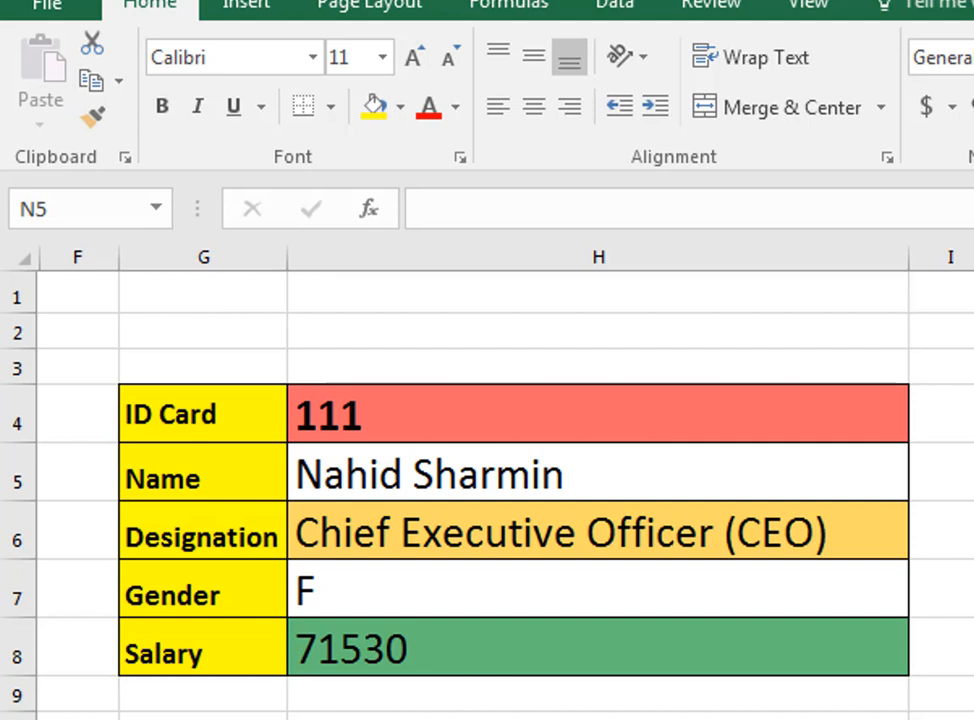
- Look up two different employees by entering their ID card numbers in turn in cell H4 of the lookup form
click(566, 408)
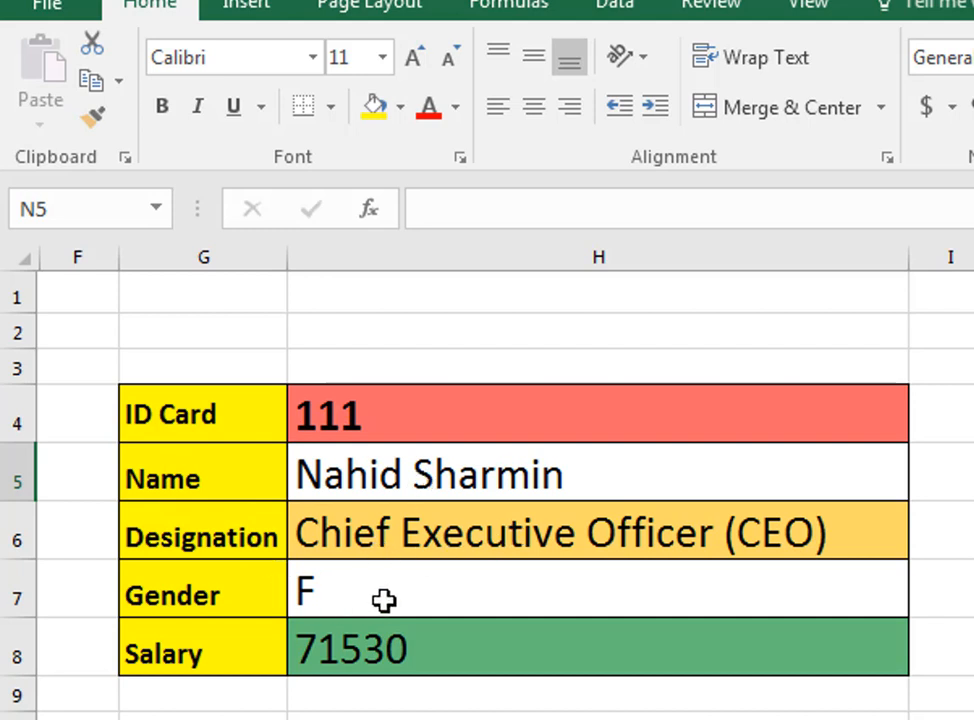
click(424, 400)
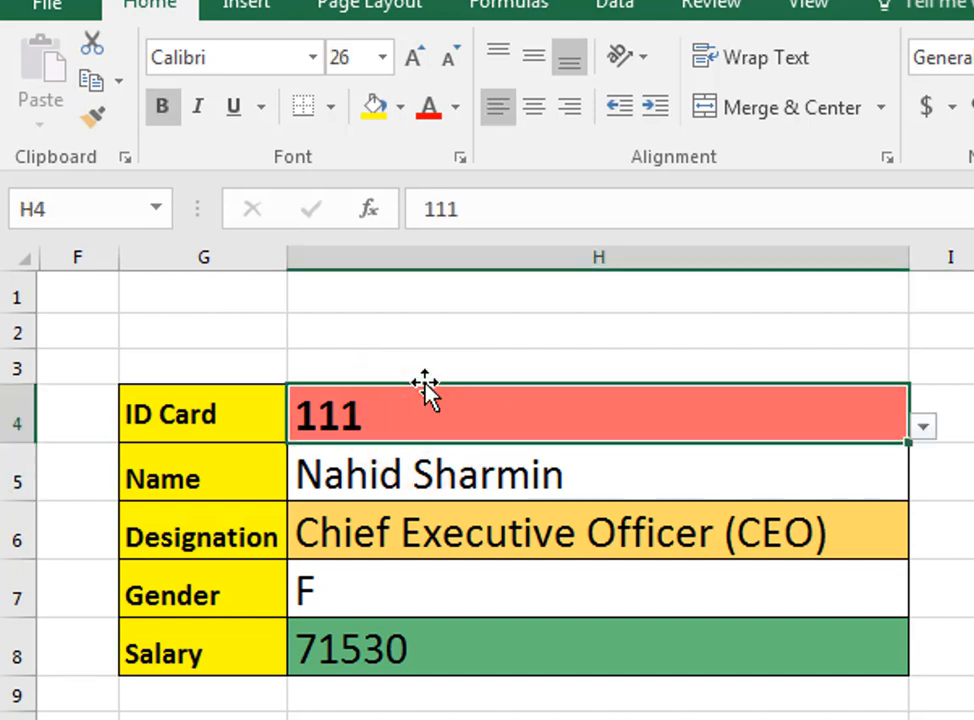
text(135)
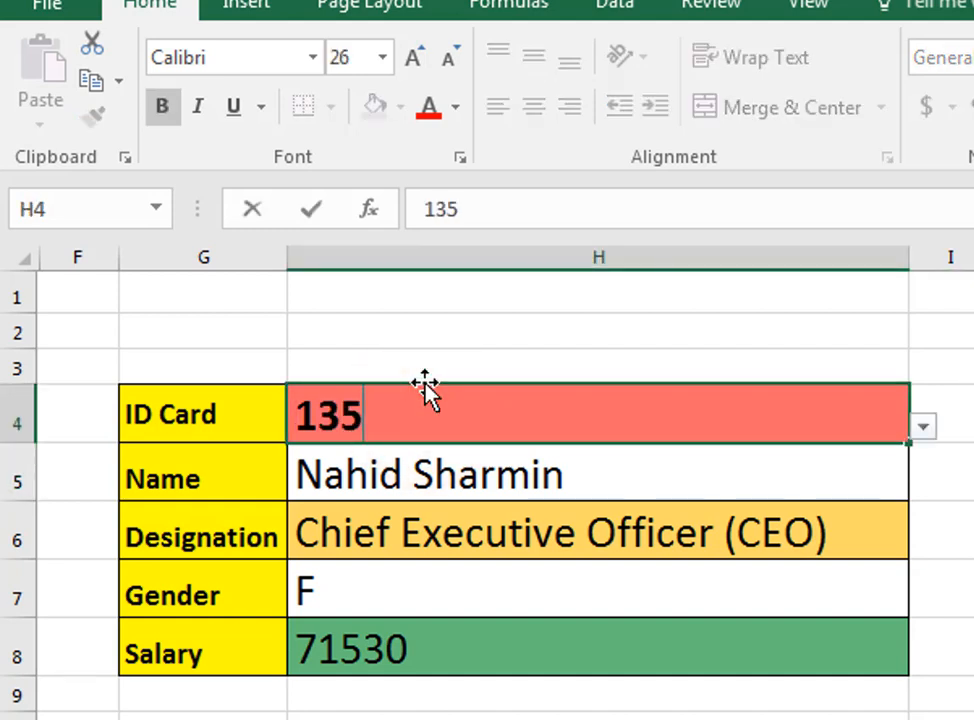
key(Return)
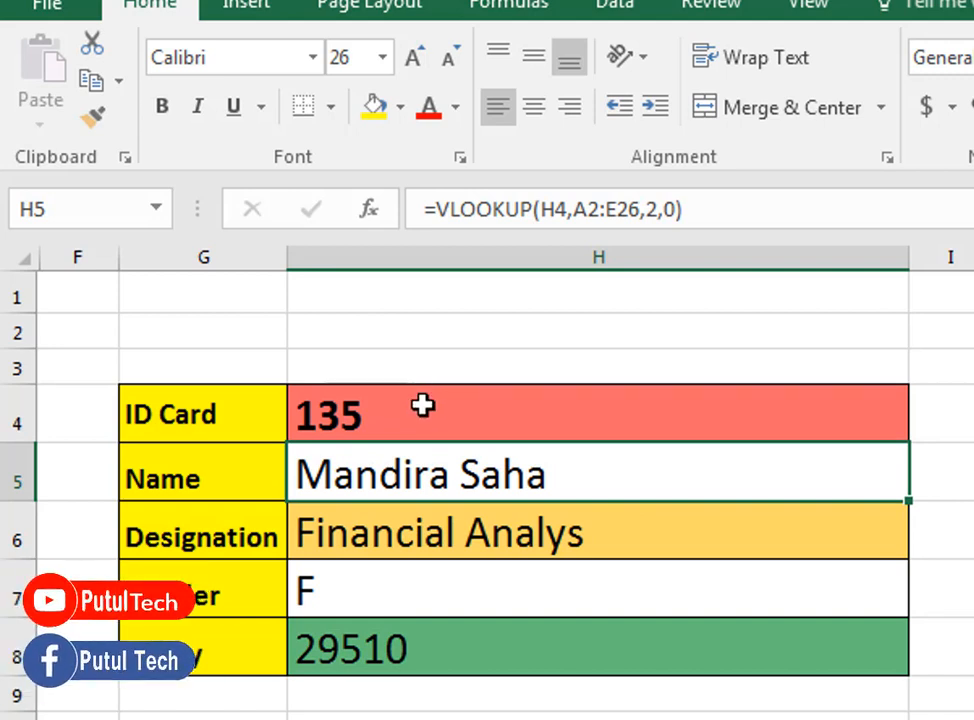
click(419, 412)
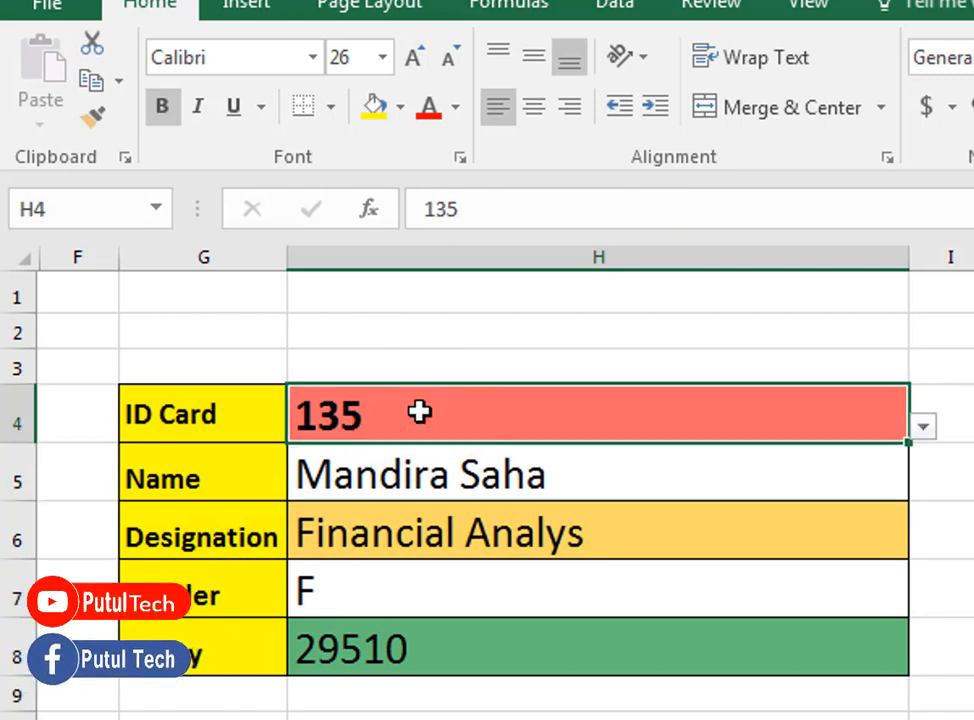
text(115)
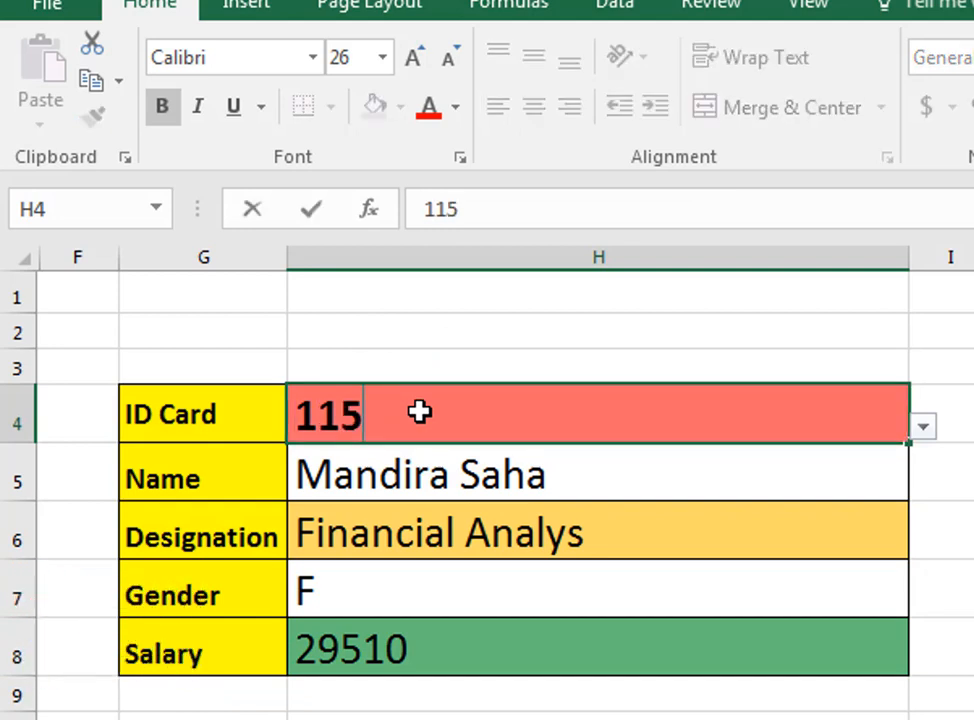
key(Return)
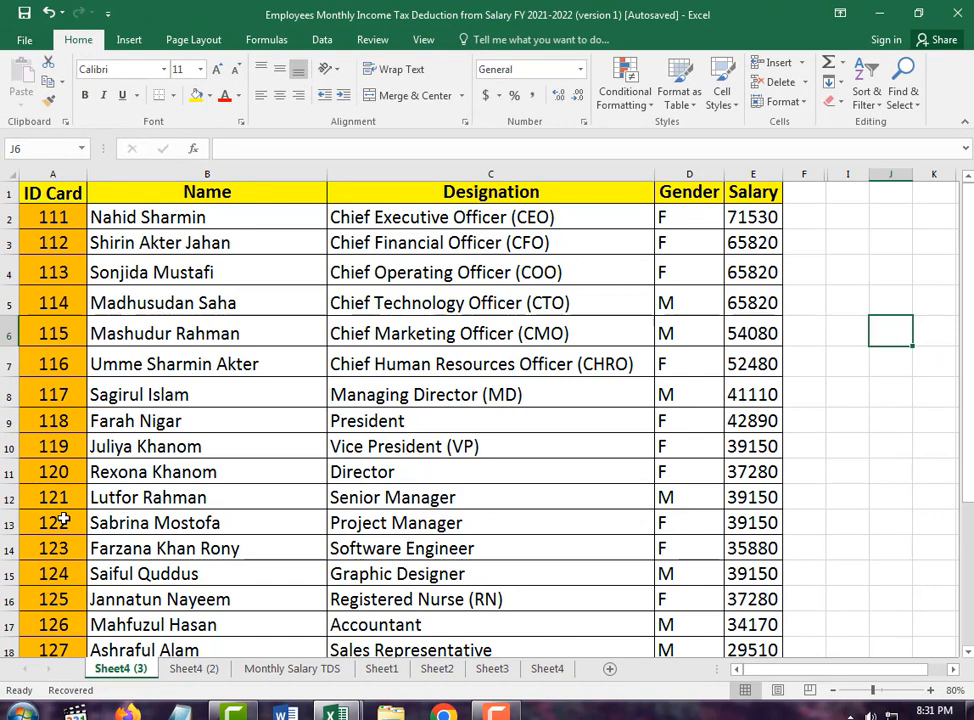
- Pick the Vice President's ID from the Sheet4 (3) list, look it up in Sheet4's cell H4 and compare the record with the list
click(63, 470)
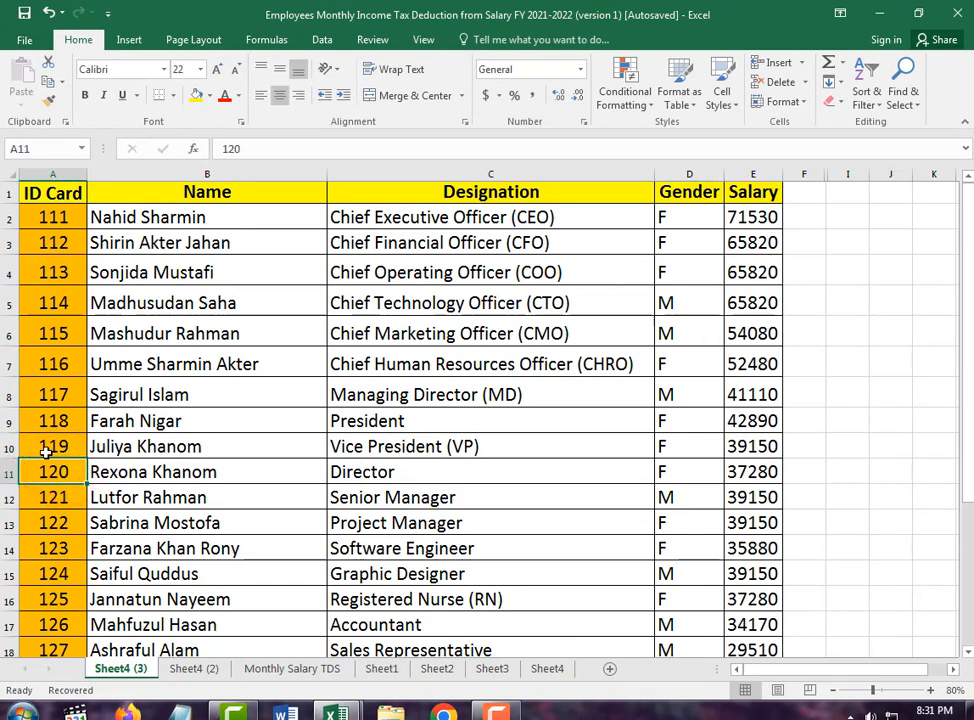
click(45, 452)
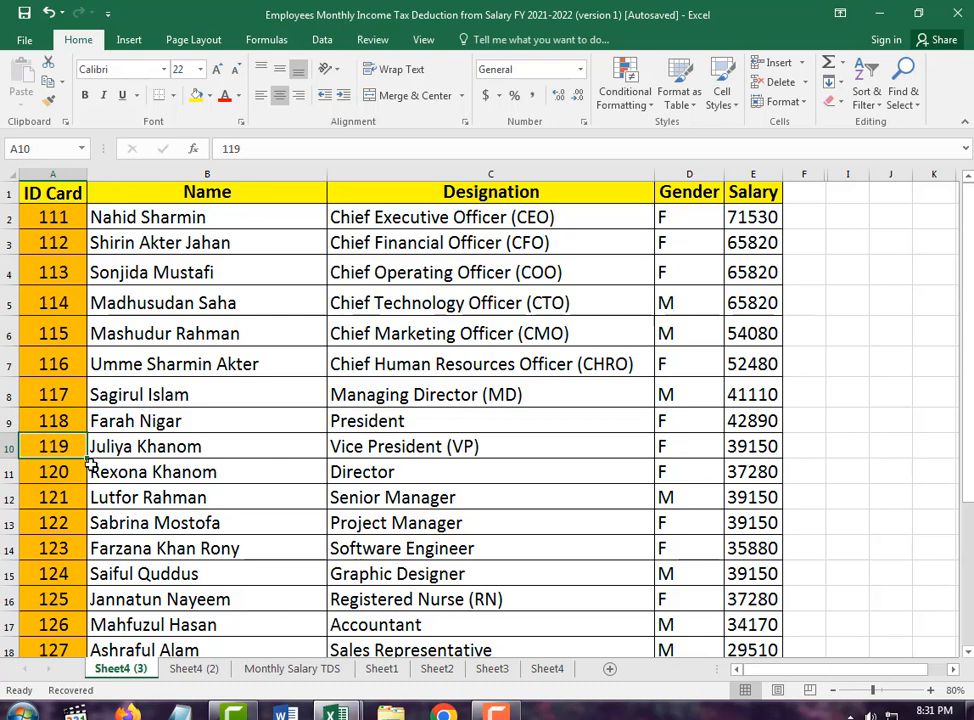
click(53, 448)
click(548, 667)
click(200, 258)
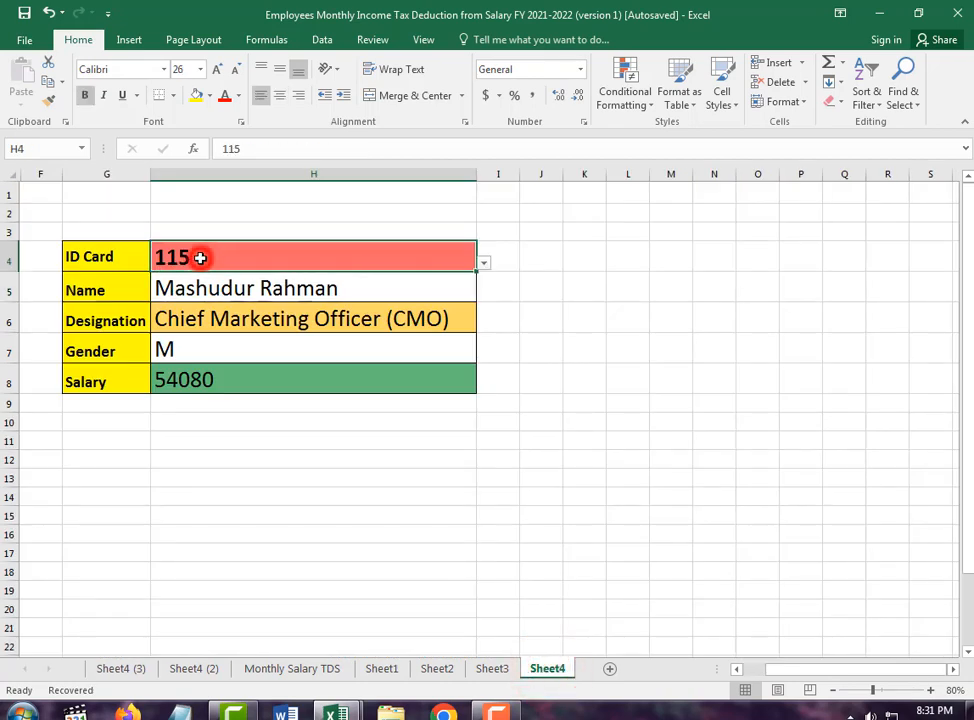
text(119)
key(Return)
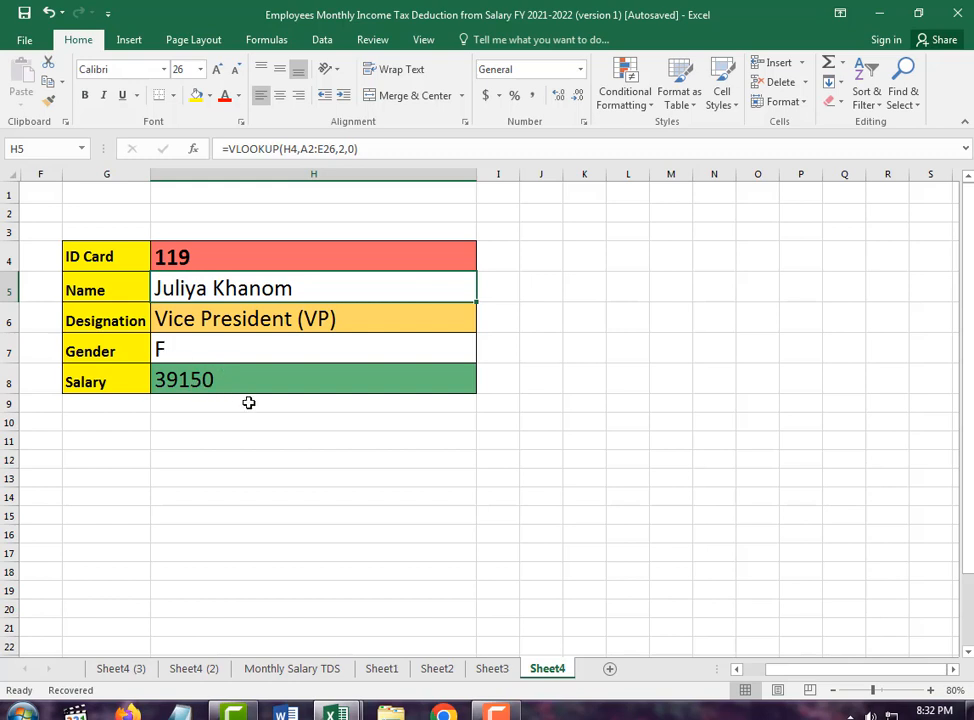
click(141, 673)
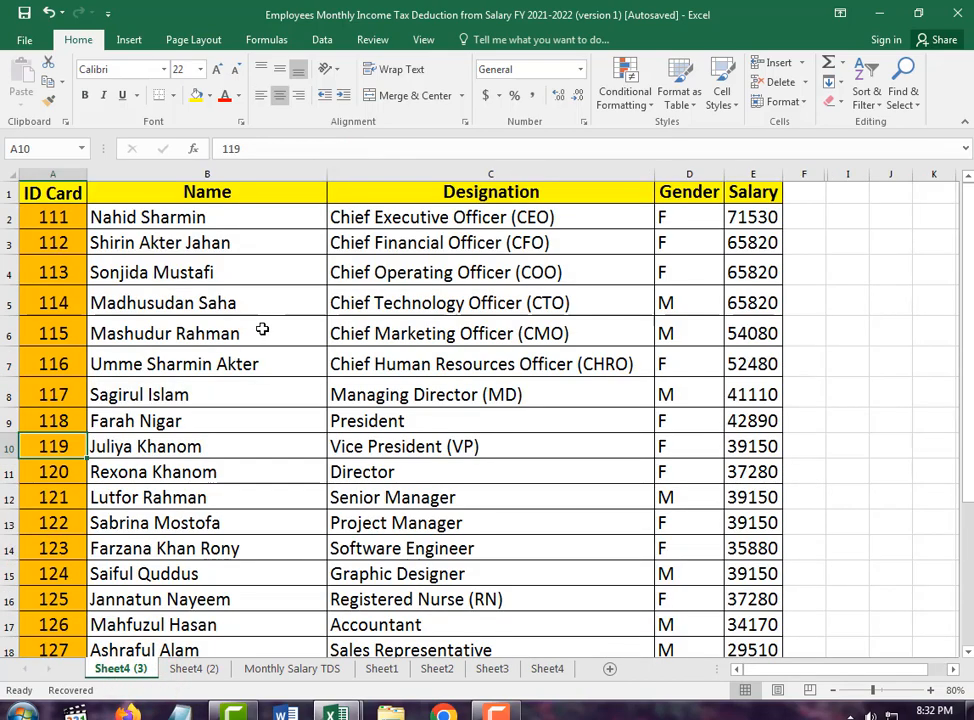
- Copy the field labels in G4:G8 of Sheet4 to Sheet4 (3) starting at cell I2, and fit column I to them
click(553, 671)
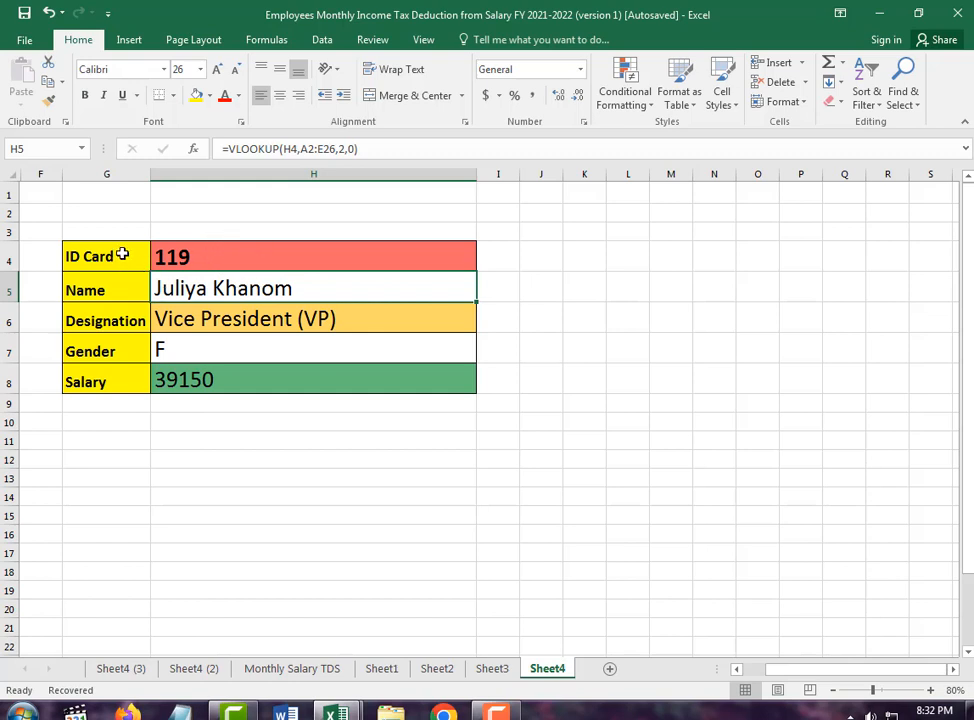
drag(122, 255, 107, 376)
key(ctrl+c)
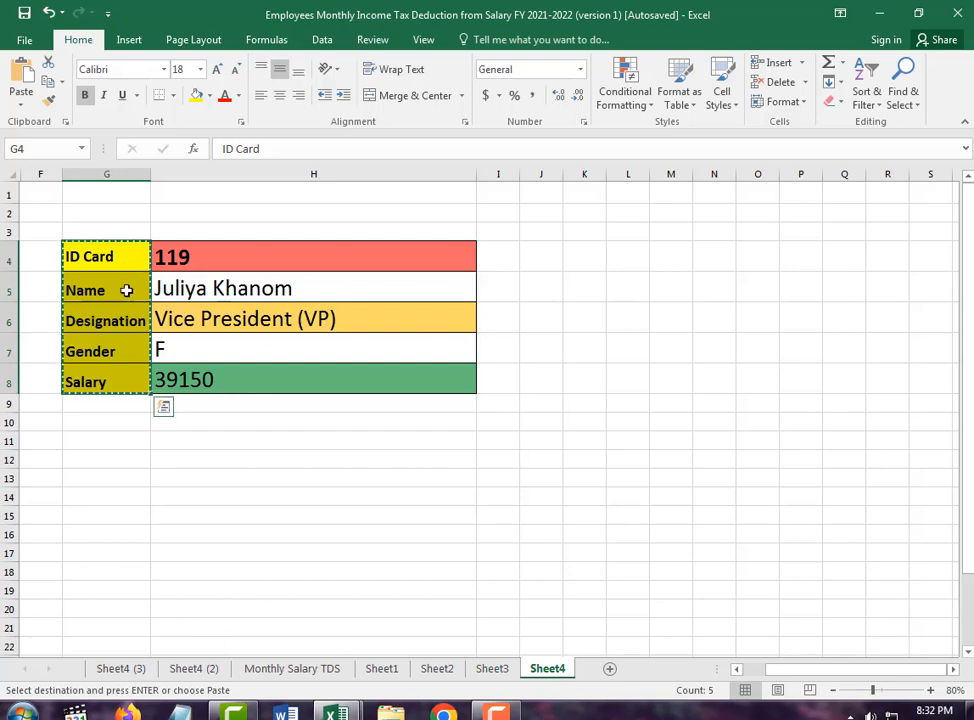
click(136, 672)
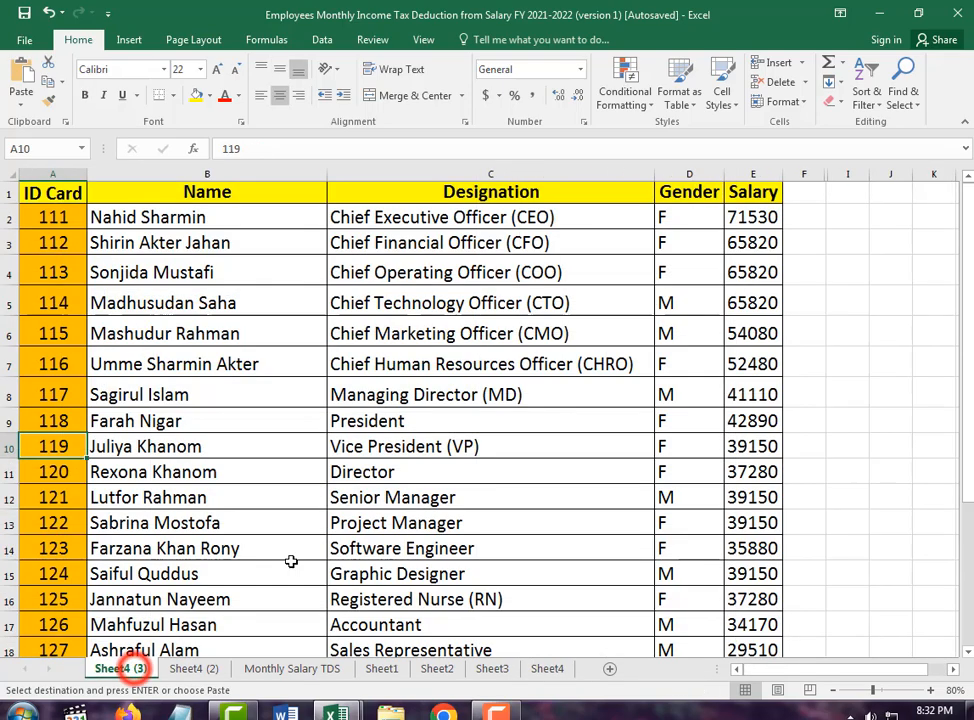
click(844, 212)
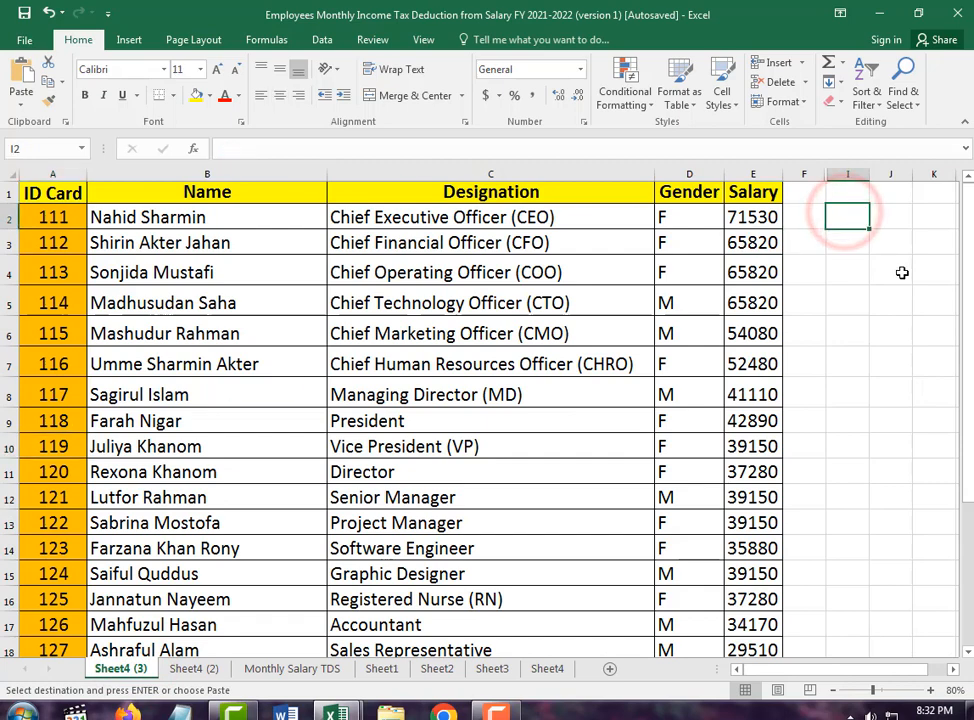
key(ctrl+v)
double_click(872, 176)
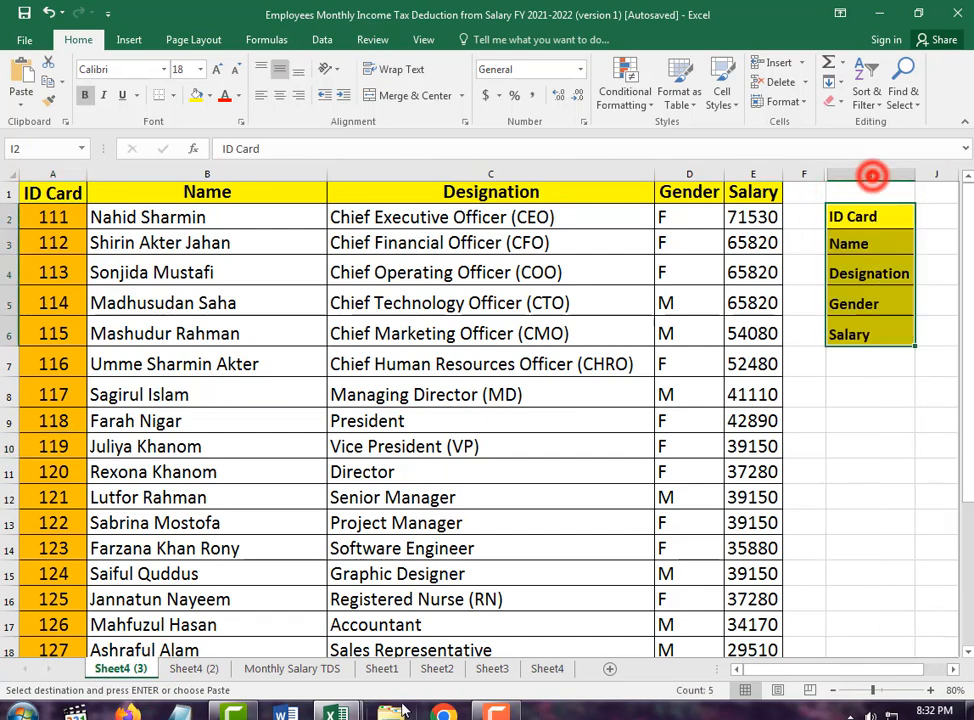
- Delete all cells of Sheet4, including the old lookup form
click(502, 670)
click(552, 670)
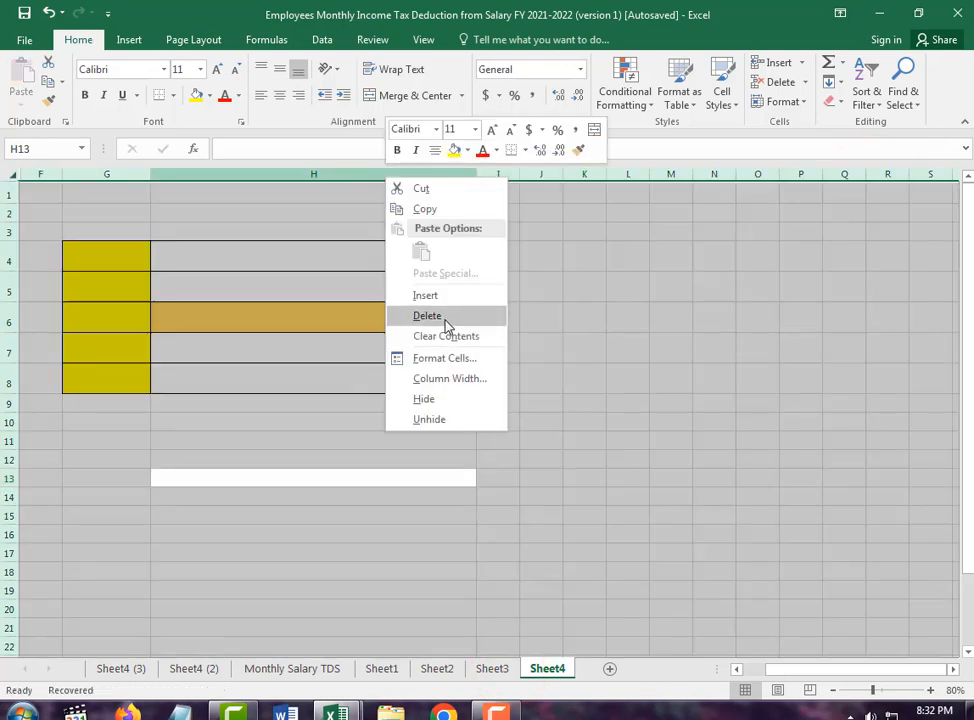
click(444, 318)
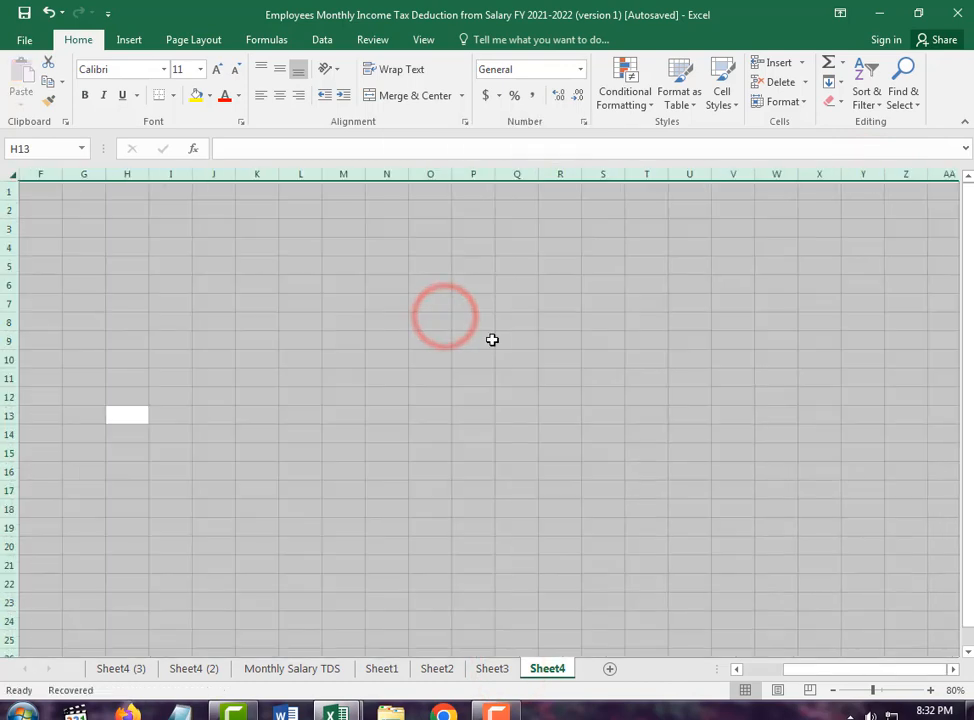
click(490, 340)
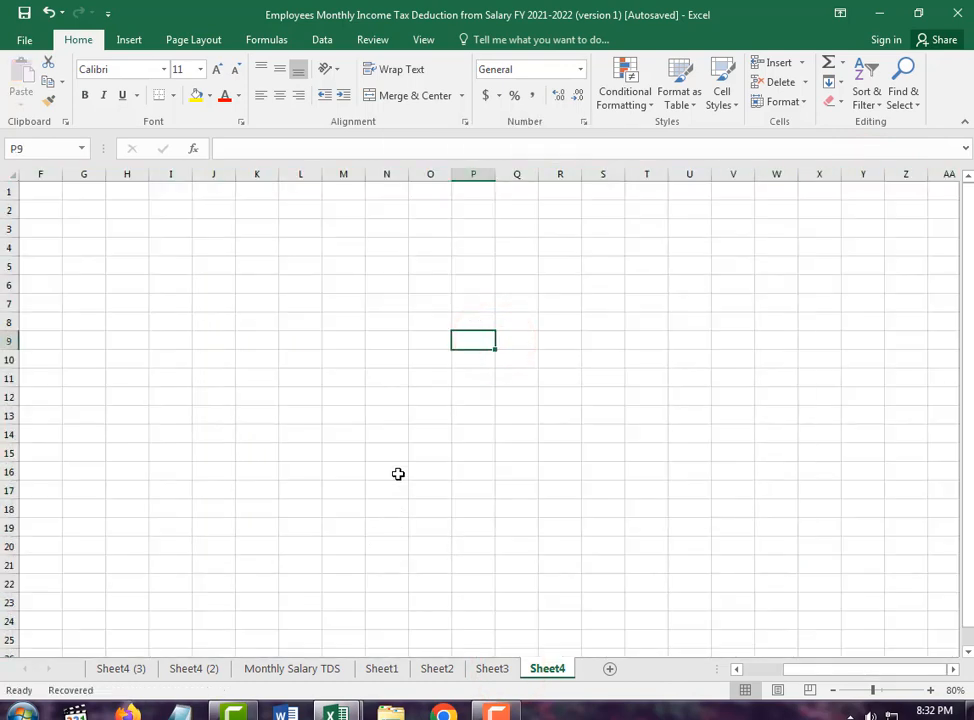
- Return to Sheet4 (3) and fit the Salary column's width to its contents
click(126, 670)
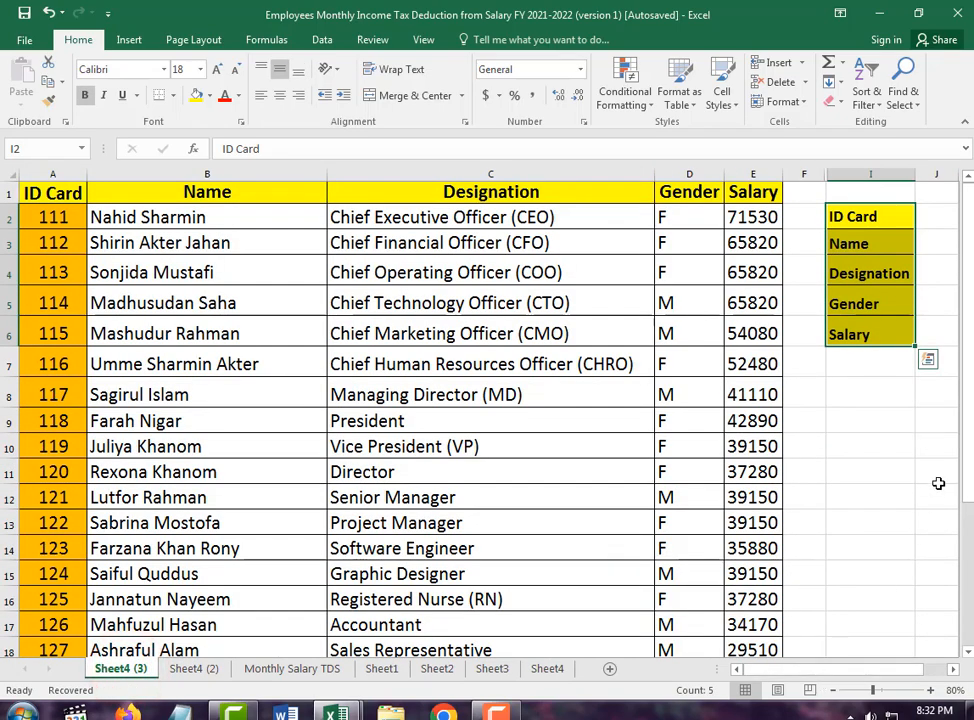
drag(852, 676, 845, 711)
click(833, 690)
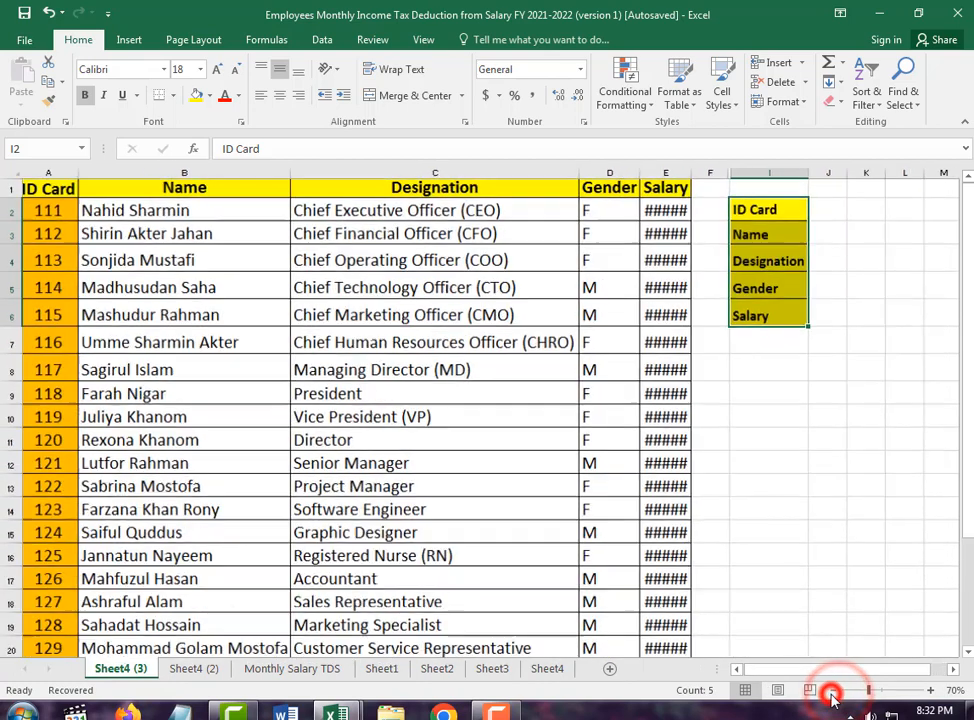
double_click(691, 175)
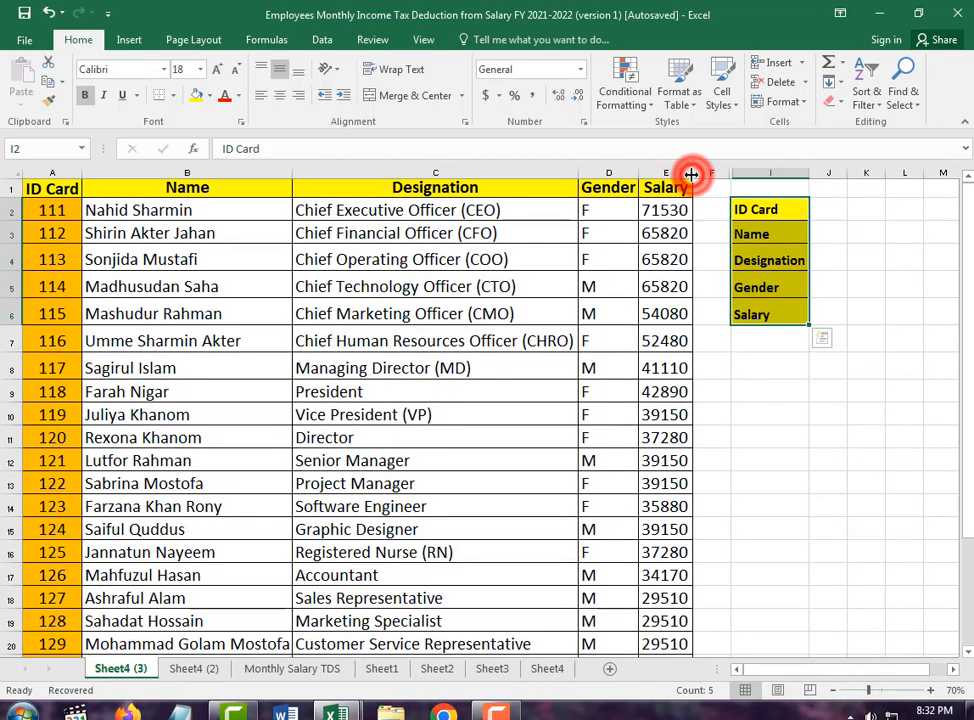
- Add all borders to the blank cells J2:J6 beside the form labels
click(856, 229)
drag(830, 210, 837, 317)
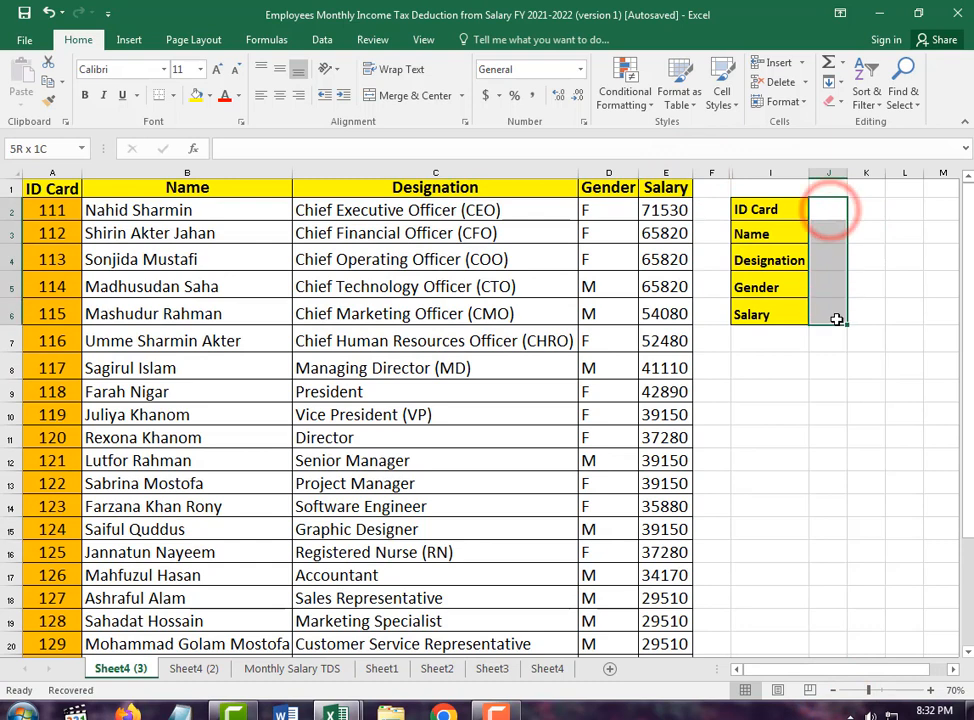
click(174, 101)
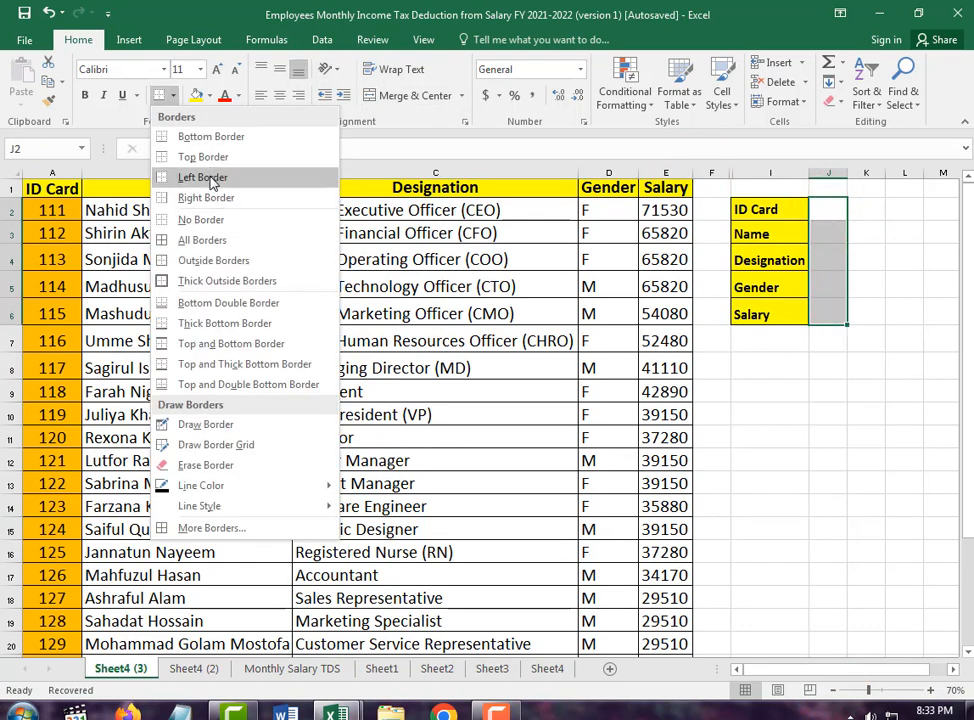
click(213, 178)
- Widen column J to make room for the lookup results and narrow the Name column B
drag(845, 175, 958, 185)
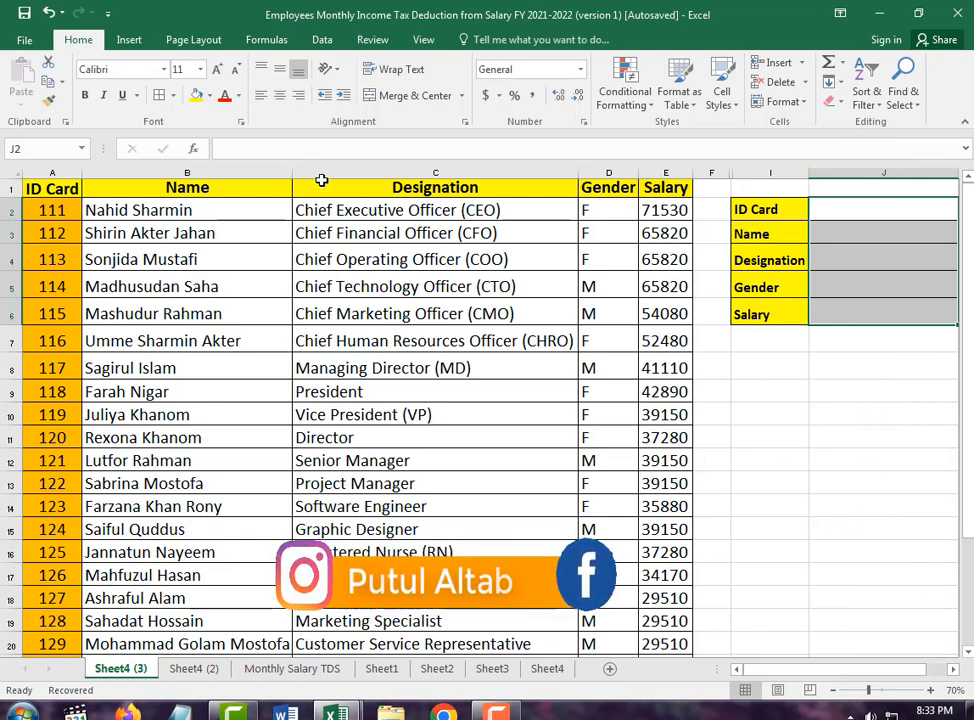
drag(289, 176, 258, 187)
click(851, 204)
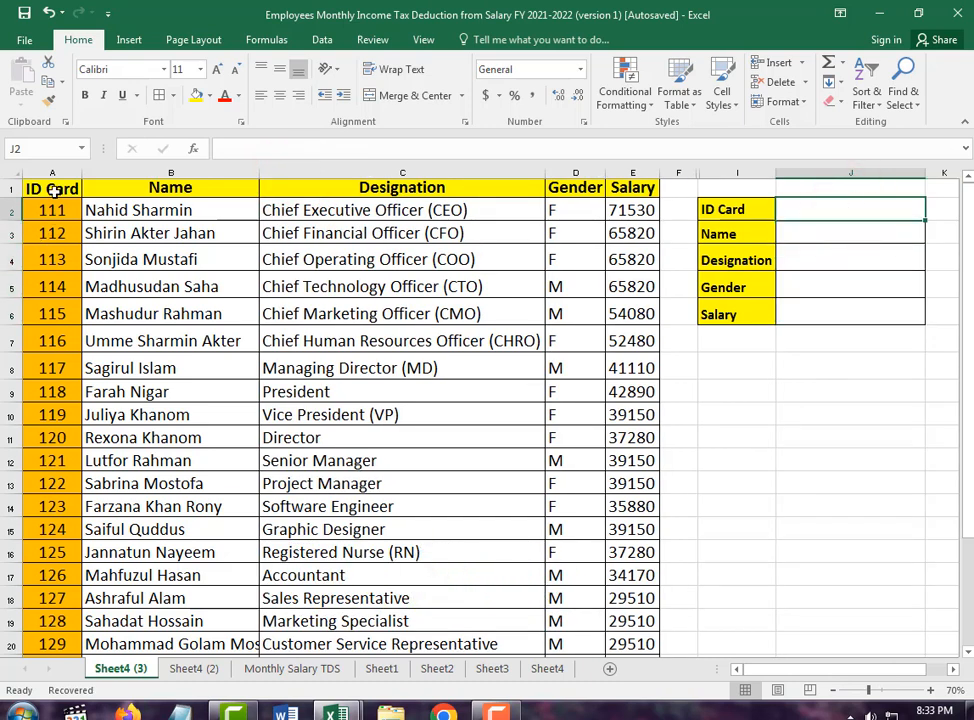
click(819, 208)
click(322, 44)
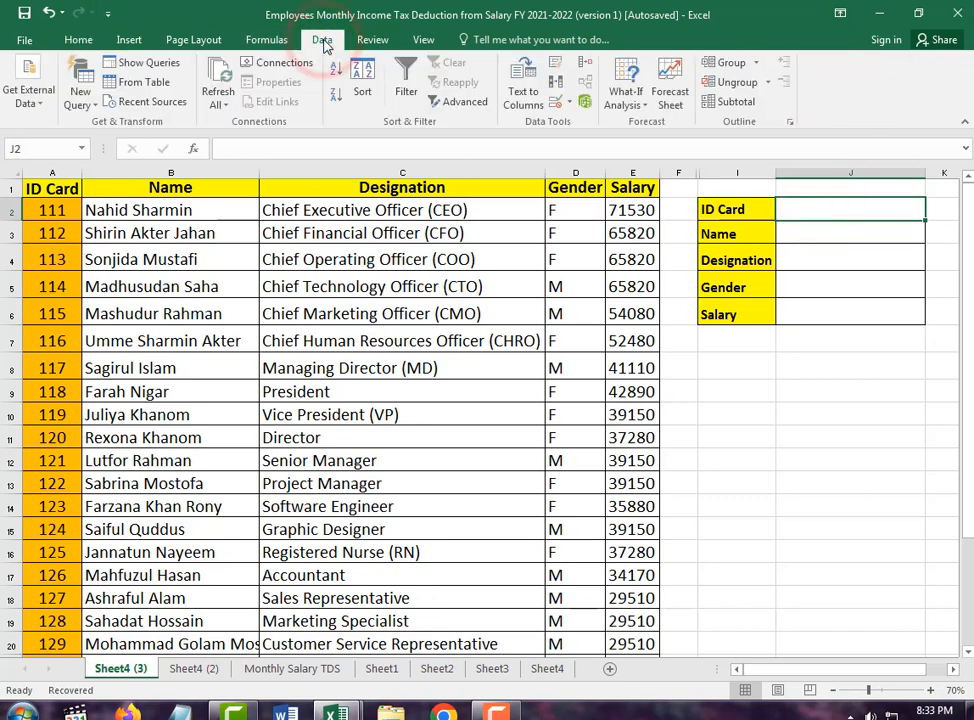
click(570, 104)
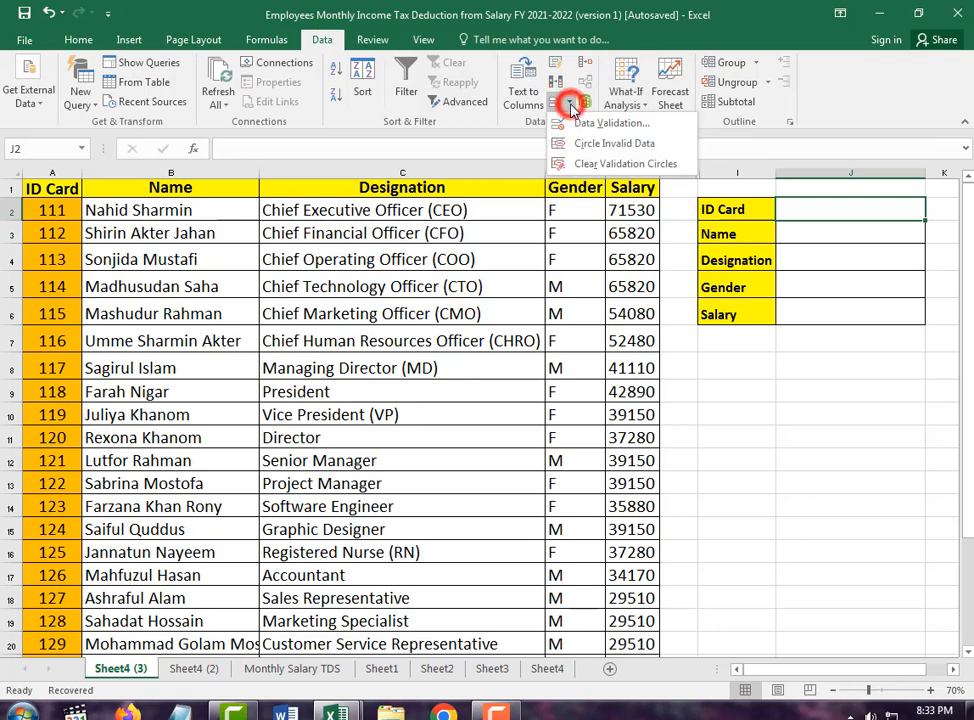
click(616, 127)
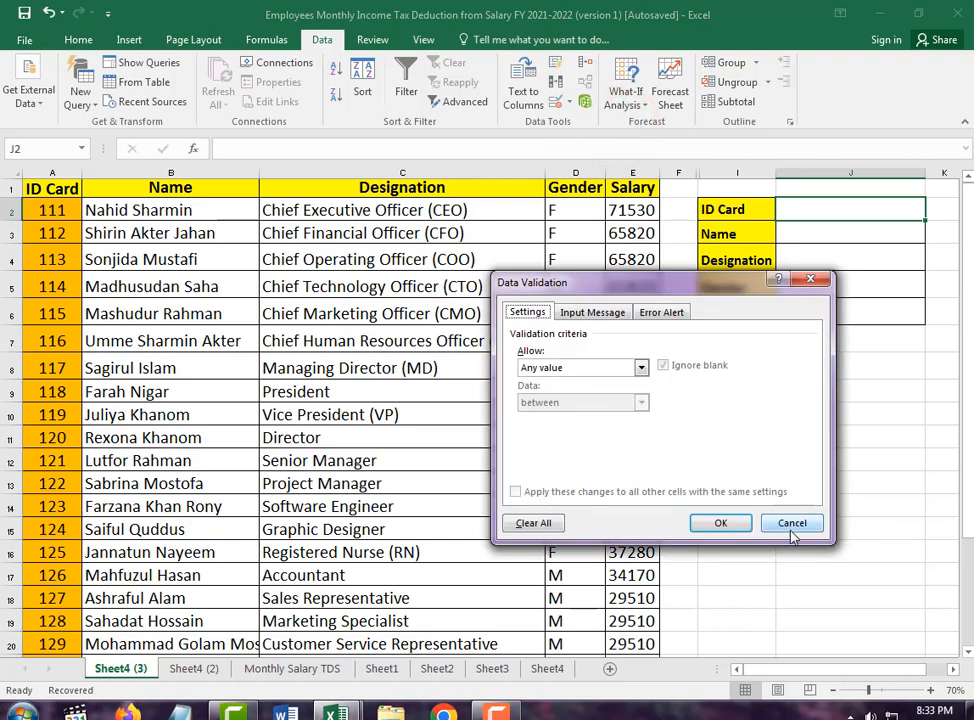
click(790, 526)
- Restrict cell J2 with a data validation list that takes its entries from the ID Card range =$A$2:$A$26
click(842, 209)
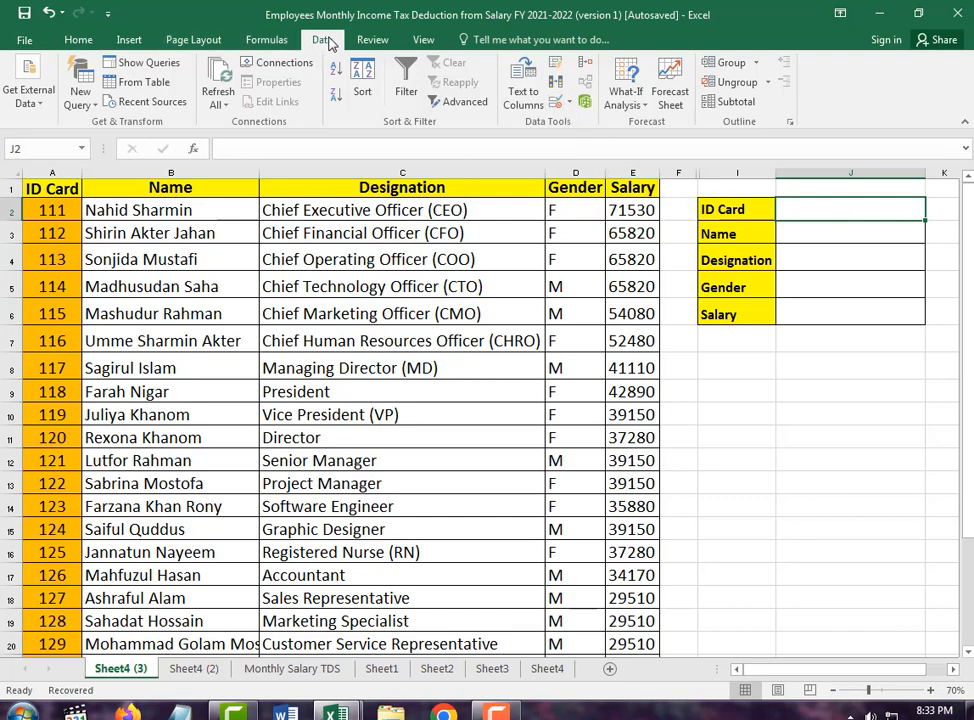
click(566, 104)
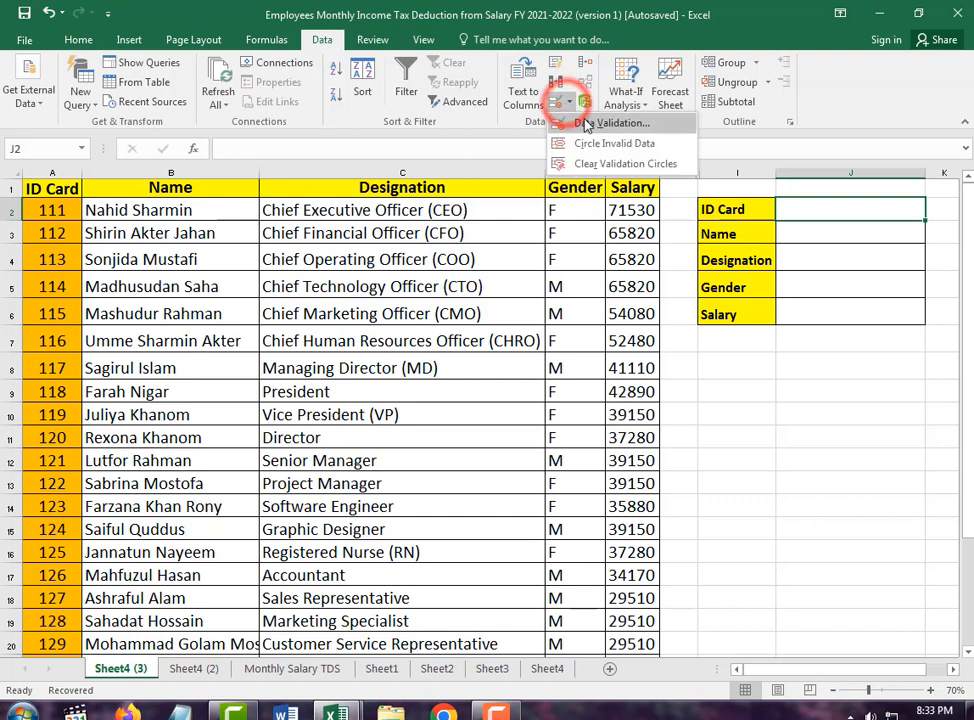
click(575, 123)
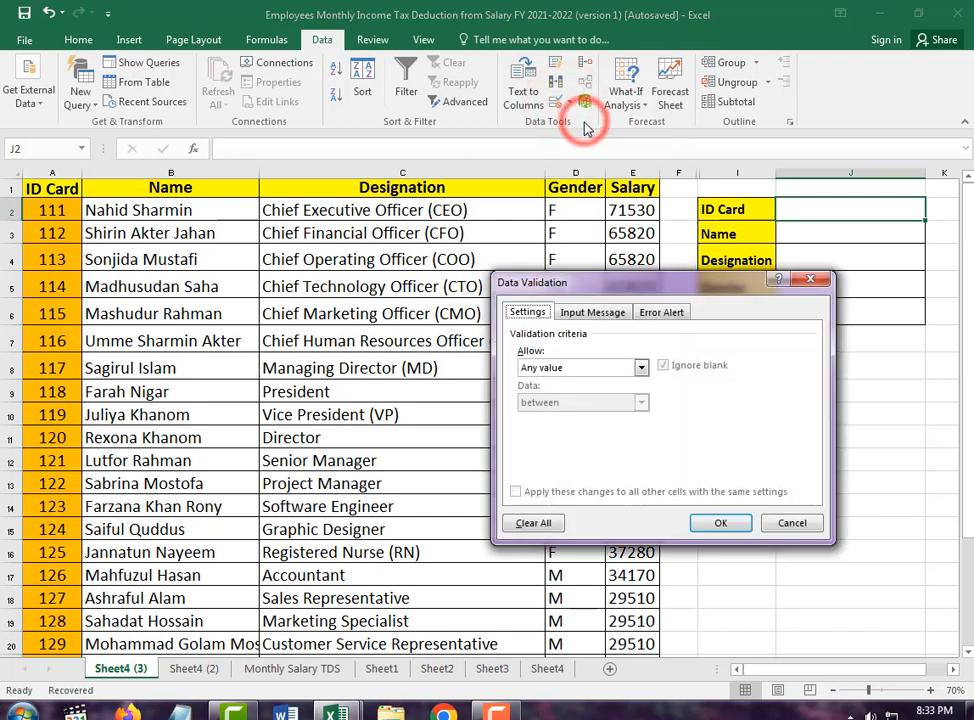
click(641, 369)
click(611, 420)
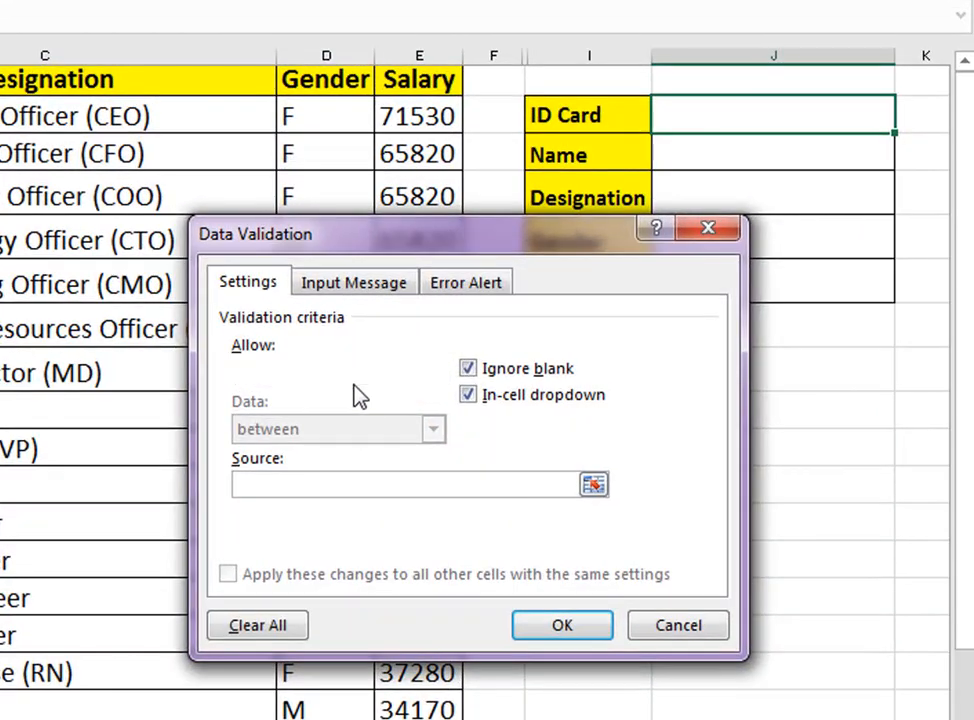
click(361, 485)
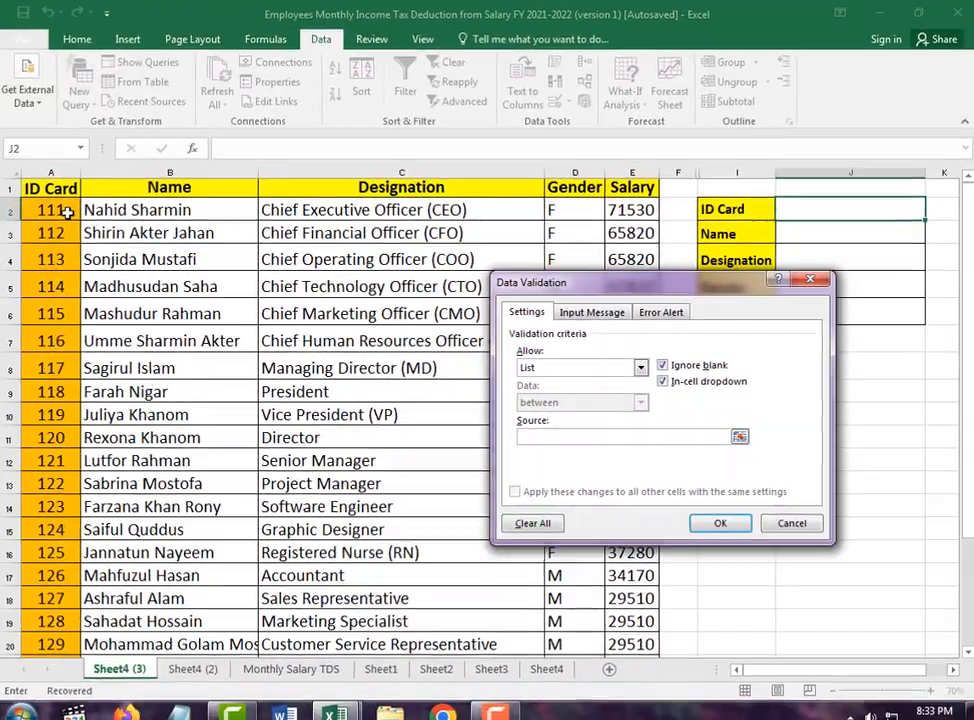
drag(68, 213, 51, 572)
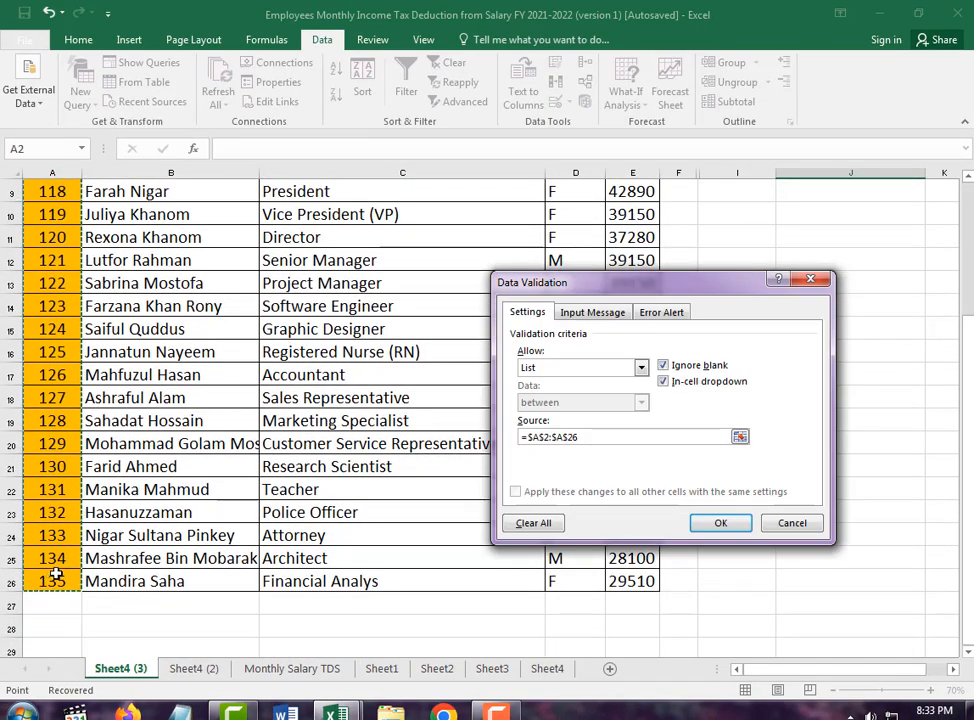
click(729, 525)
scroll(752, 450, up, 3)
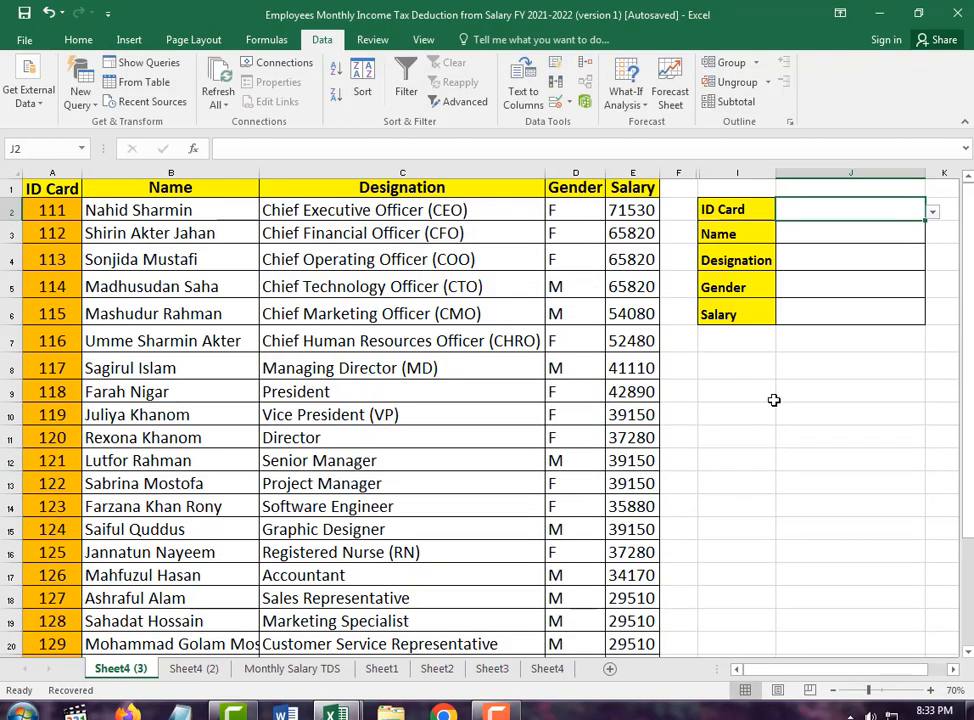
- Test the dropdown in J2 by picking its second ID, and replace it with the ID Card value of row 2
click(934, 211)
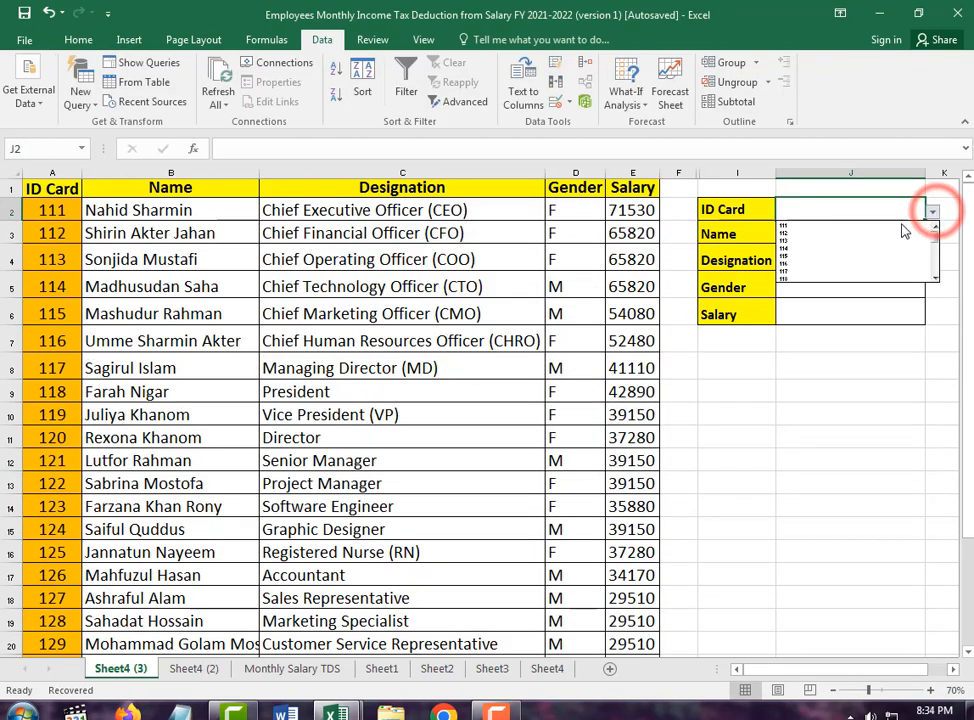
click(872, 234)
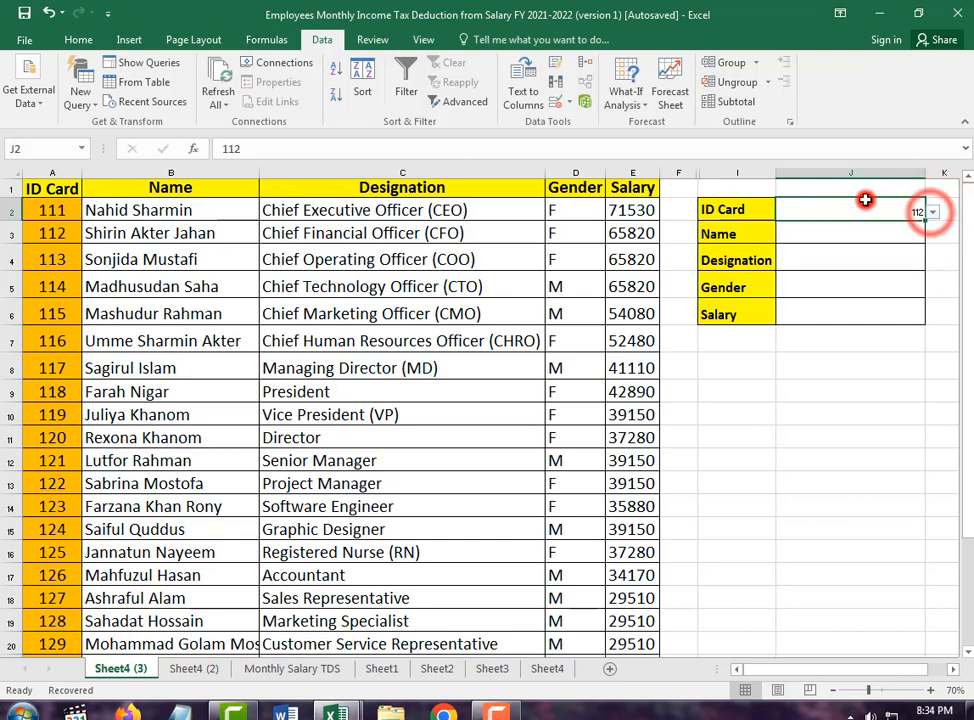
click(868, 202)
text(11)
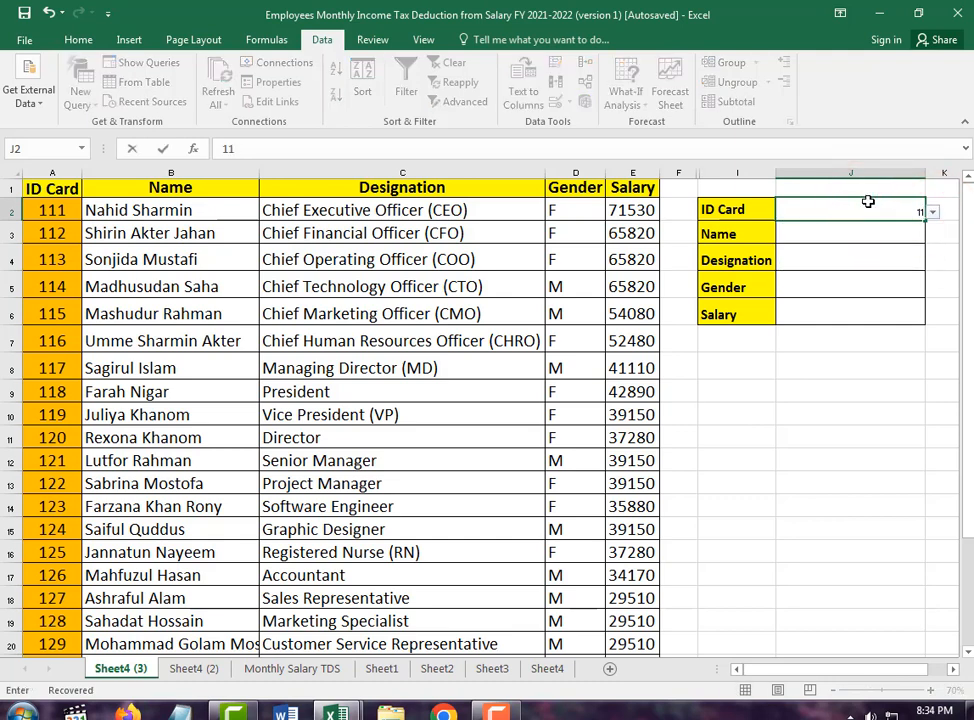
key(Return)
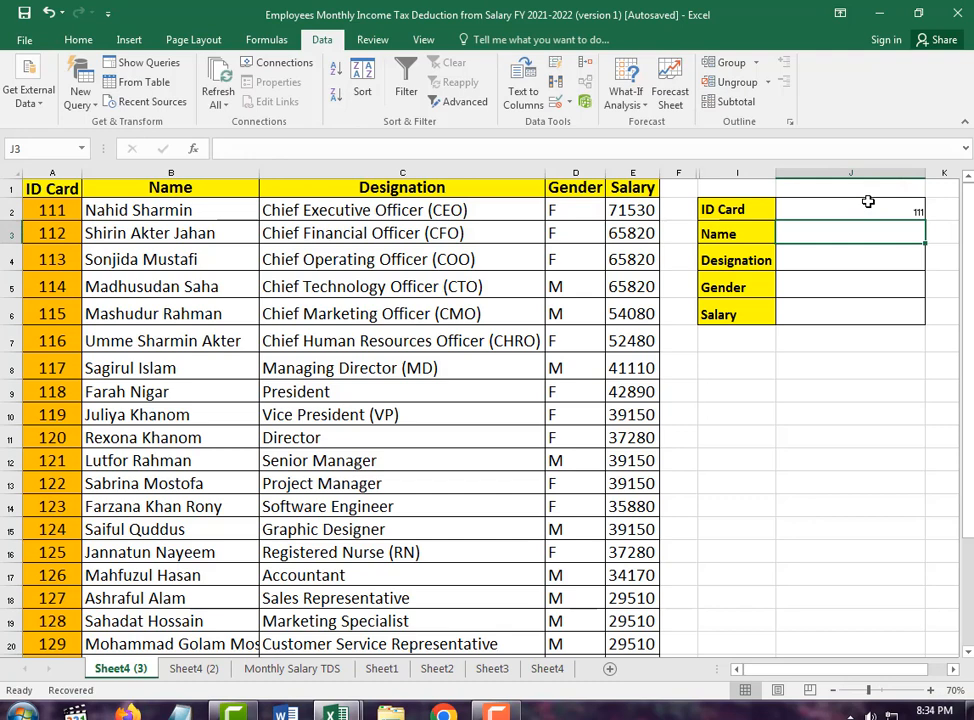
- Format the form cells J2:J6 as bold, left-aligned text at font size 24
drag(868, 202, 865, 310)
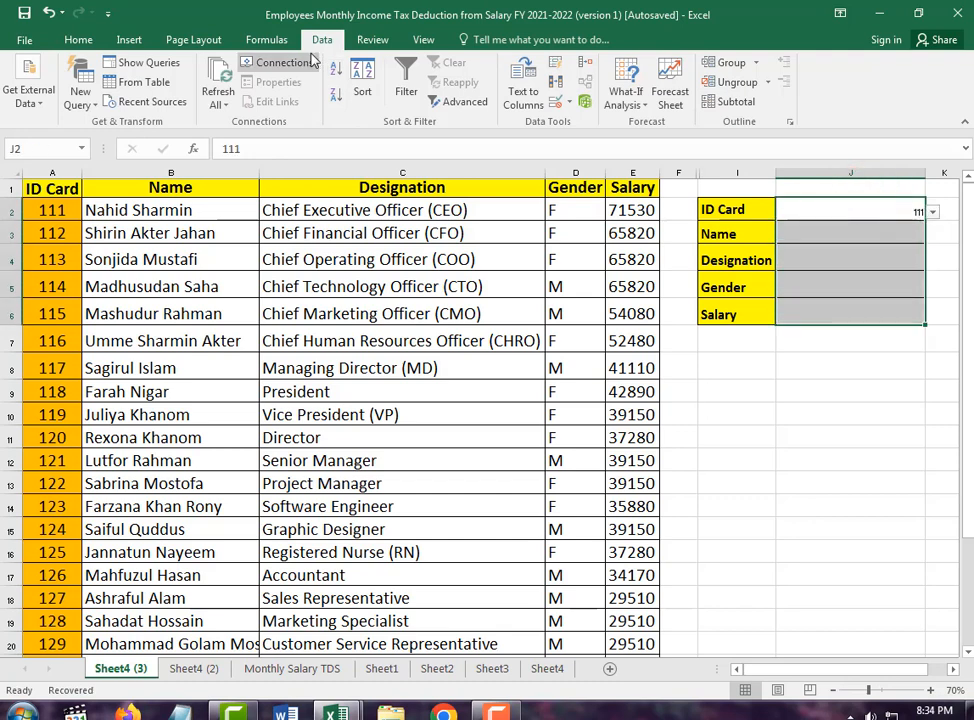
click(78, 39)
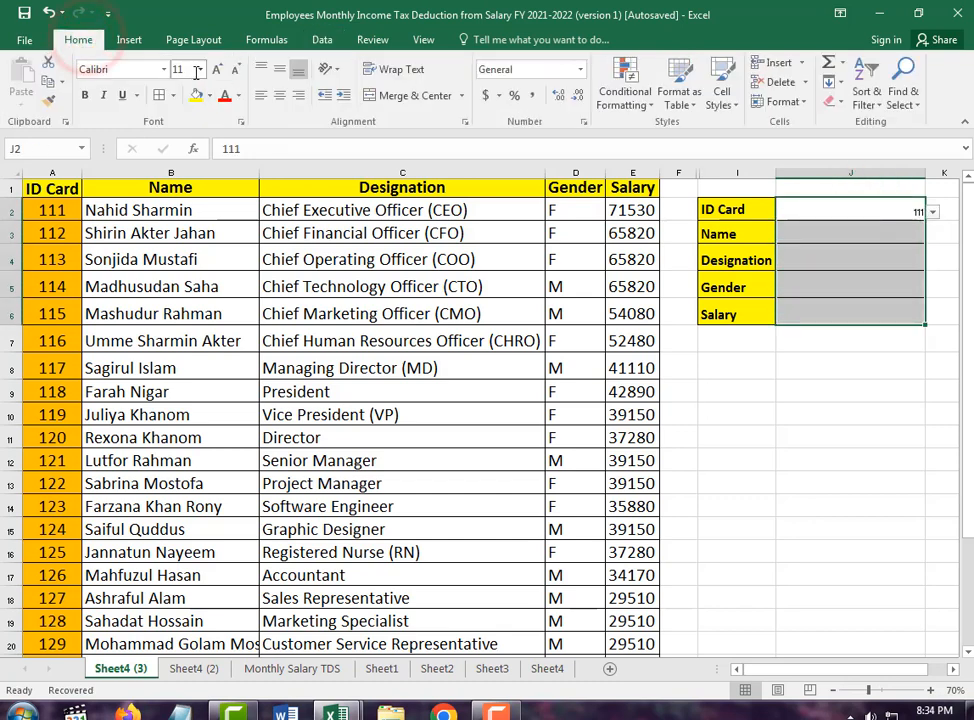
click(199, 70)
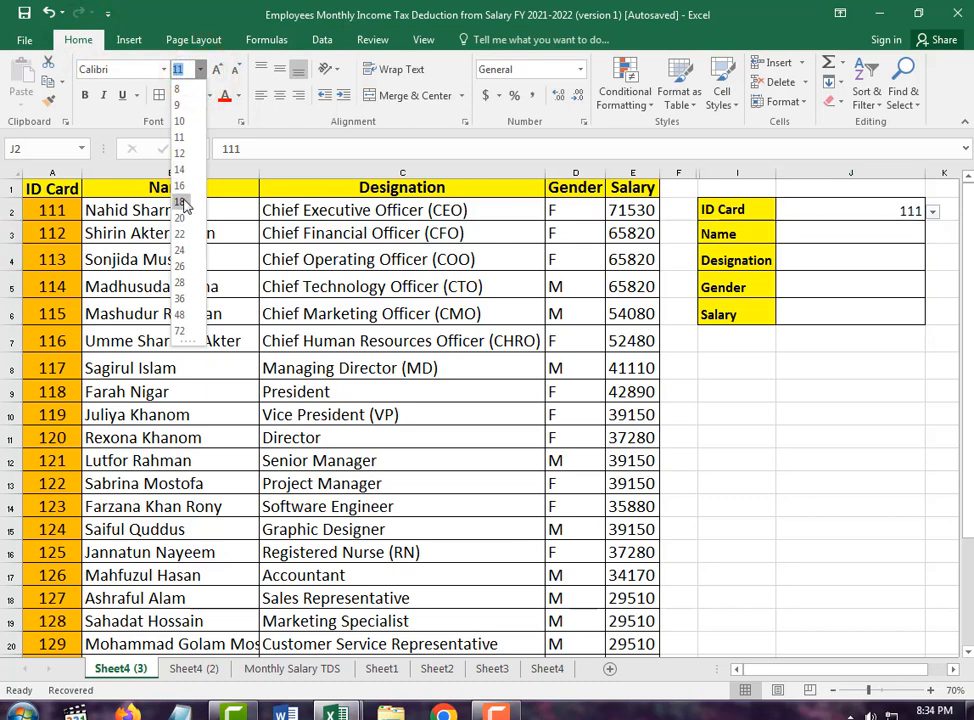
click(180, 251)
click(85, 95)
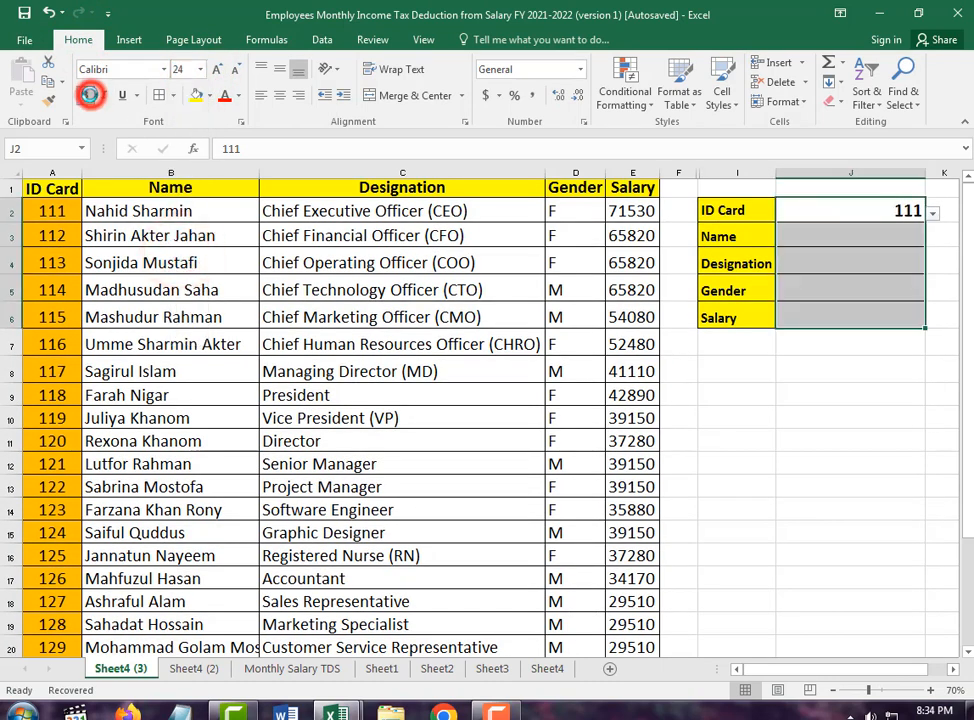
click(260, 95)
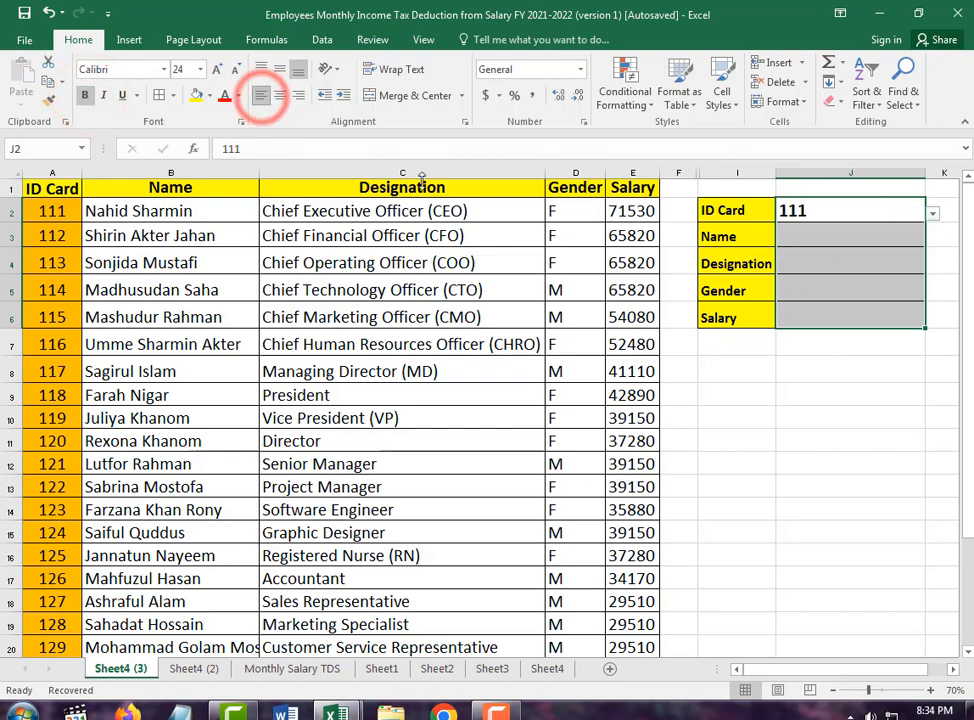
- Enter the formula =VLOOKUP(J2,A2:E26,2,0) in J3 to retrieve the employee's name
click(863, 241)
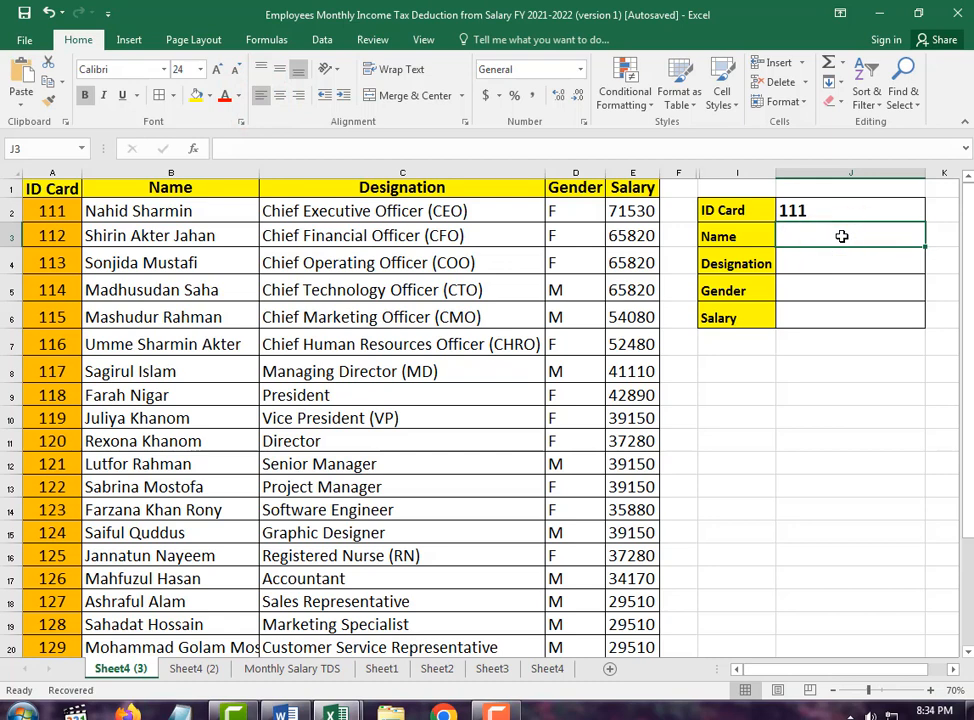
text(=)
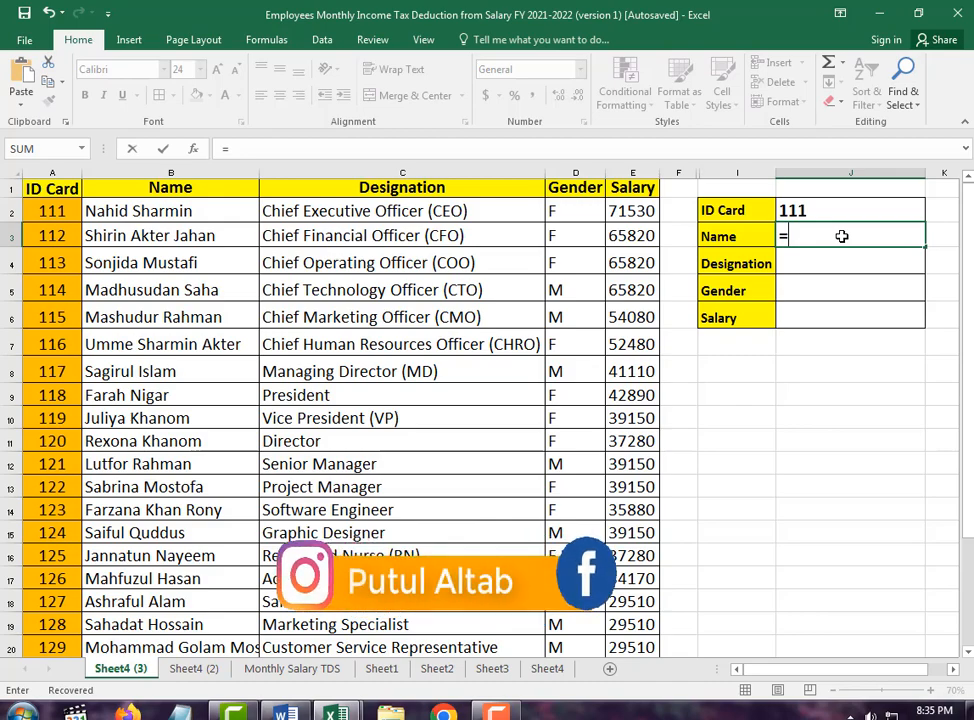
text(vl)
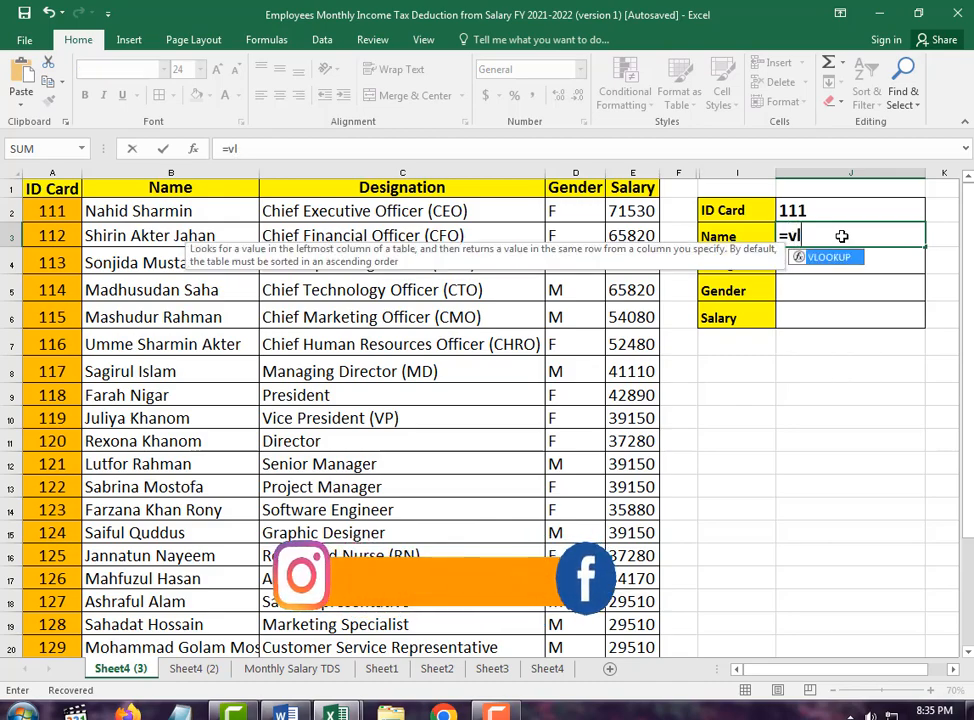
key(Tab)
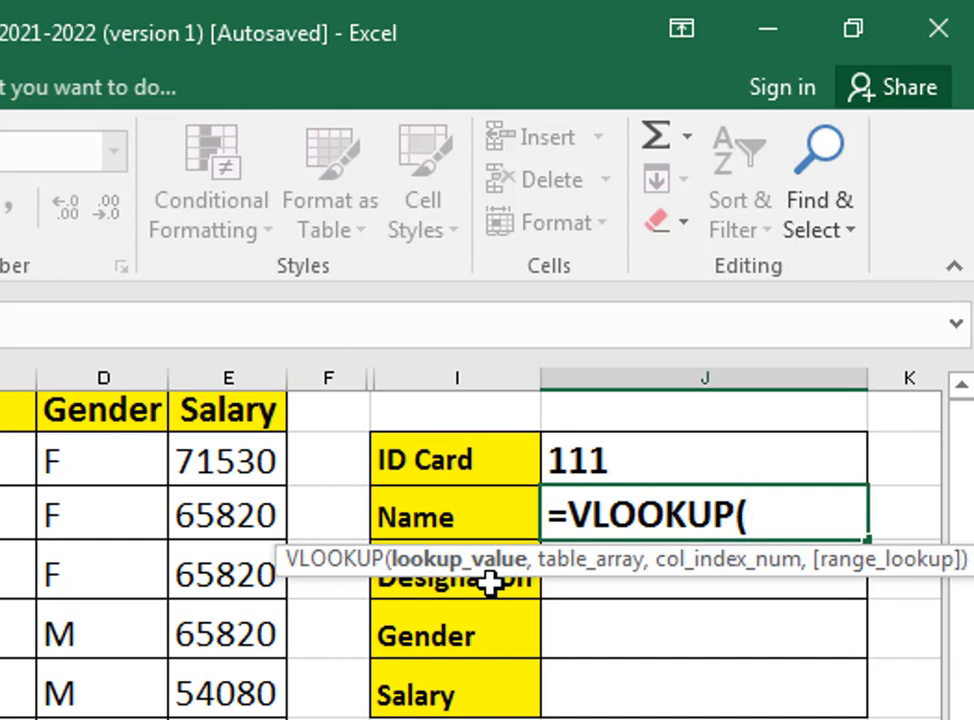
click(661, 451)
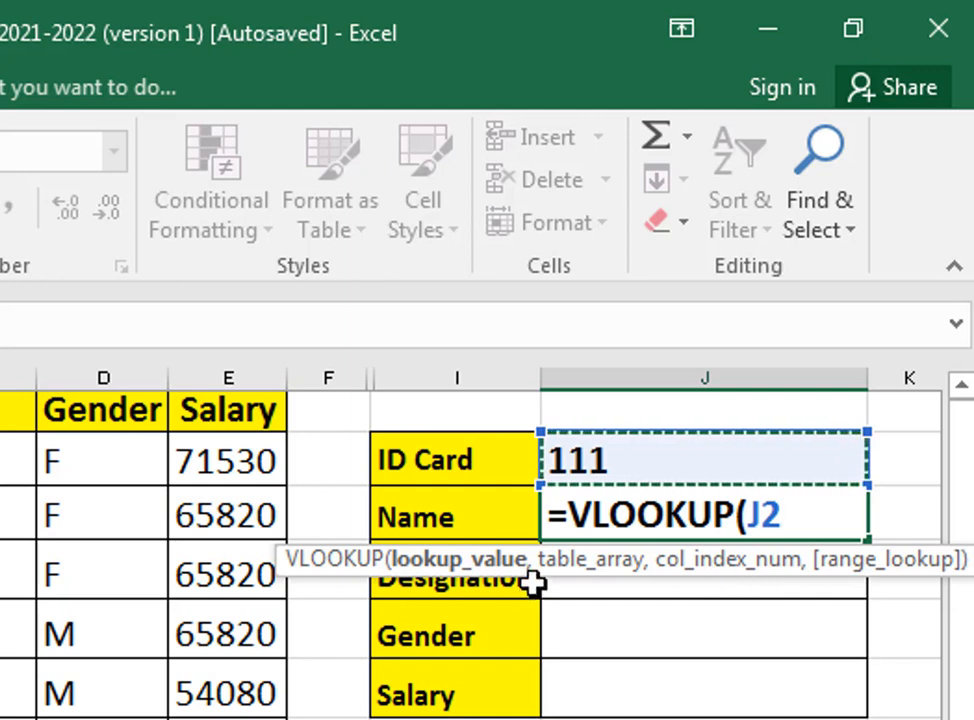
text(,)
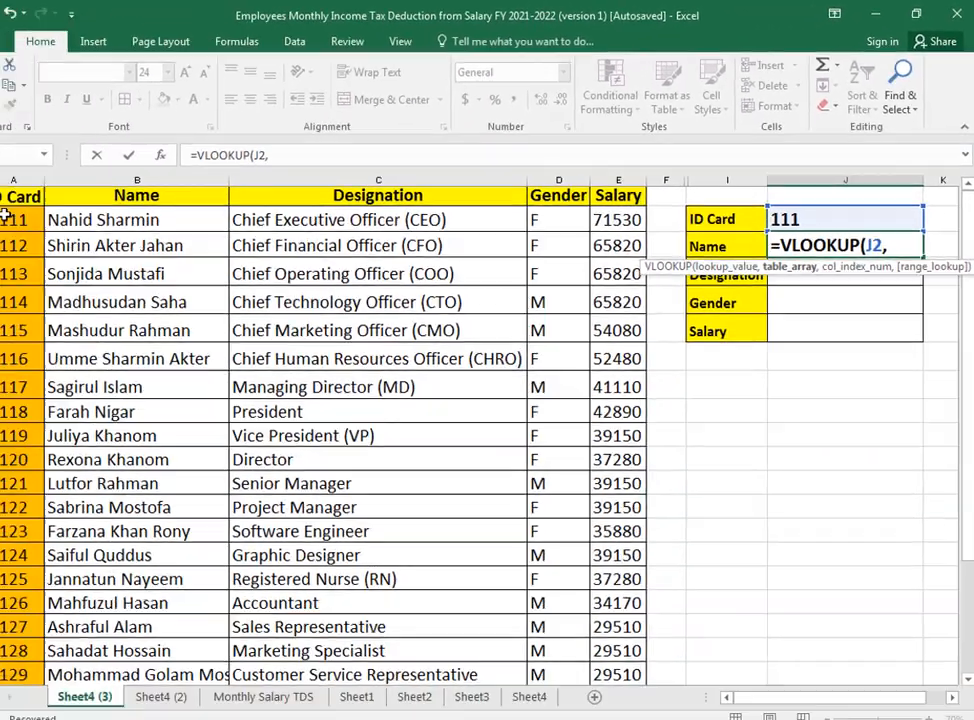
drag(52, 211, 646, 607)
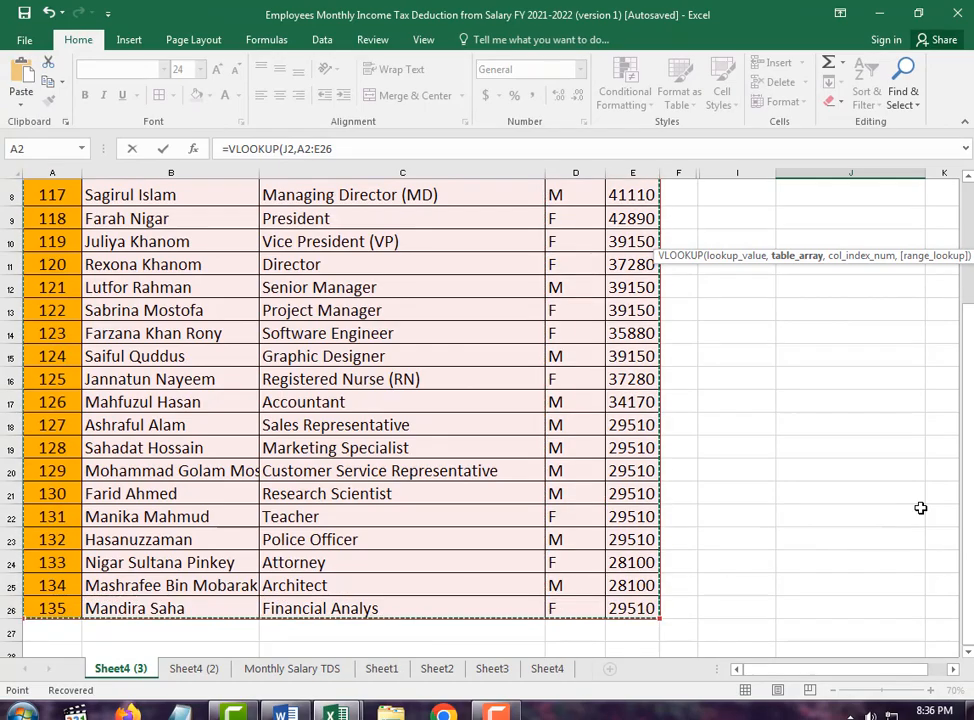
scroll(915, 507, up, 3)
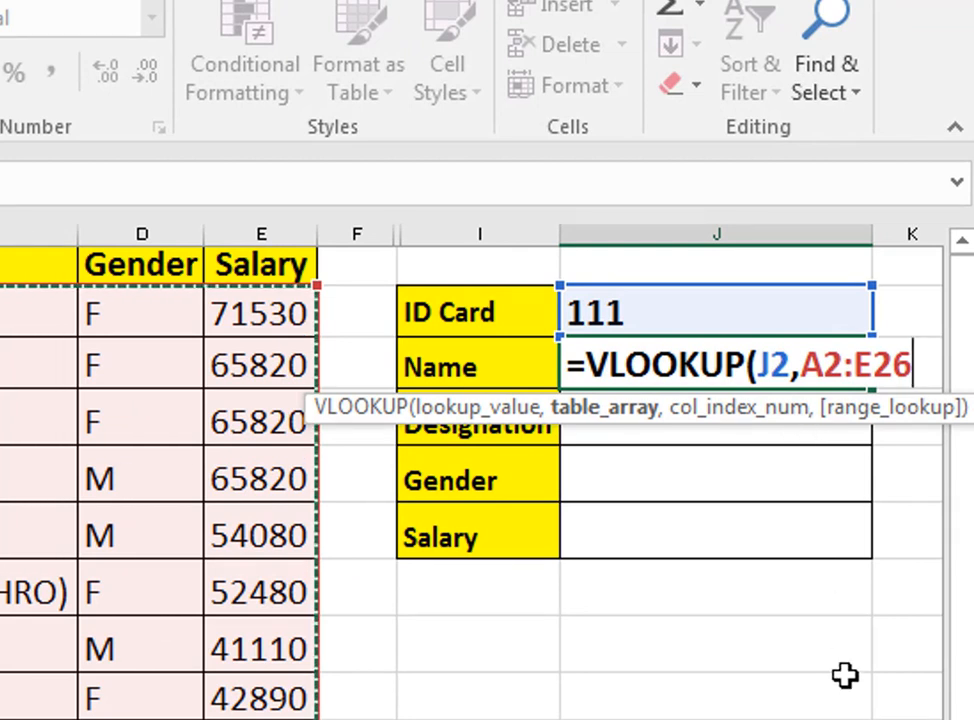
text(,2)
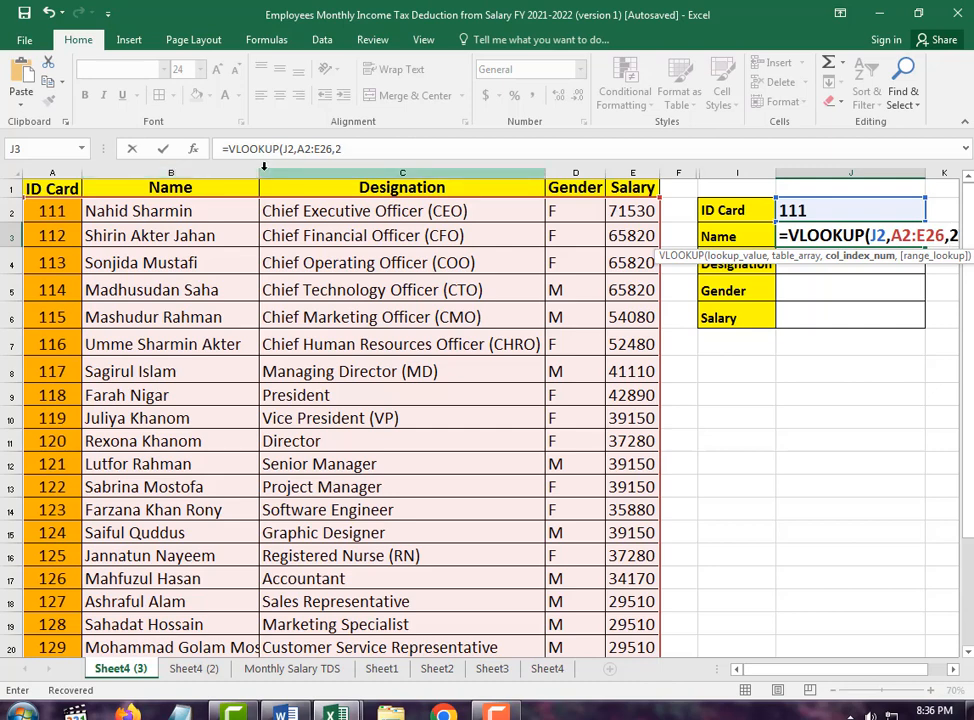
text(,)
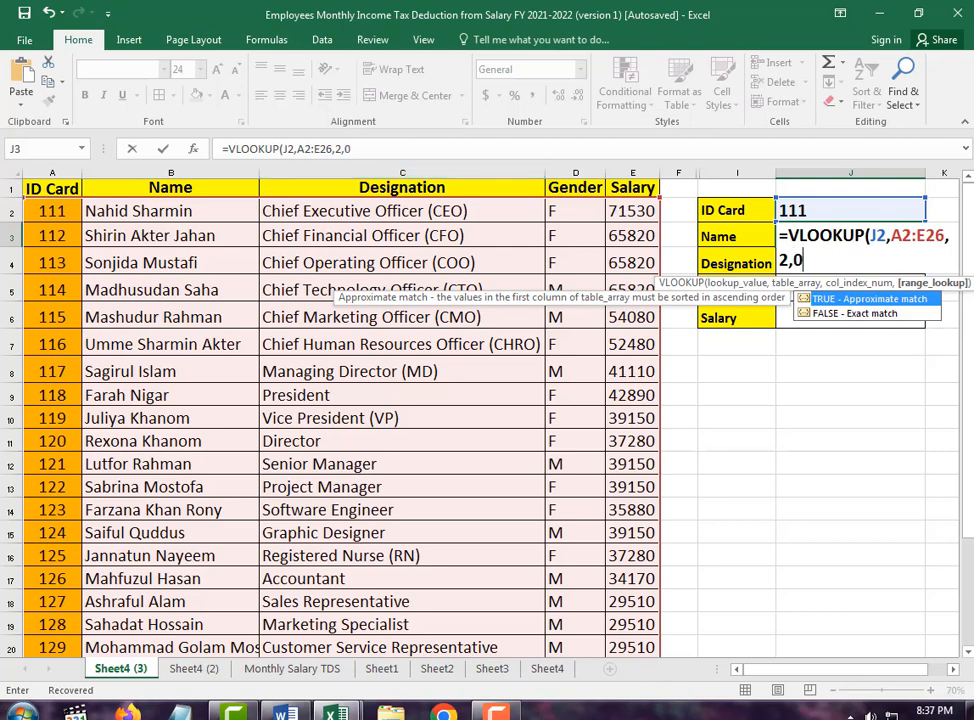
text(0))
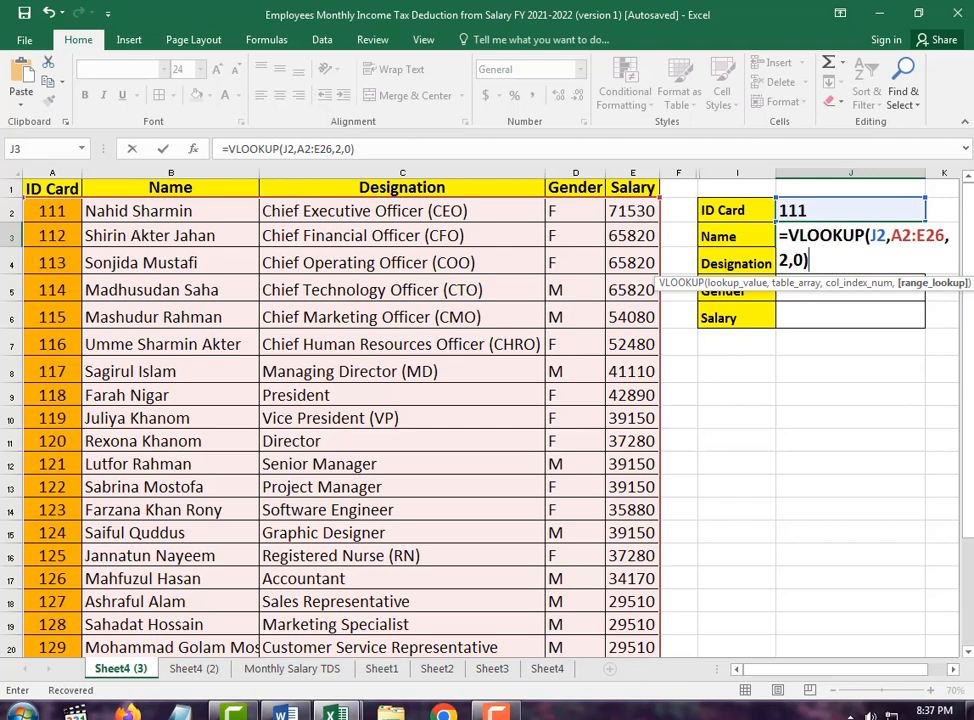
key(Return)
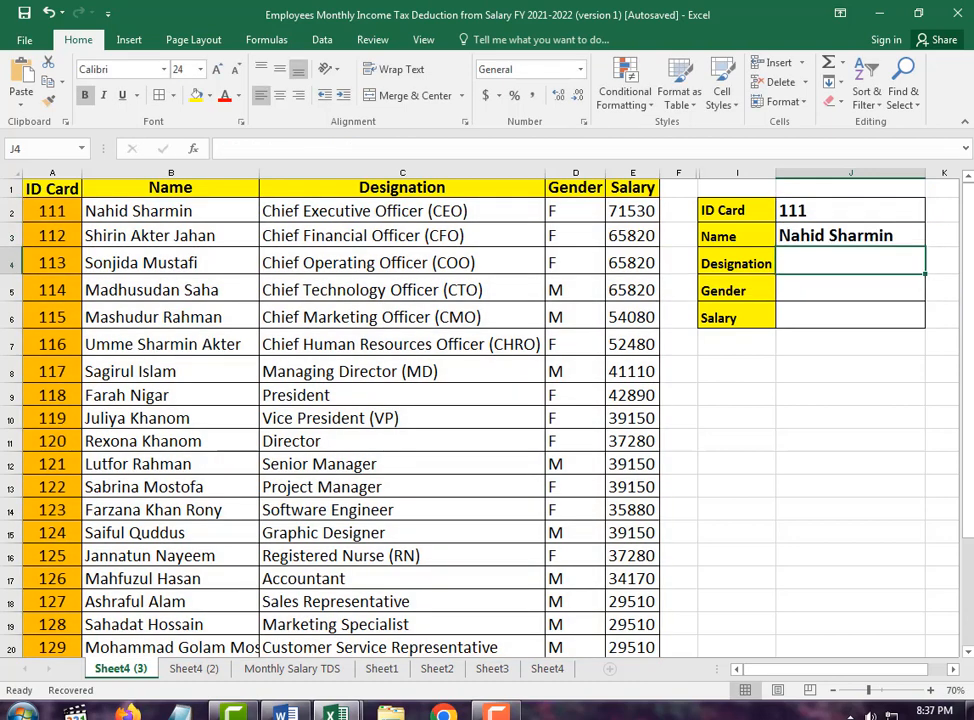
- Set the ID Card in J2 to the one from row 7 and fit column J's width to its contents
click(848, 235)
click(857, 216)
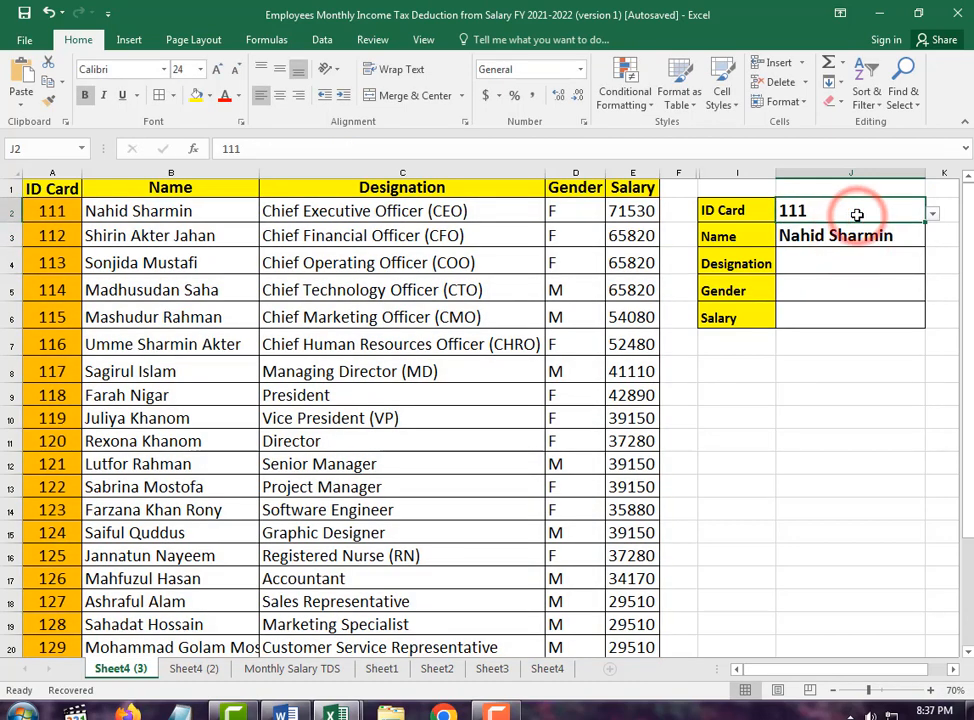
text(11)
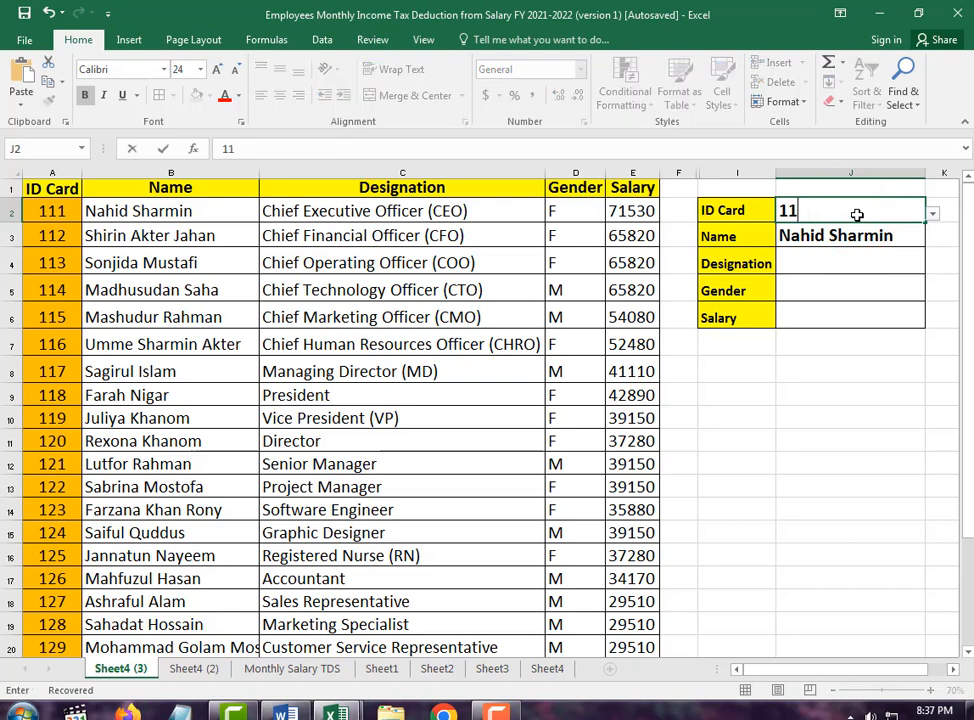
key(Return)
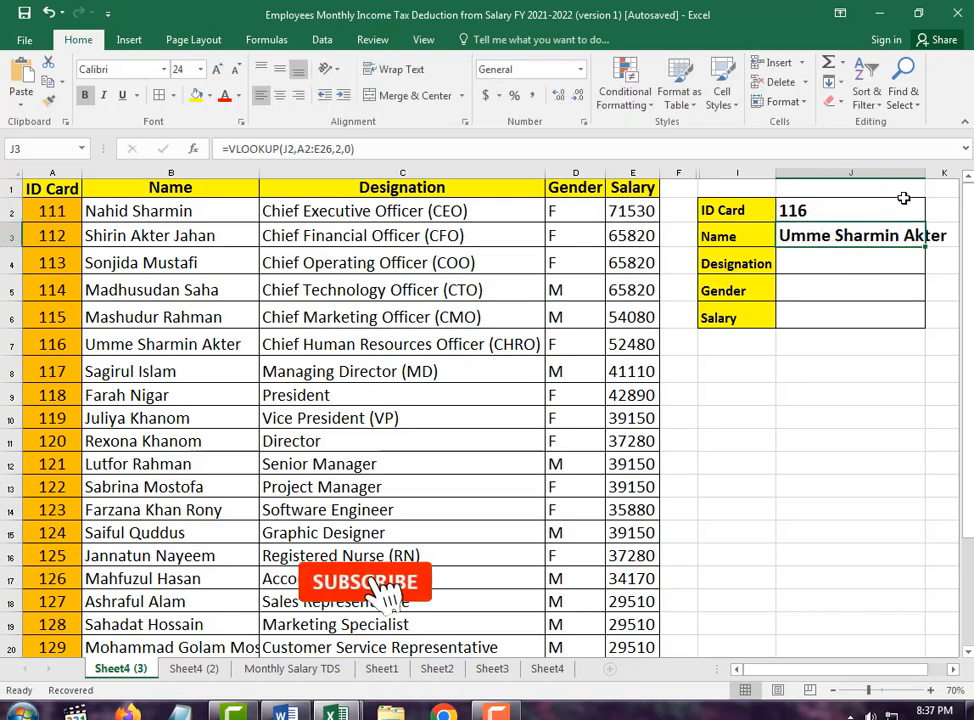
double_click(924, 177)
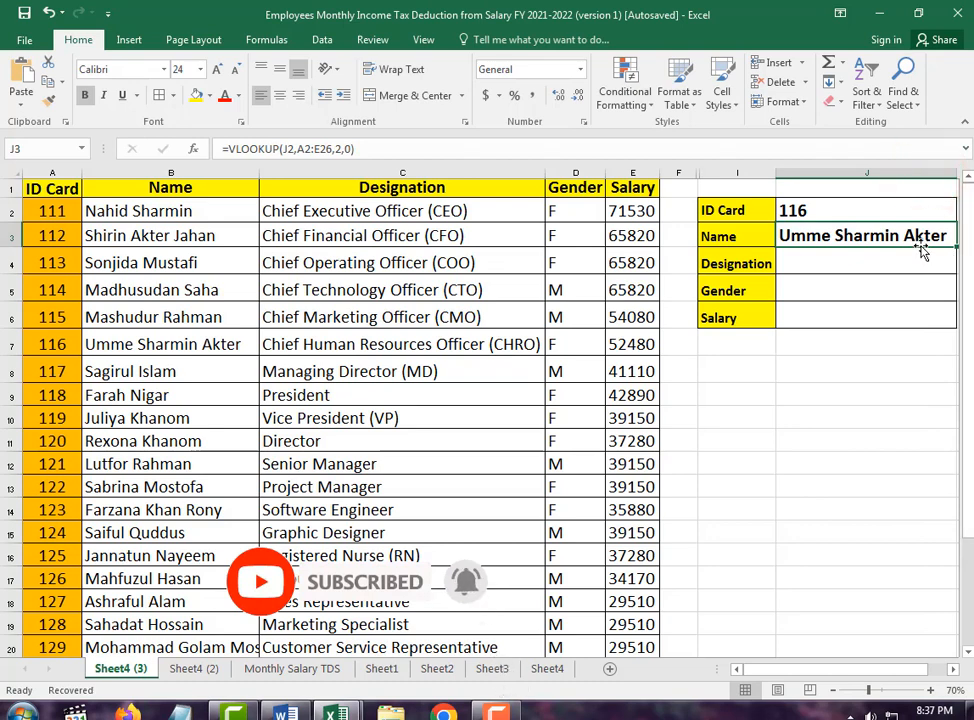
- Check row 7 of the employee table against the name lookup in J3, and reduce the sheet zoom to 60%
click(9, 344)
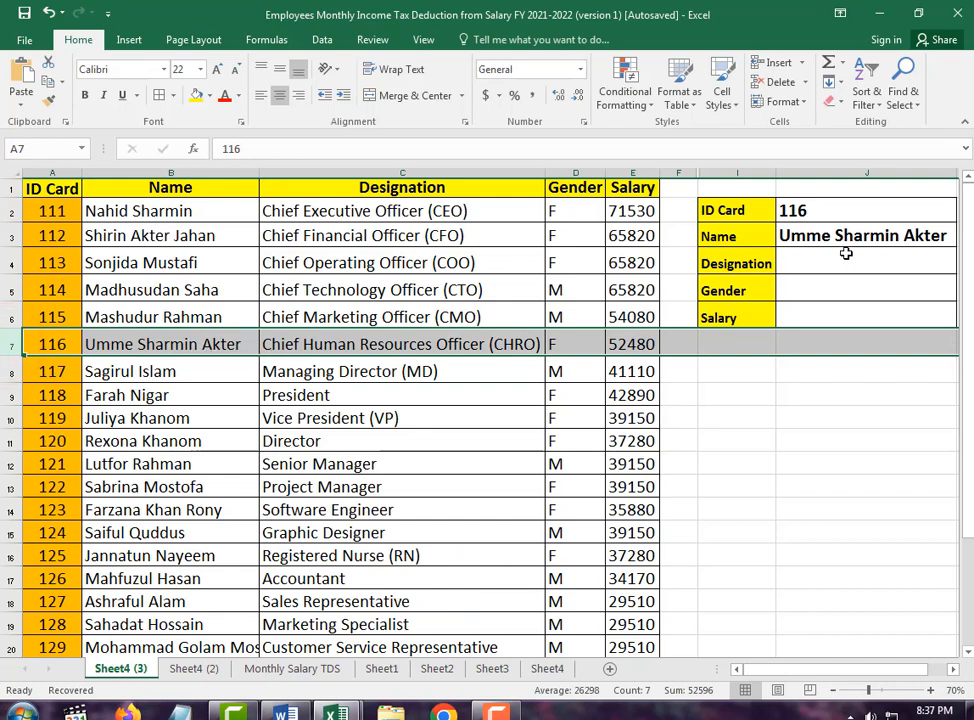
click(905, 241)
click(832, 690)
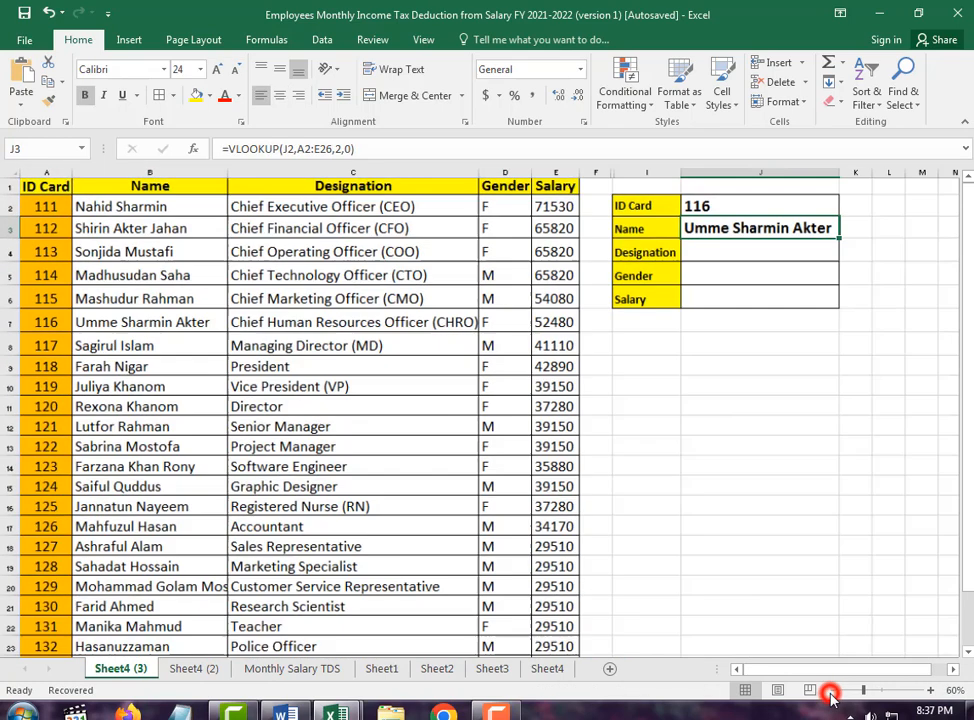
click(824, 480)
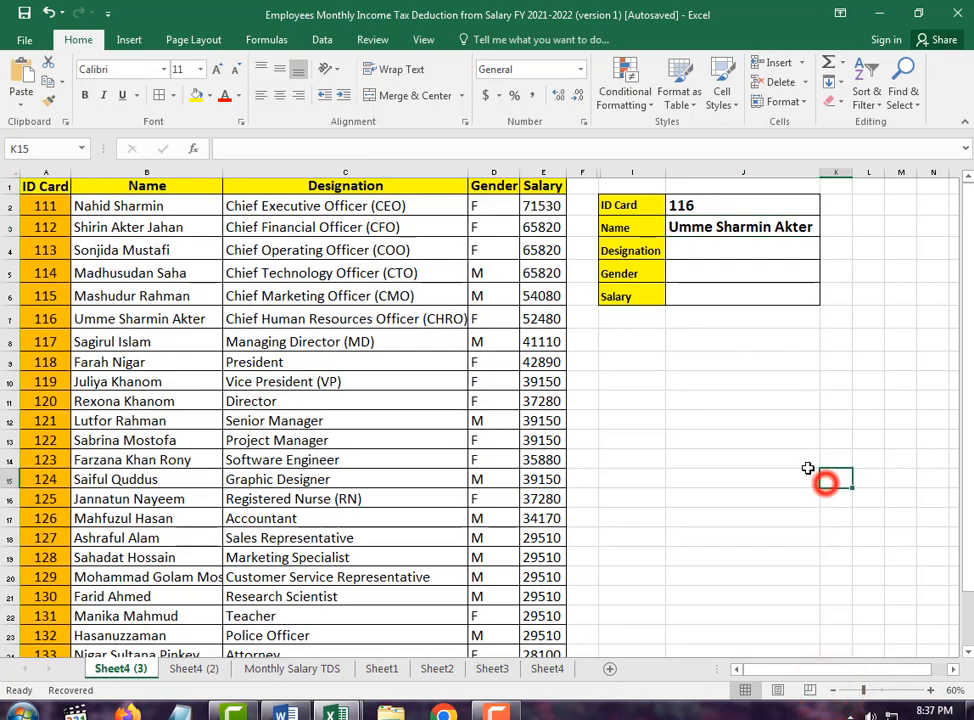
click(718, 244)
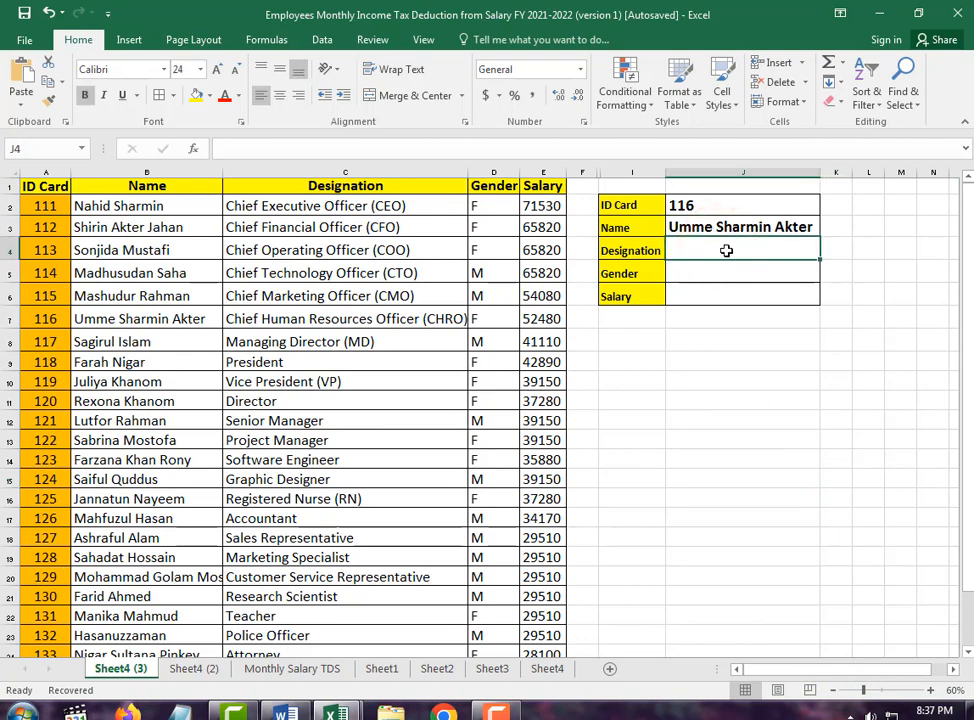
click(725, 250)
text(=)
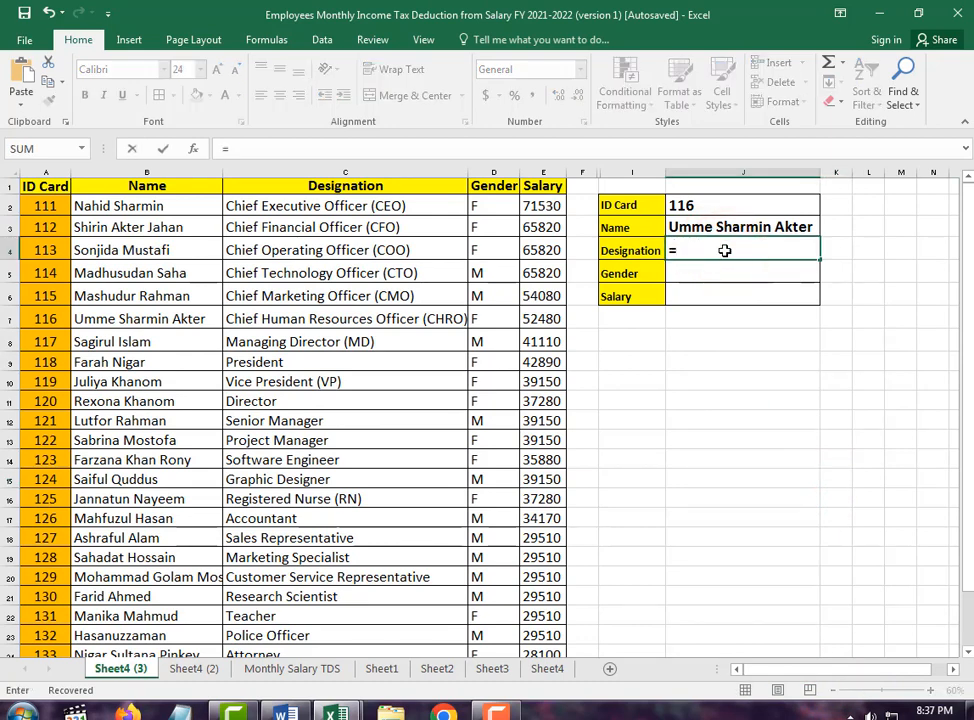
text(vl)
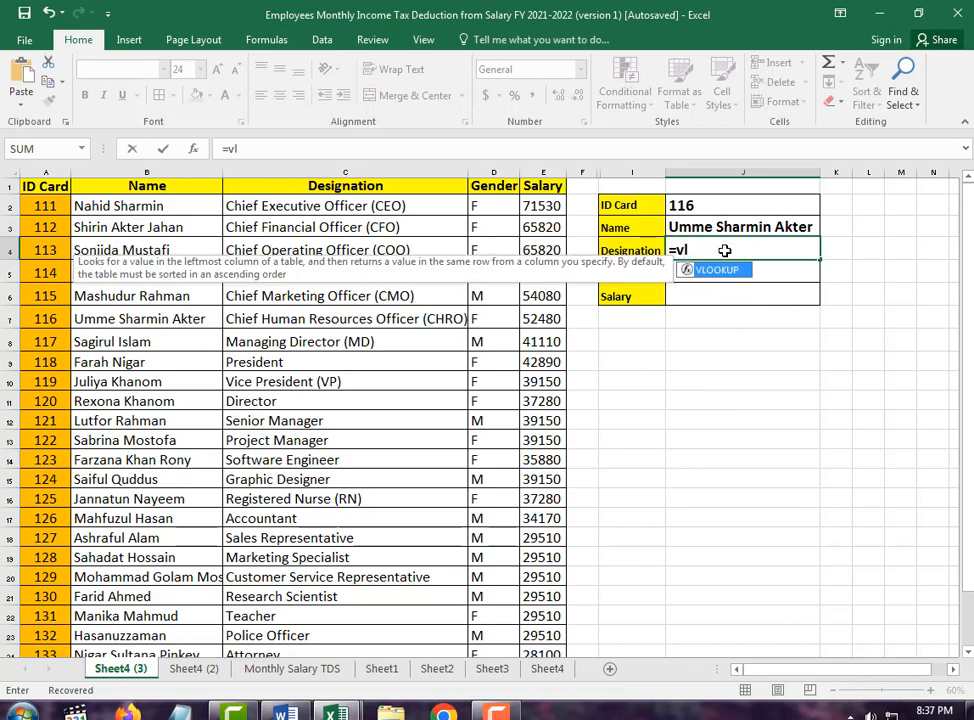
key(Tab)
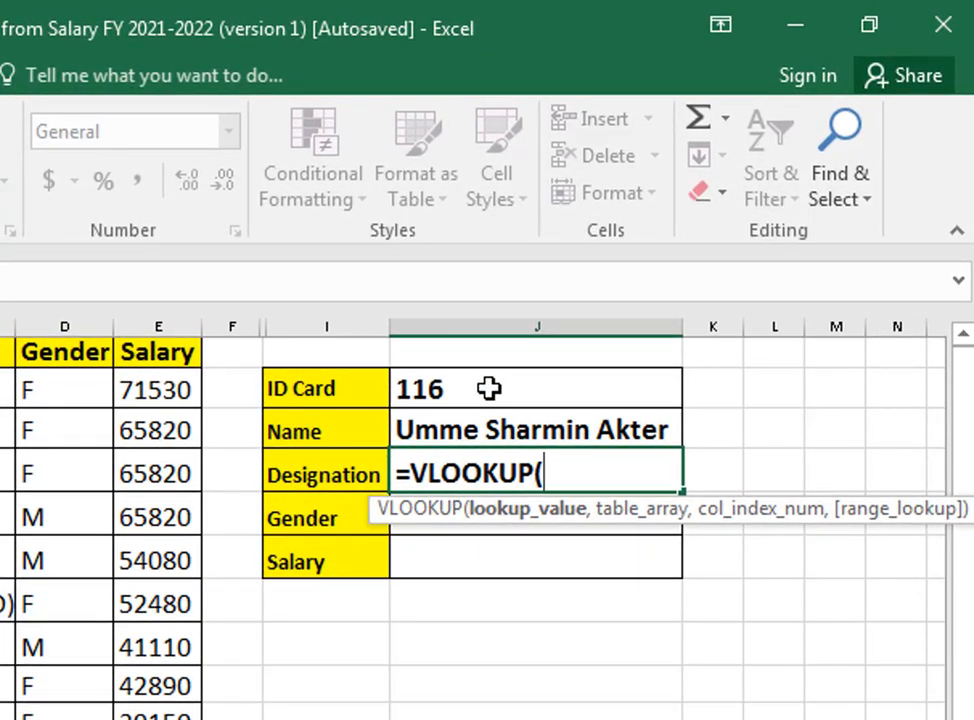
key(BackSpace)
key(BackSpace)
key(BackSpace)
key(BackSpace)
key(BackSpace)
key(BackSpace)
key(BackSpace)
key(BackSpace)
key(BackSpace)
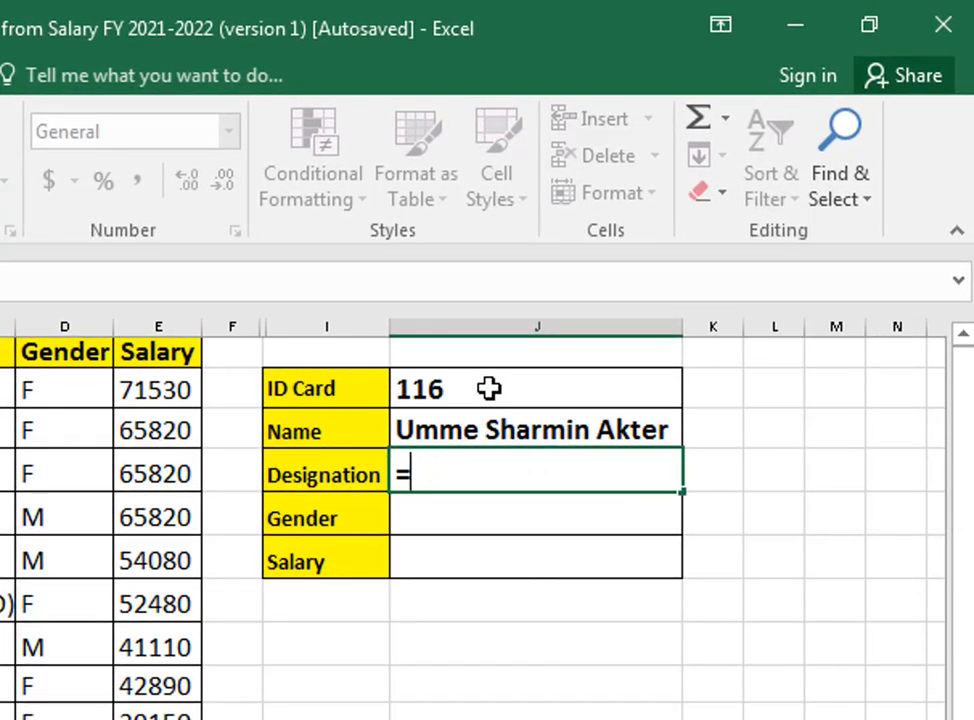
- Set the ID Card in J2 to the one from row 2 of the employee table
click(488, 389)
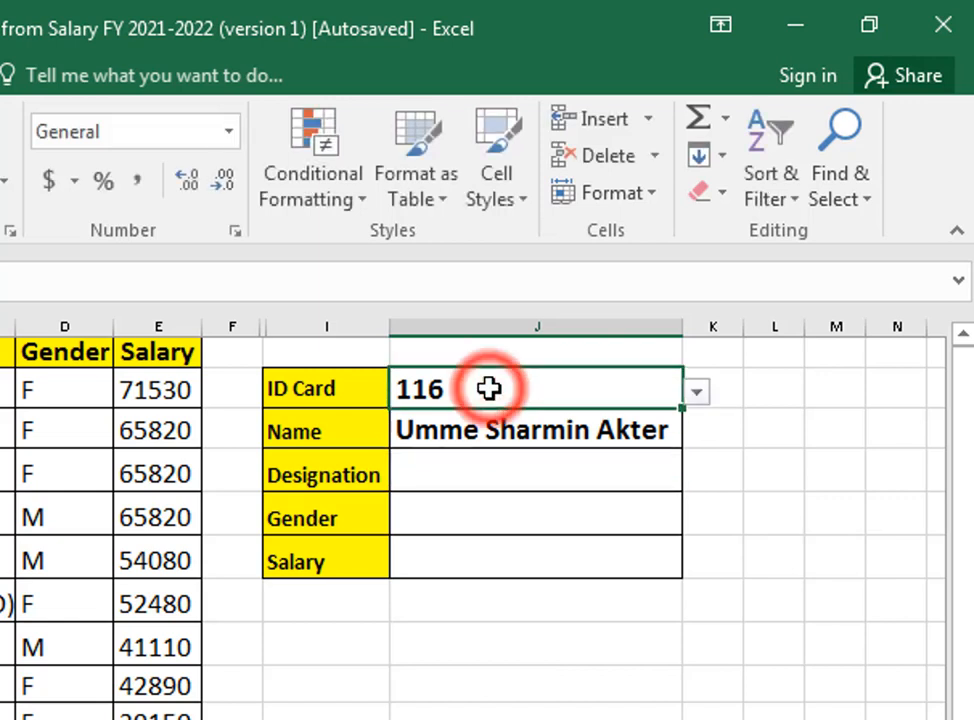
click(695, 392)
drag(706, 465, 700, 428)
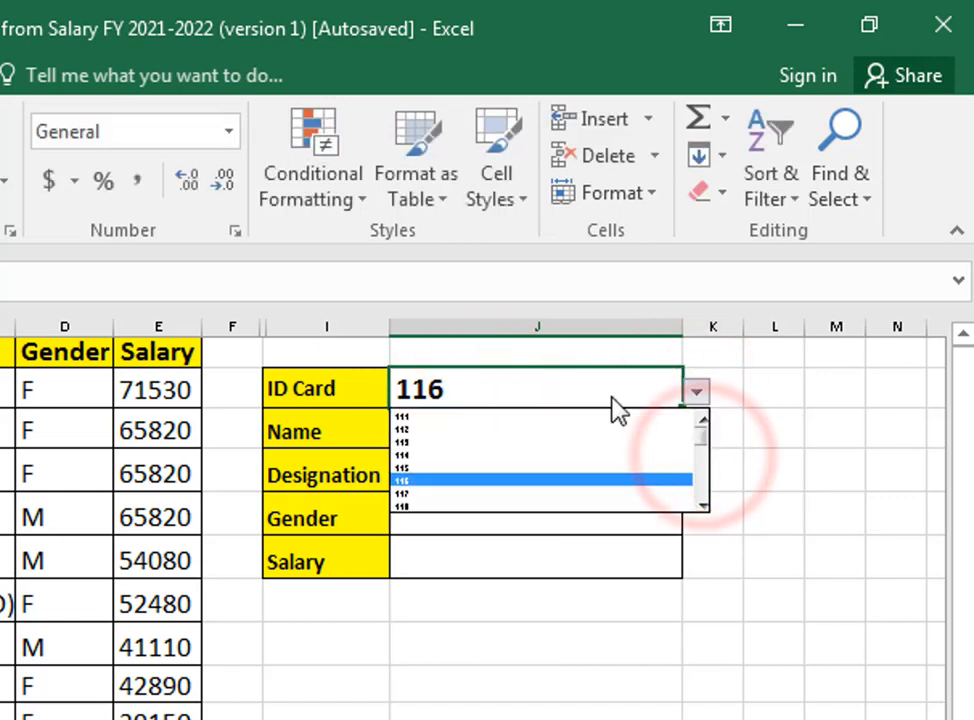
click(517, 380)
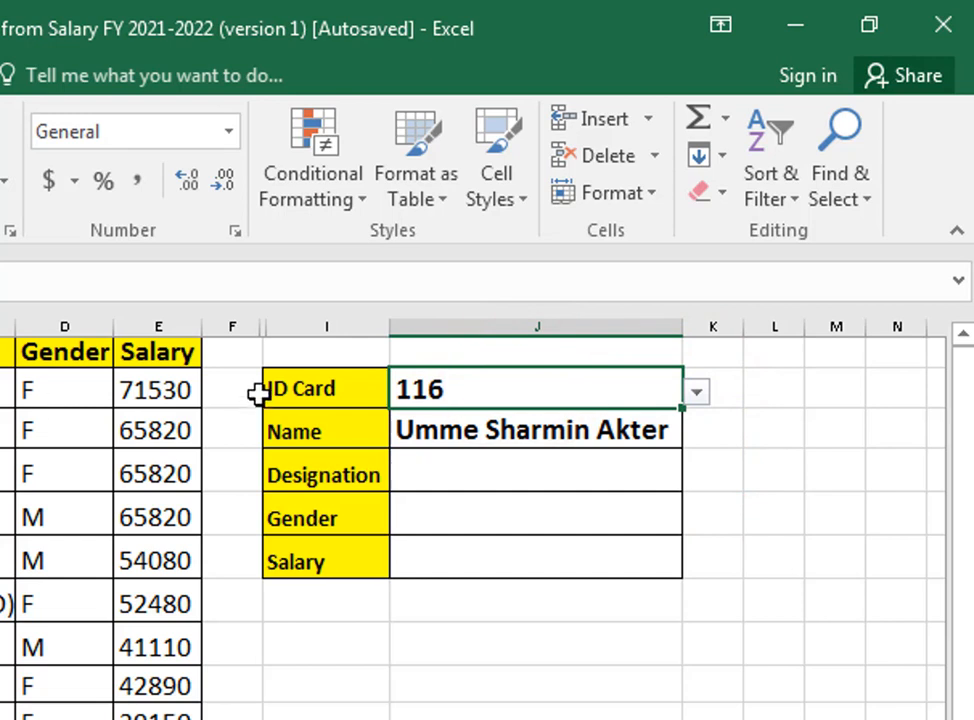
click(448, 388)
text(111)
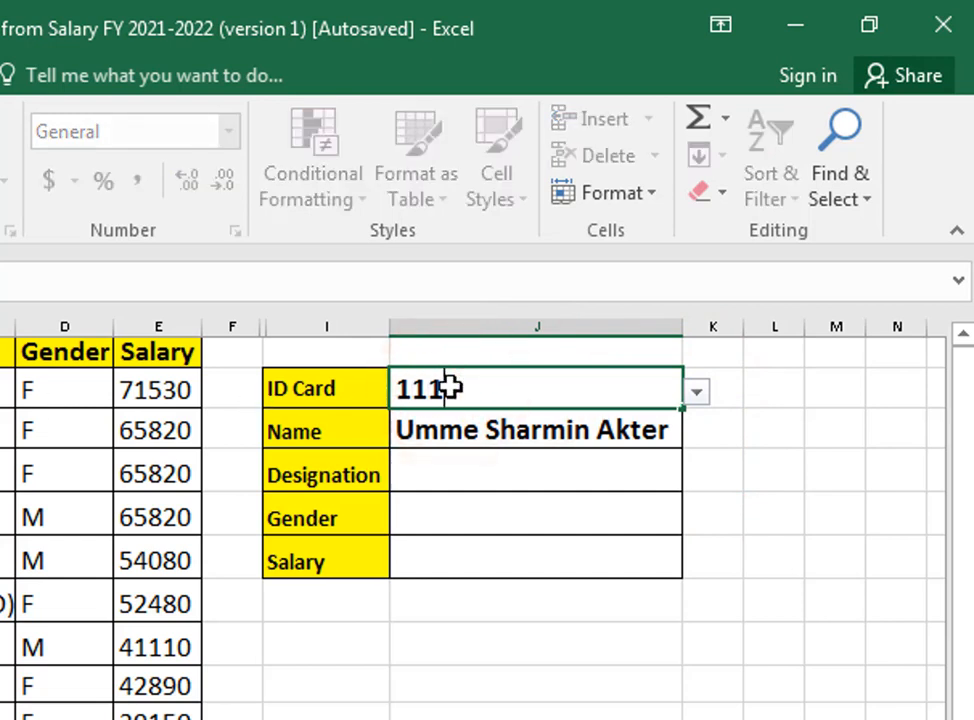
key(Return)
click(450, 387)
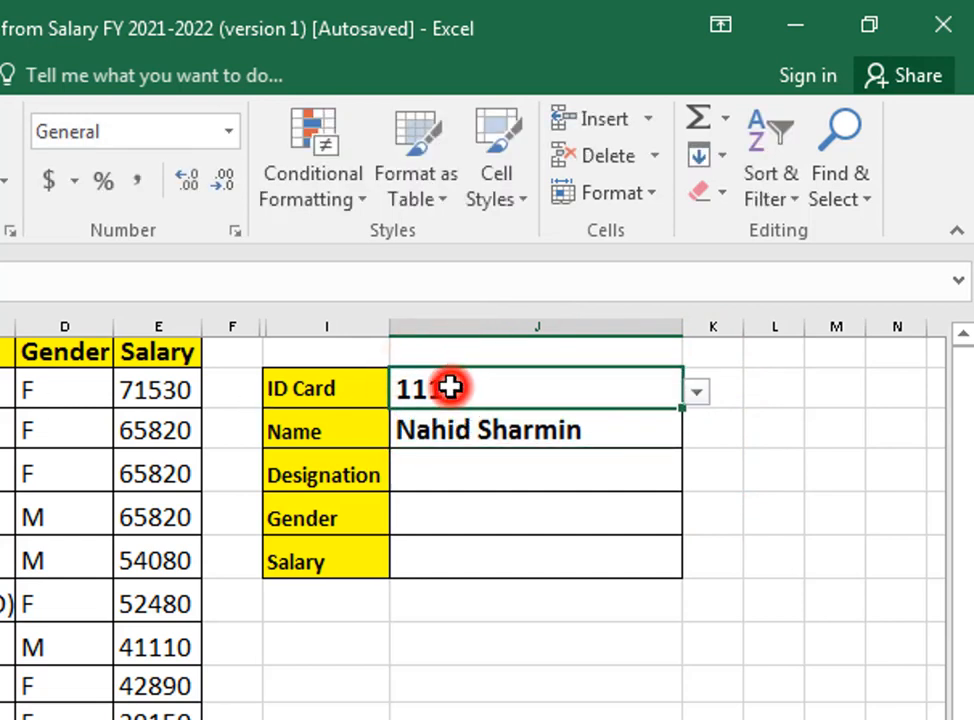
- Enter the formula =VLOOKUP(J2,A2:E26,3,0) in J4 to retrieve the designation, and fit column J's width to its contents
click(483, 468)
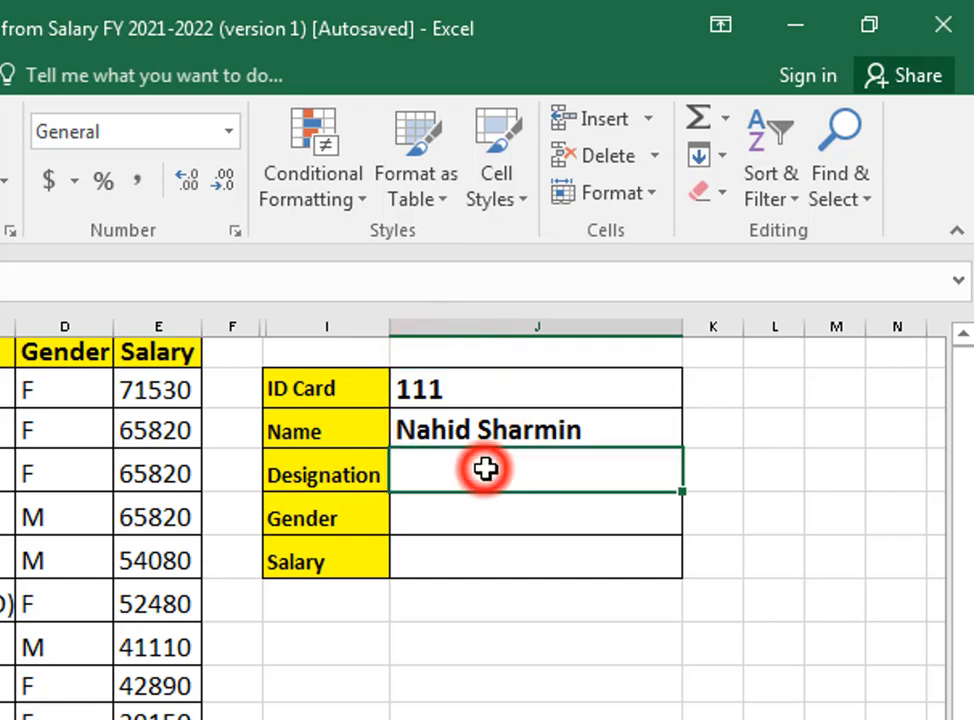
text(=vl)
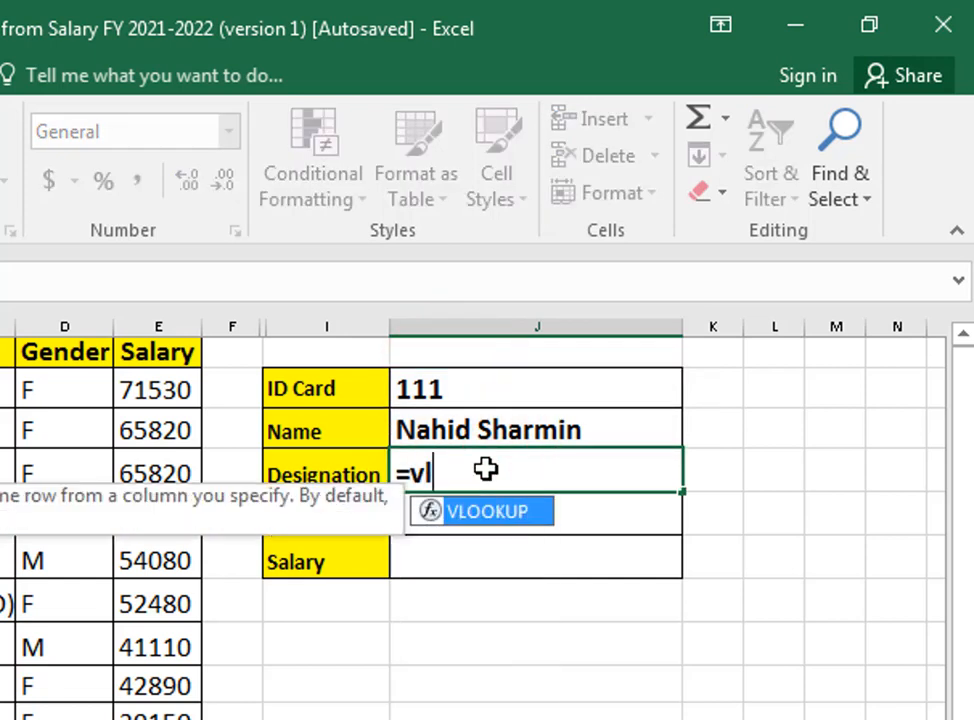
key(Tab)
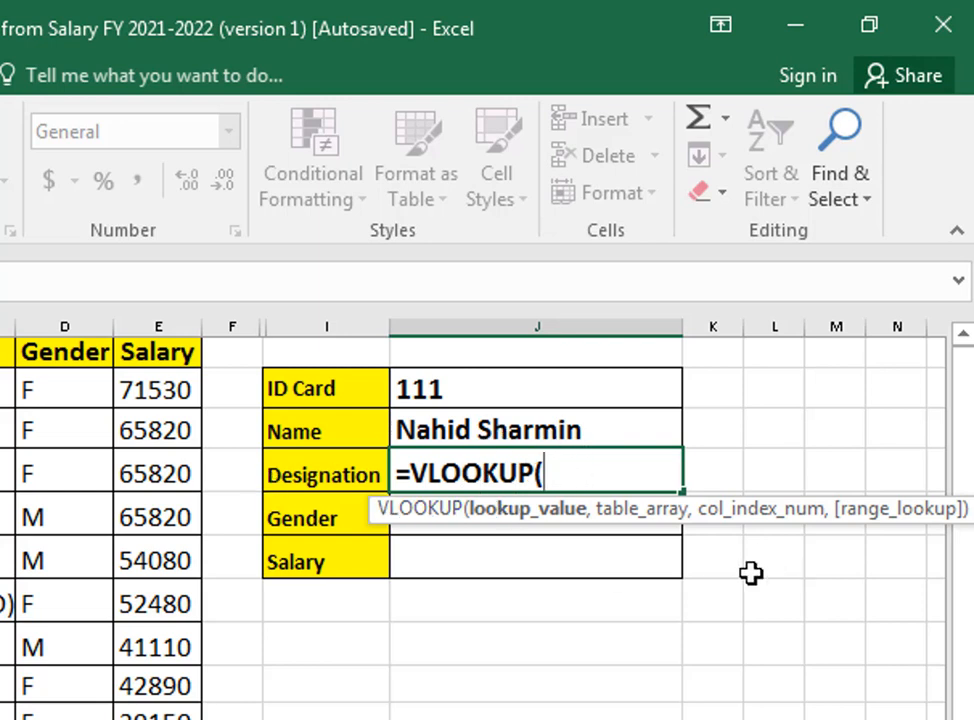
click(494, 384)
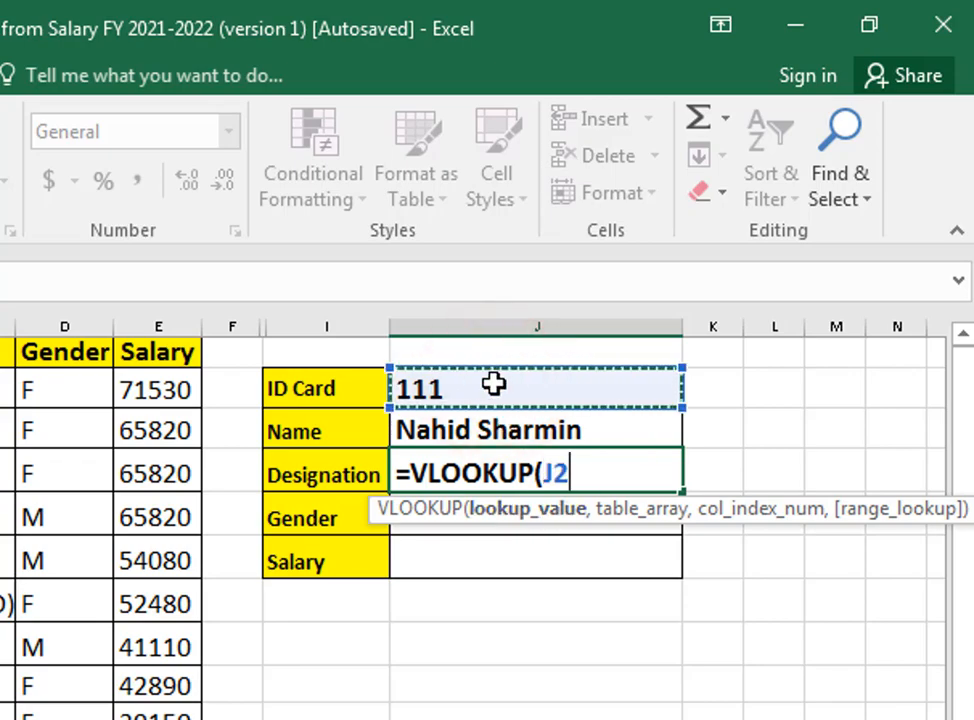
text(,)
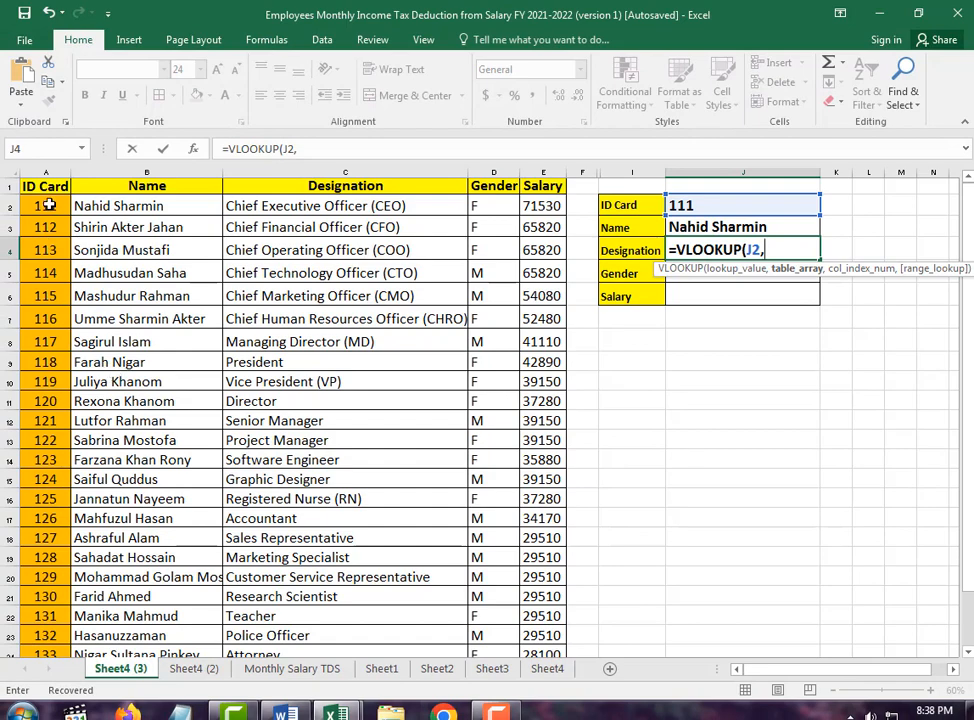
drag(48, 205, 550, 614)
text(,)
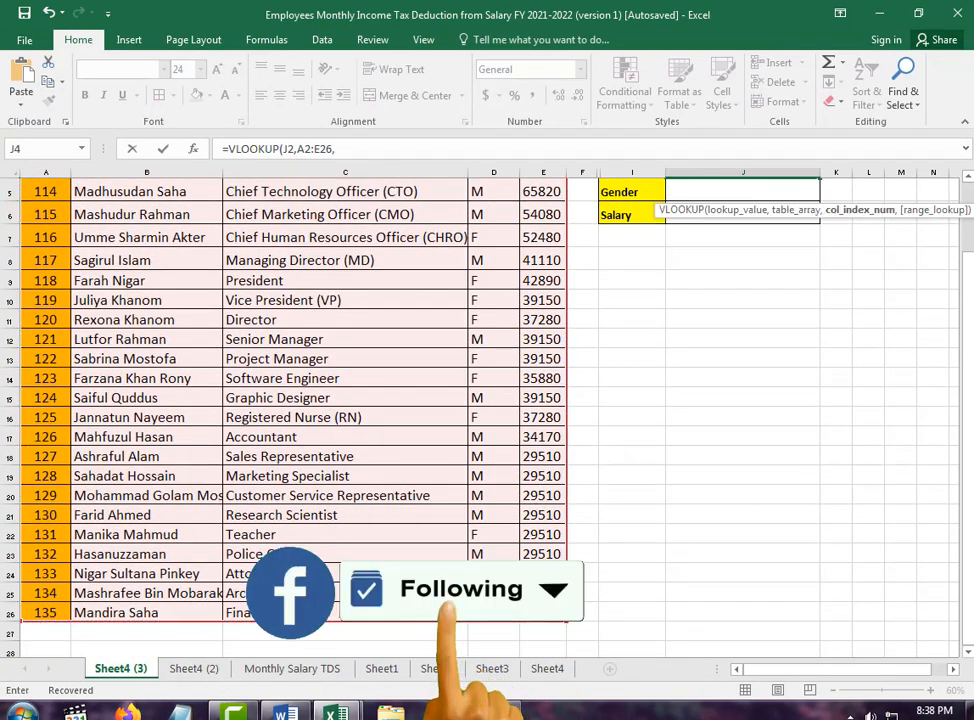
scroll(907, 446, up, 2)
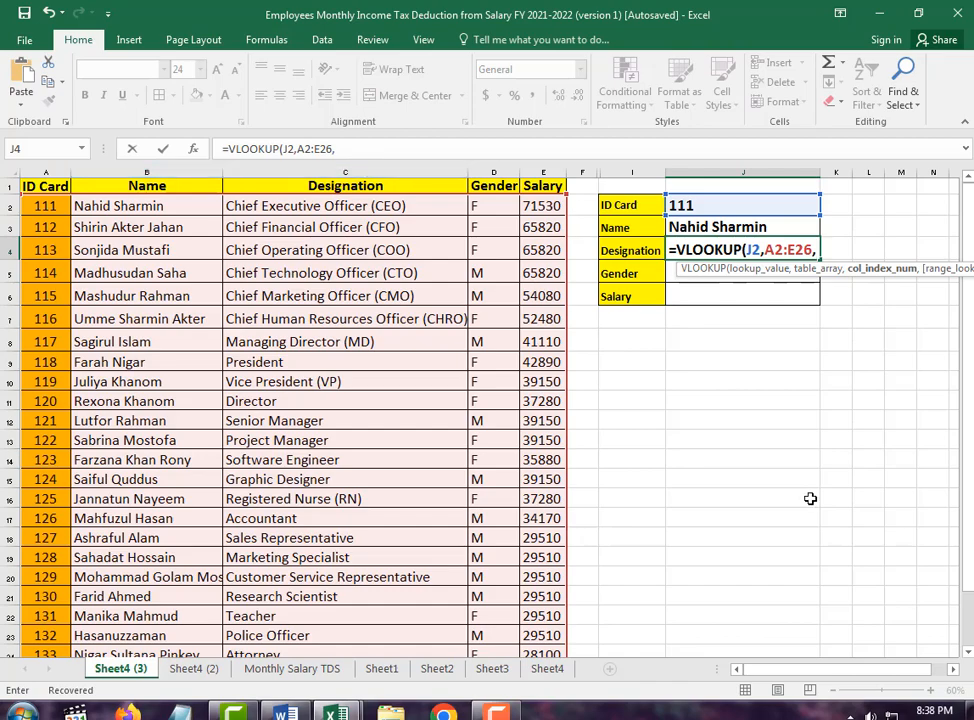
text(3)
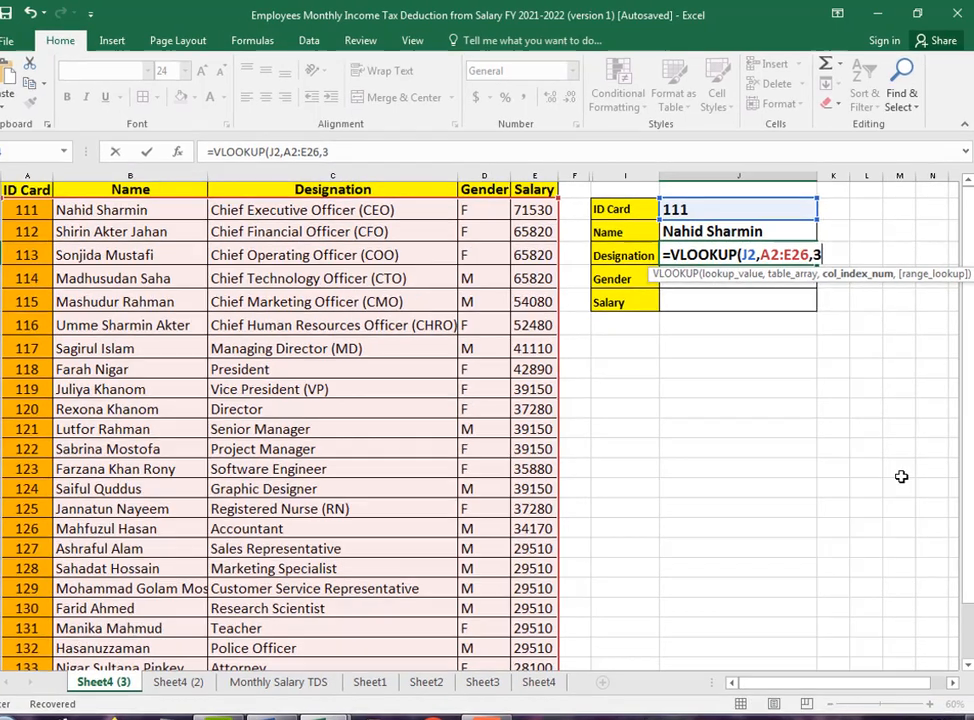
text(,)
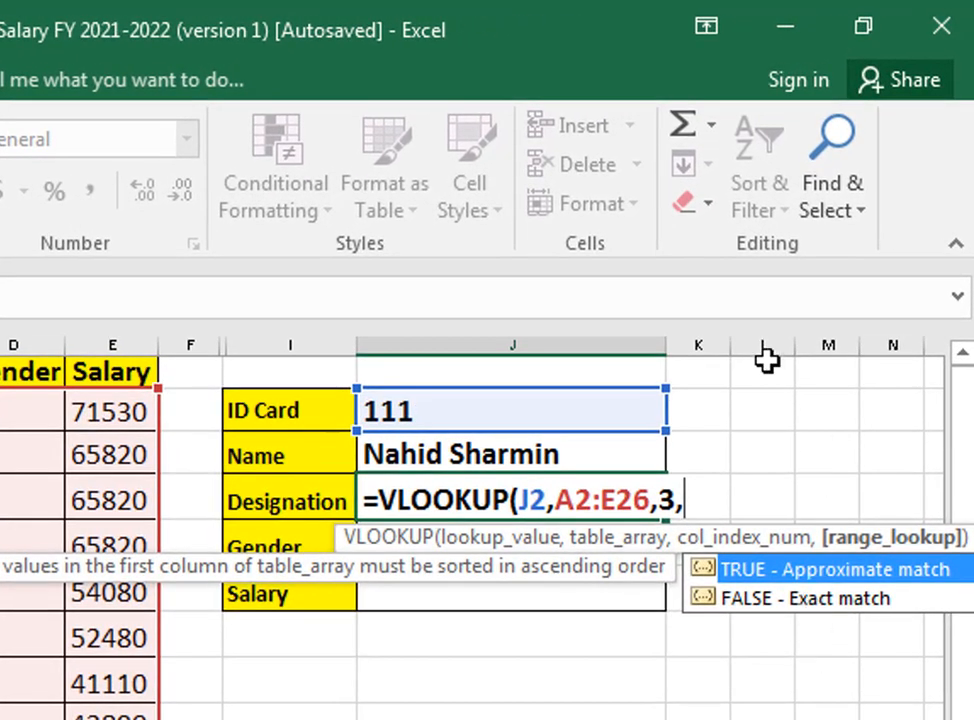
text(0))
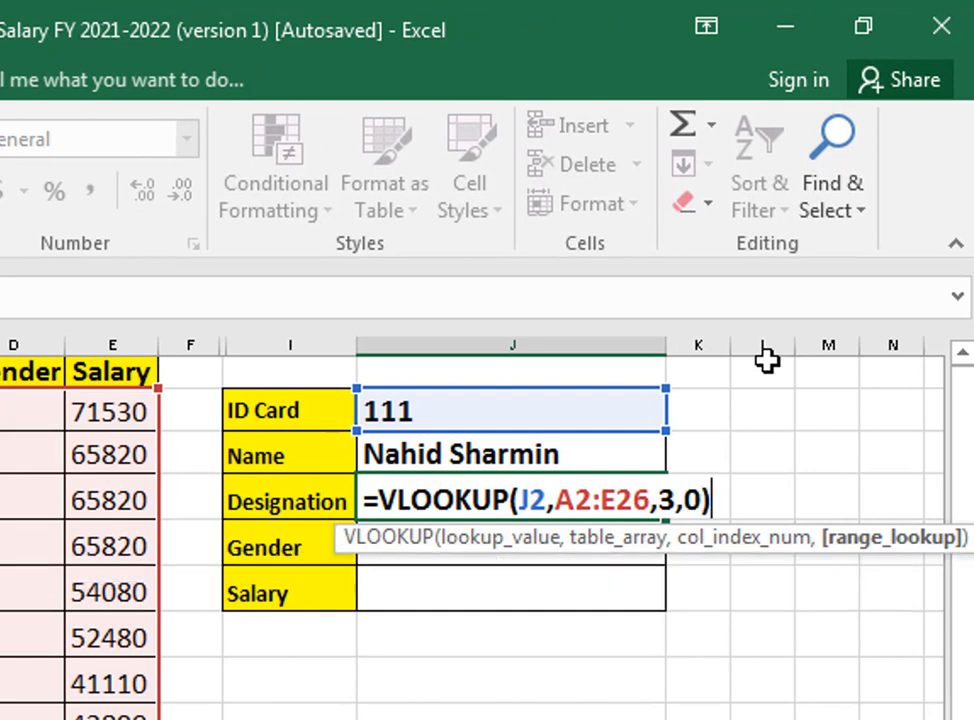
key(Return)
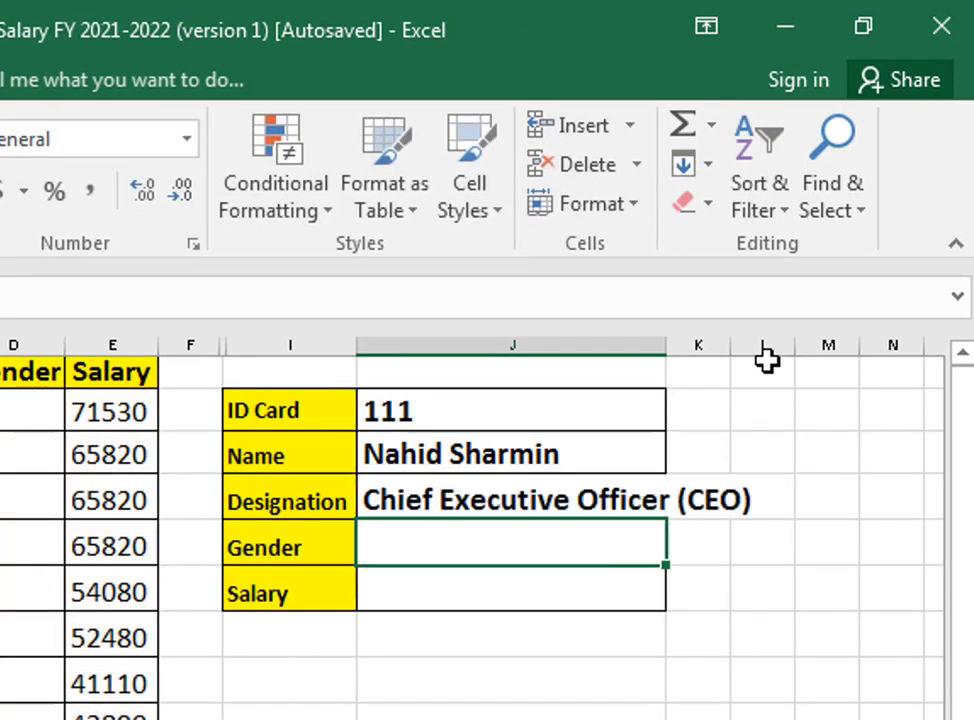
double_click(667, 347)
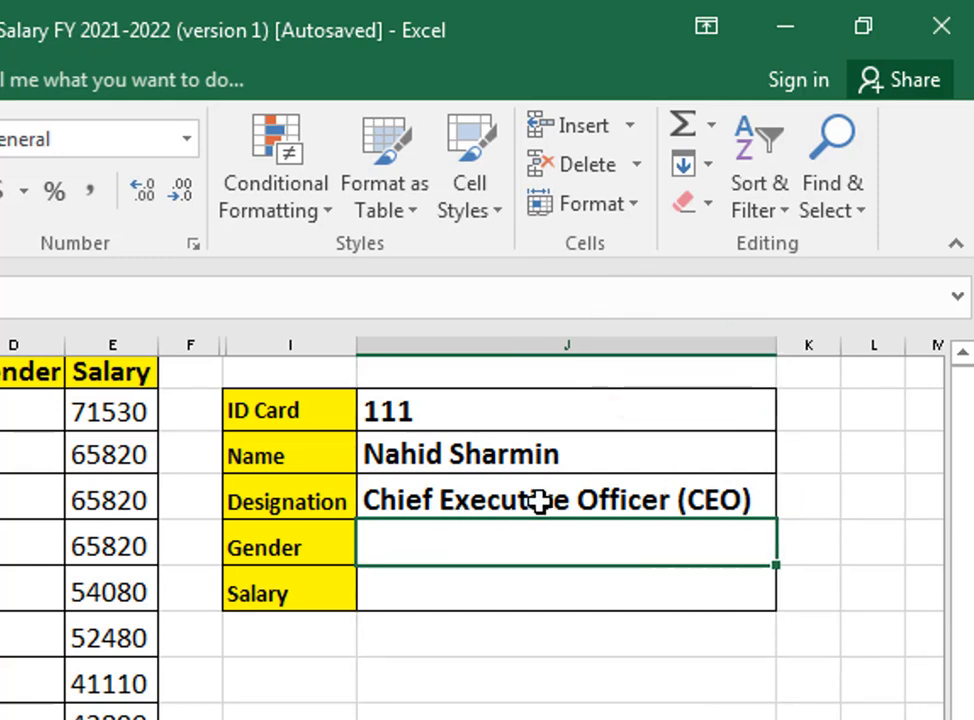
- Enter the formula =VLOOKUP(J2,A2:E26,4,0) in J5 to retrieve the employee's gender
click(496, 543)
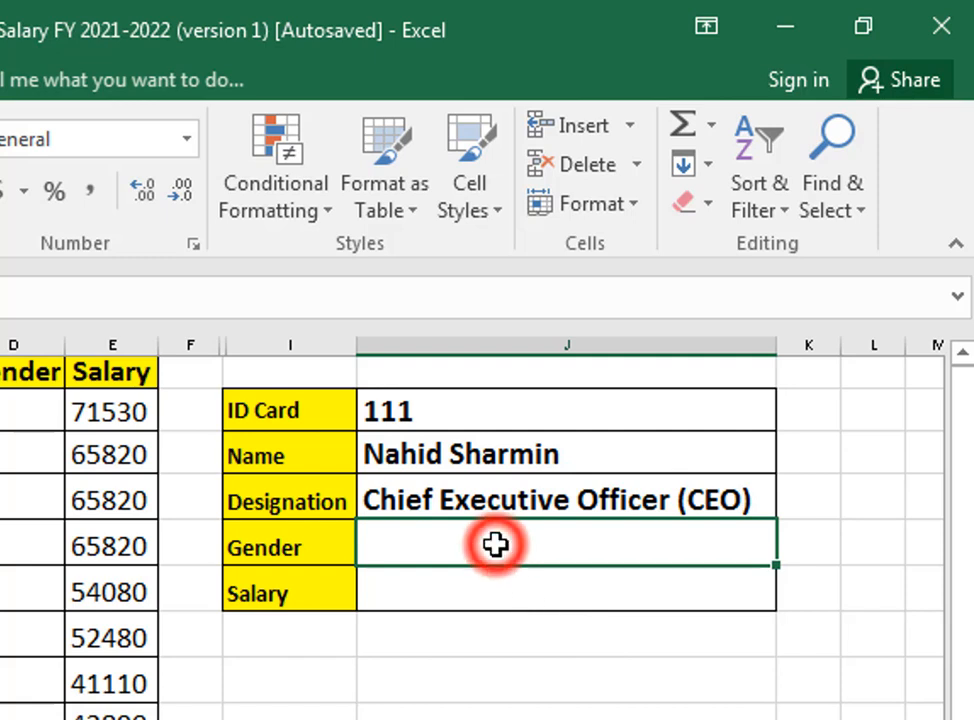
text(=)
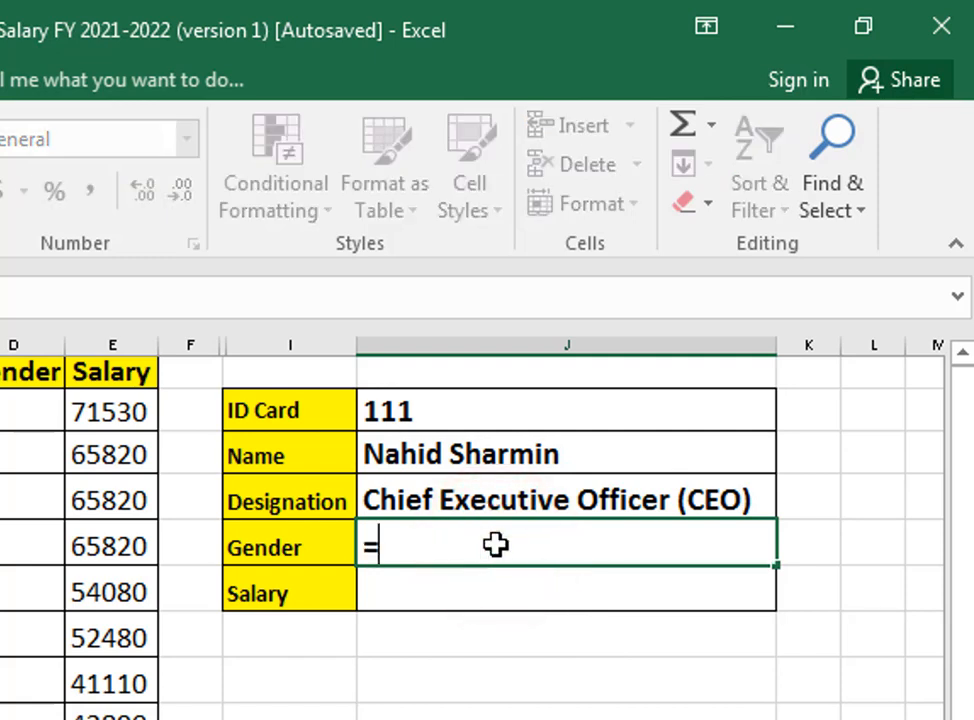
text(vl)
key(Tab)
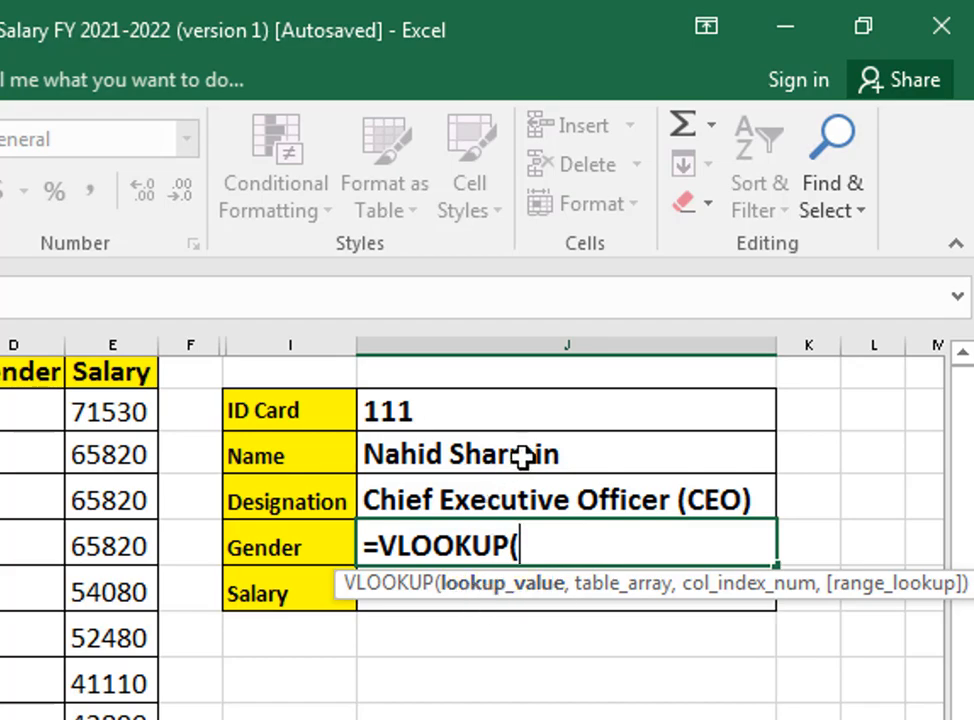
click(515, 410)
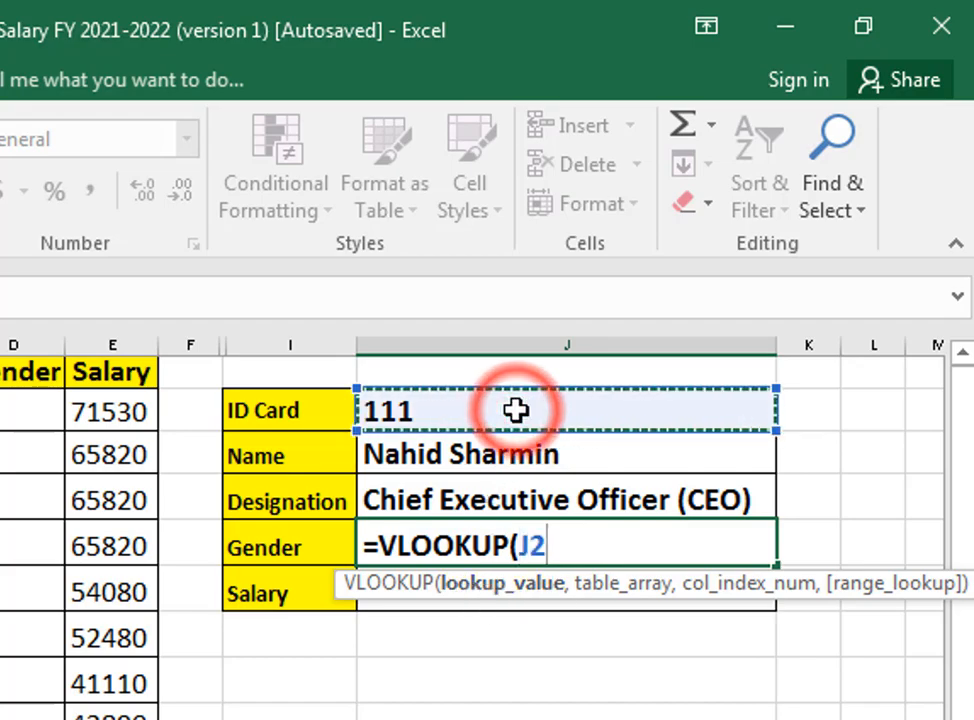
text(,)
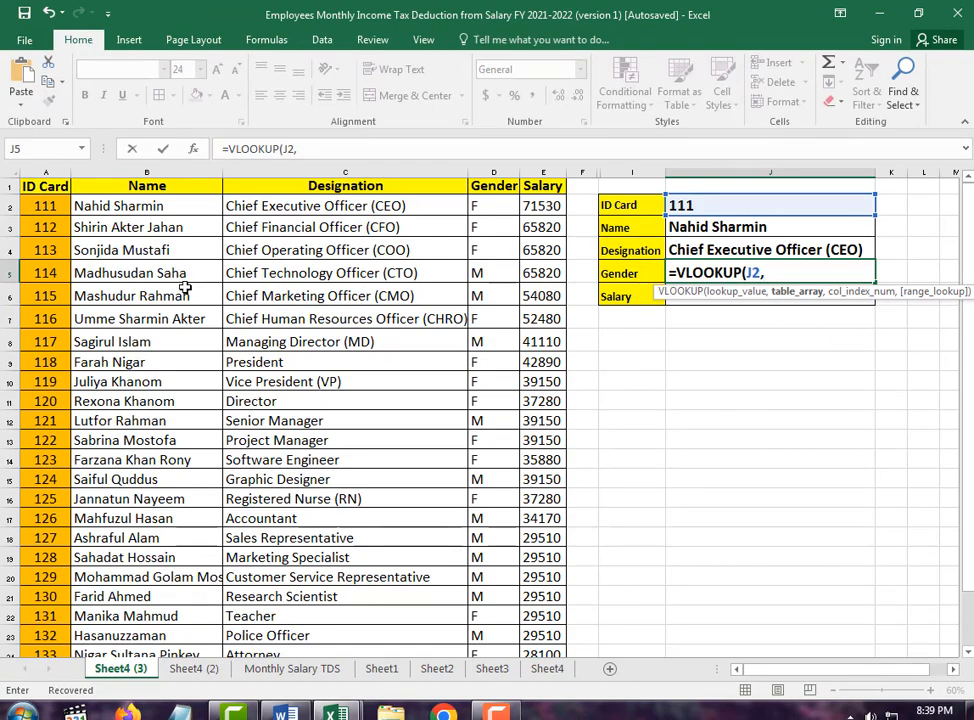
drag(45, 204, 543, 606)
text(,)
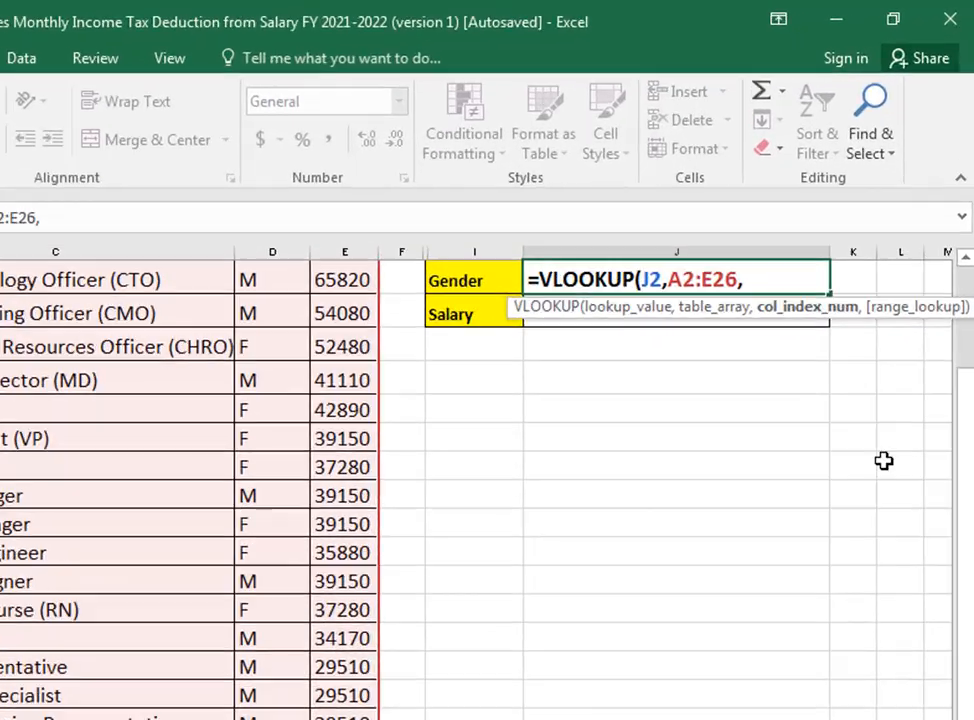
scroll(884, 461, up, 2)
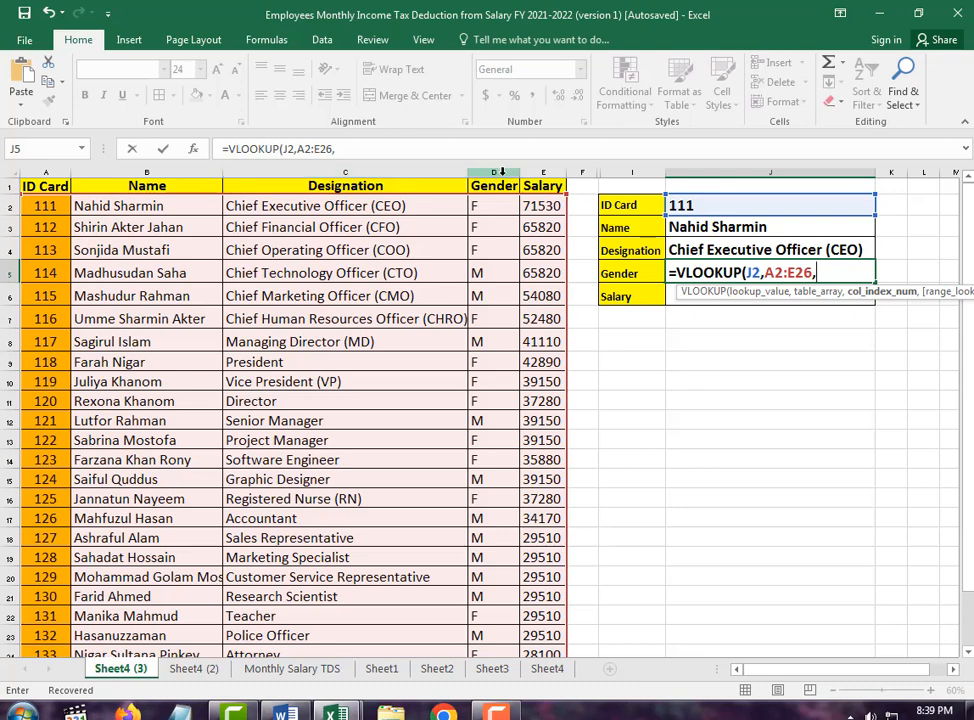
text(4,)
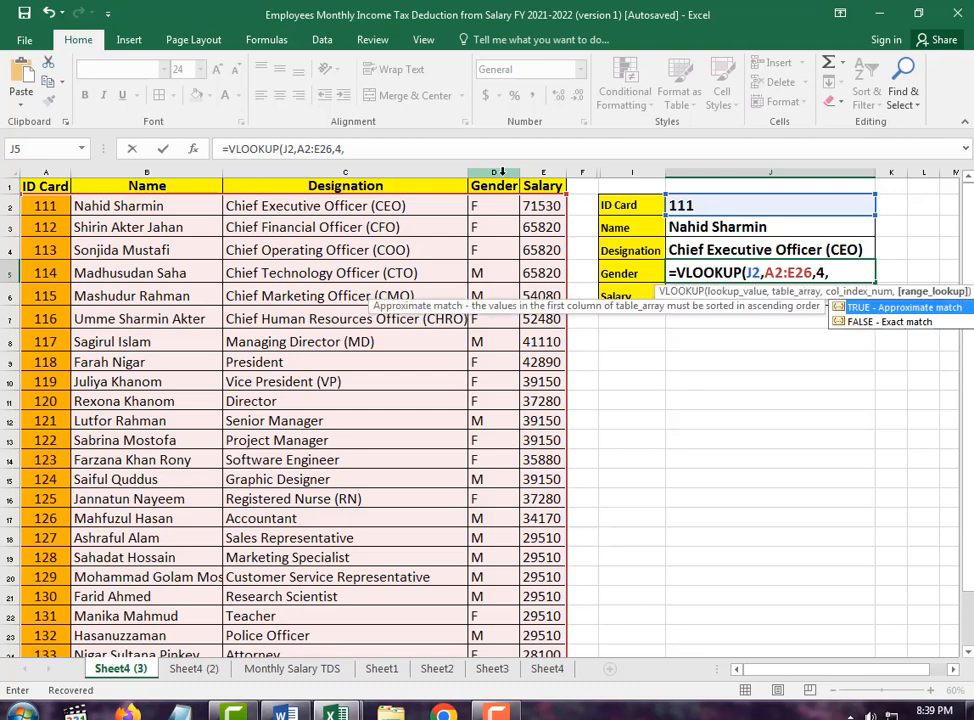
text(0))
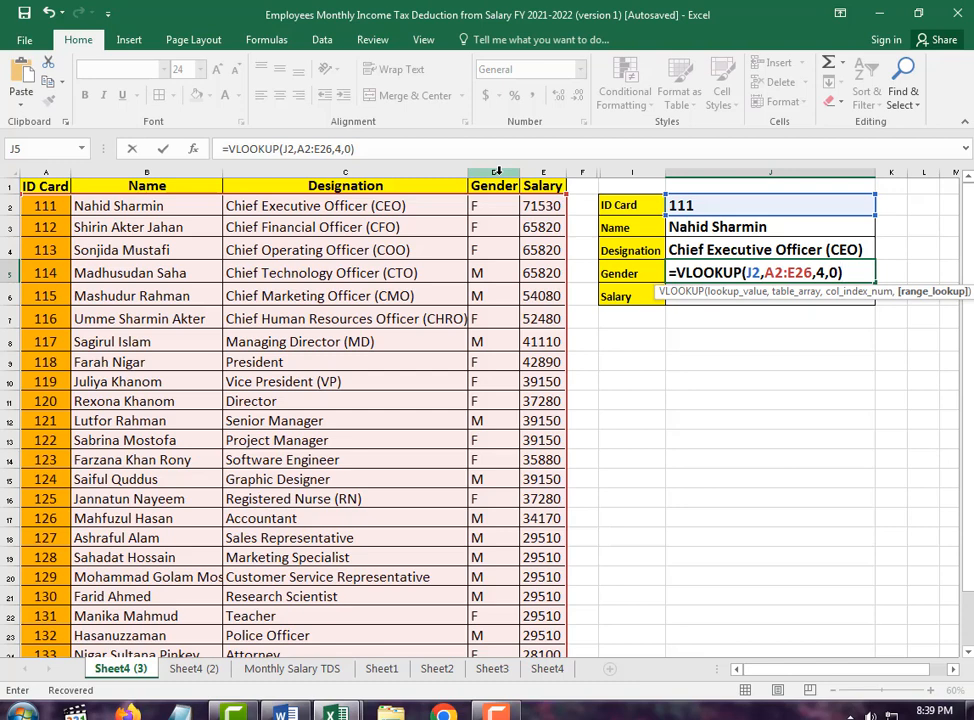
key(Return)
- Check the gender lookup formula in J5 against the ID Card chosen in J2
click(777, 272)
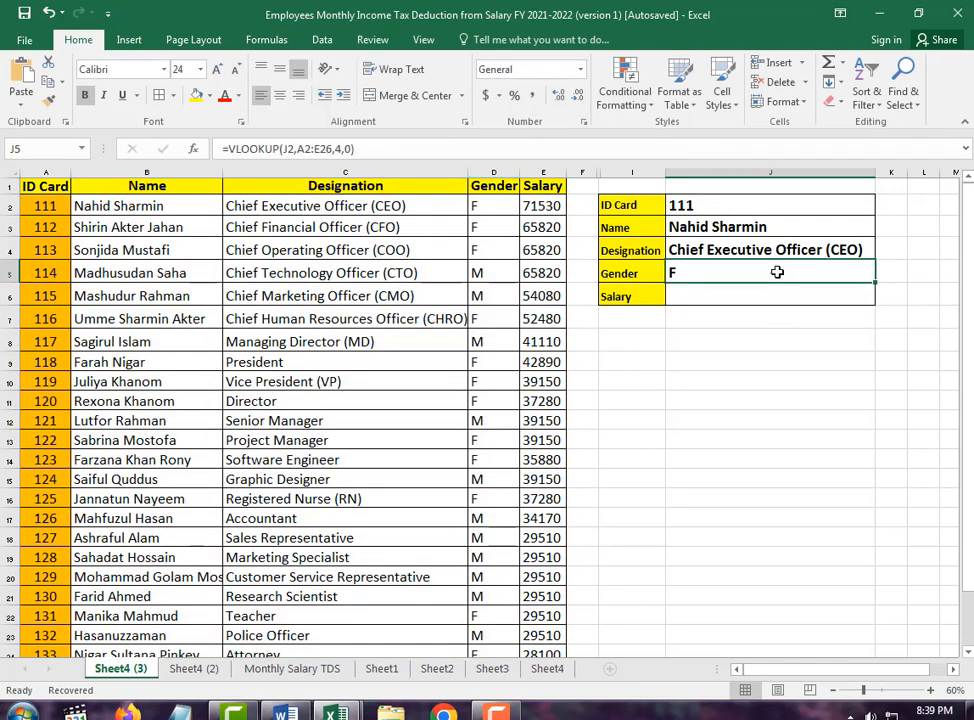
click(709, 206)
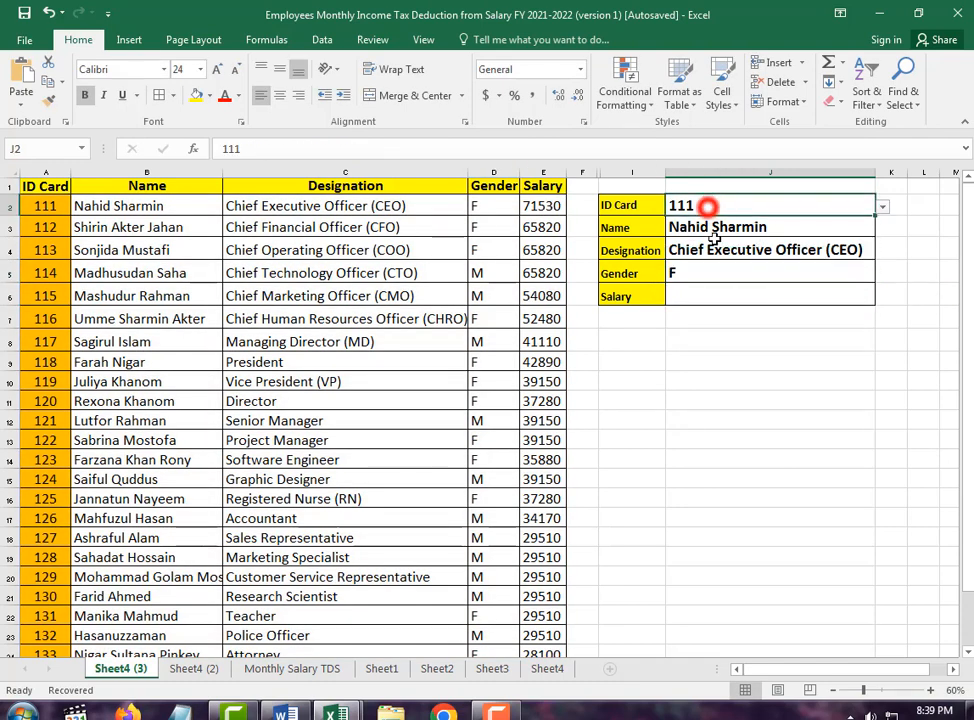
click(724, 296)
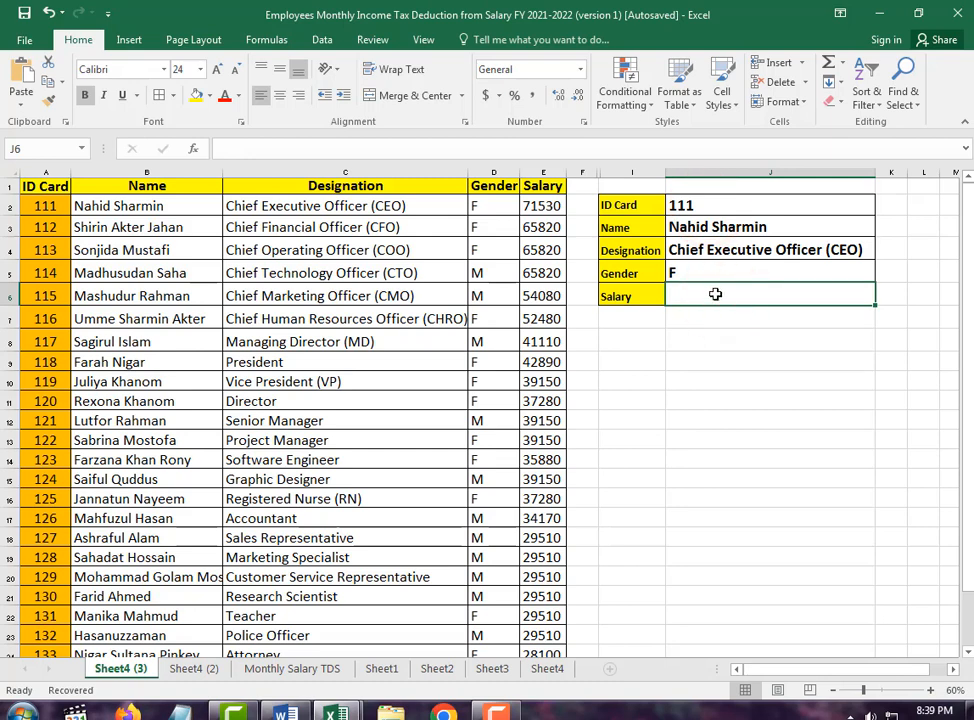
double_click(720, 271)
key(Escape)
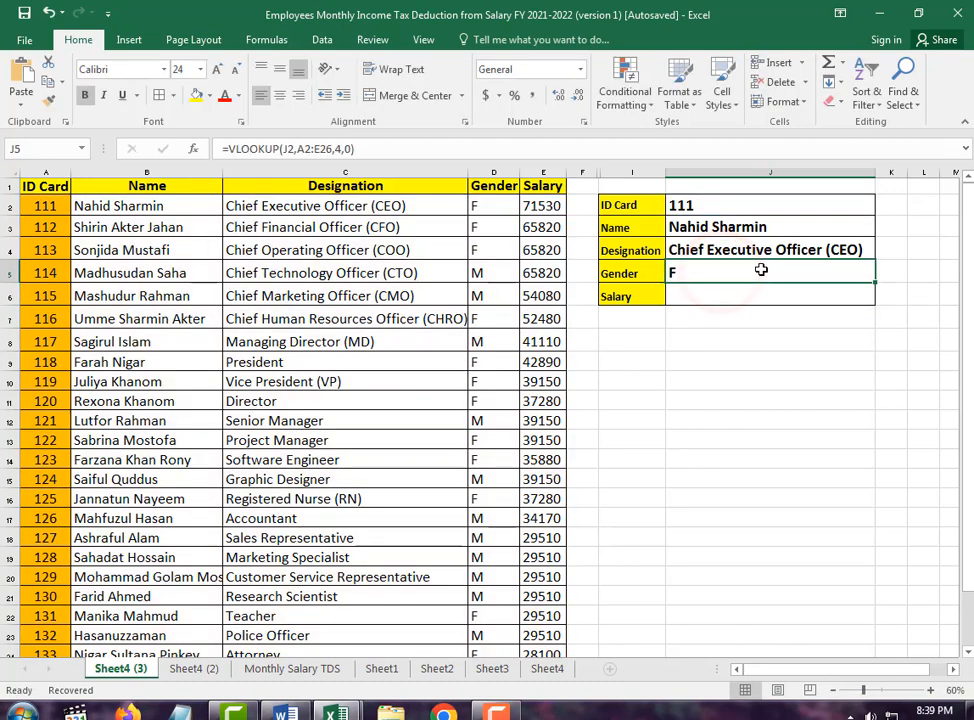
- Copy the gender lookup formula text from J5
drag(375, 148, 213, 148)
key(ctrl+c)
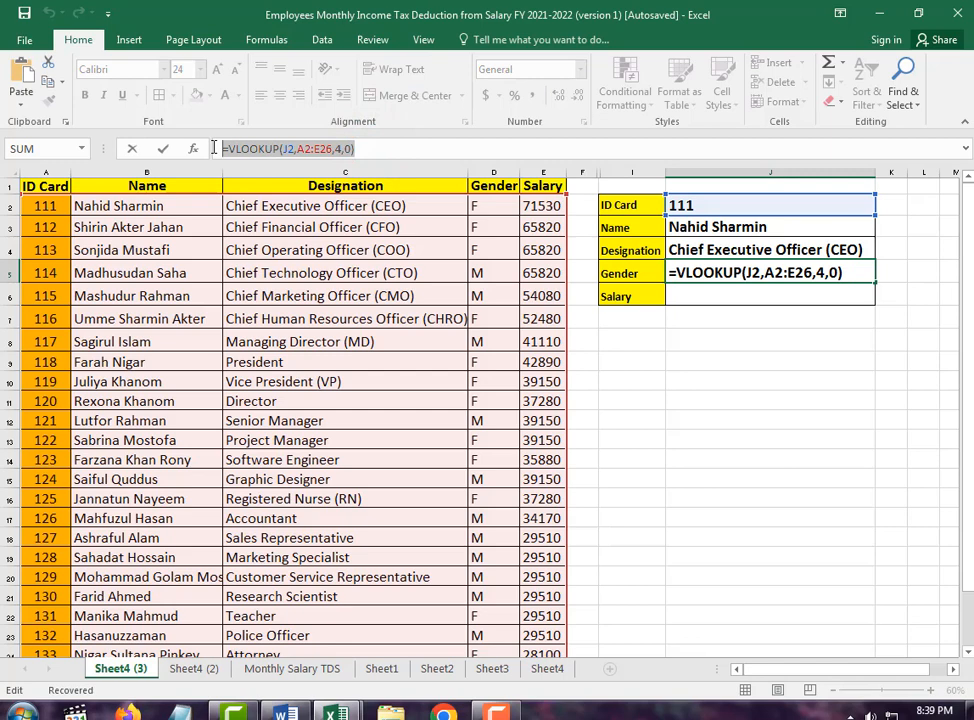
click(718, 292)
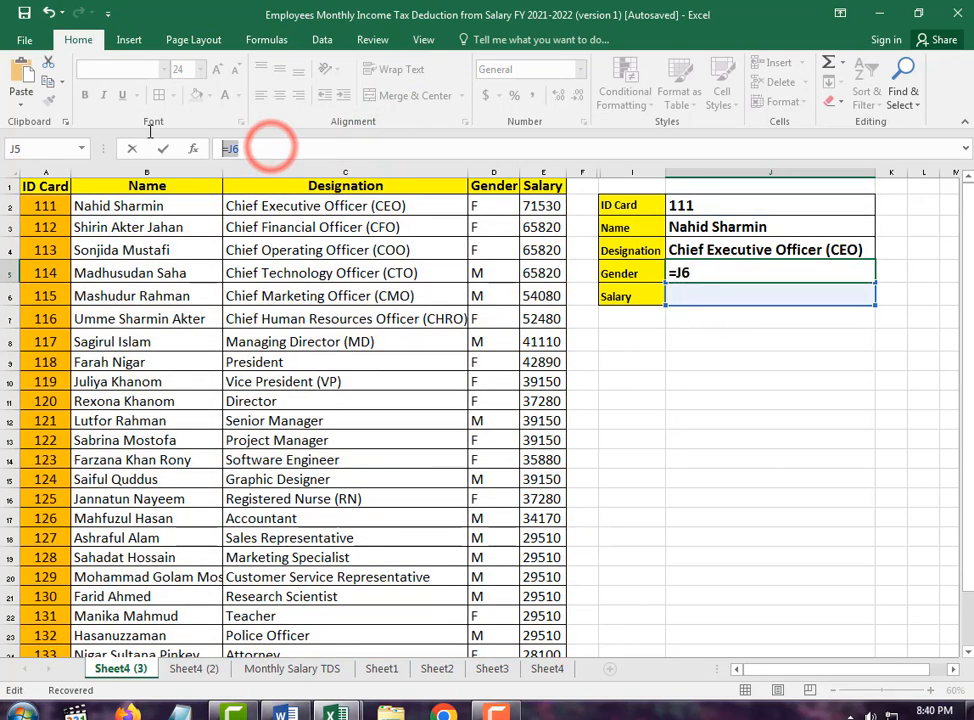
key(ctrl+z)
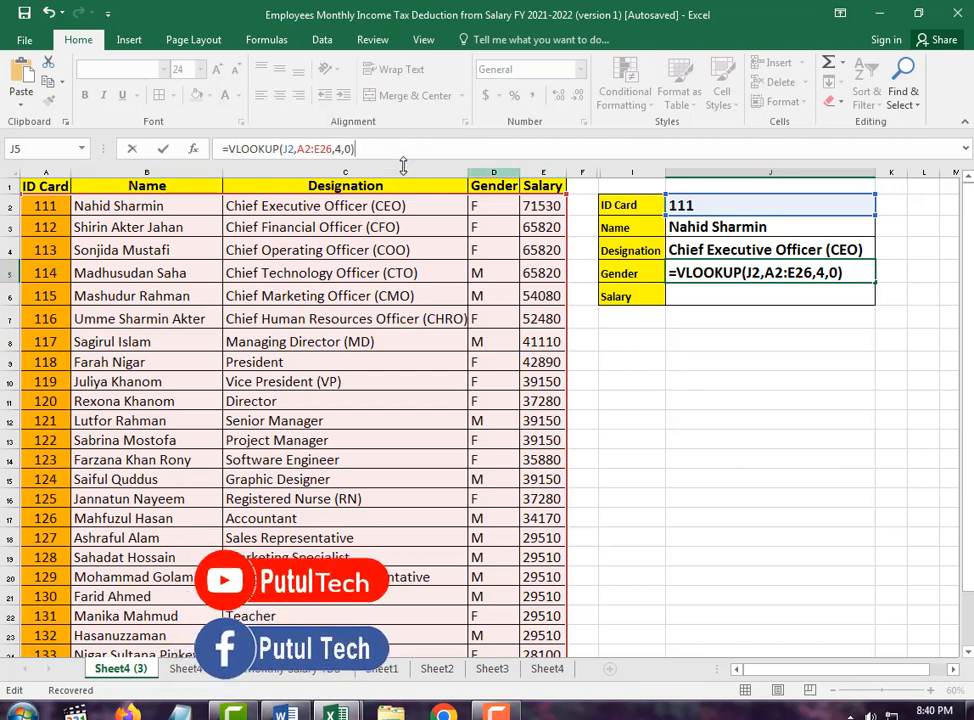
click(340, 148)
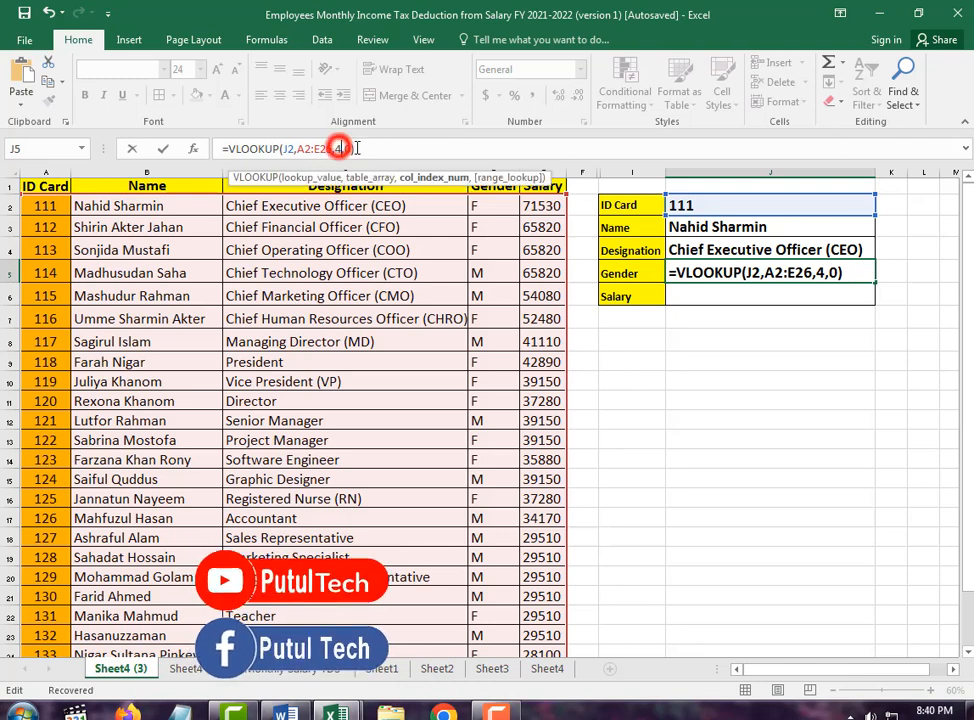
key(BackSpace)
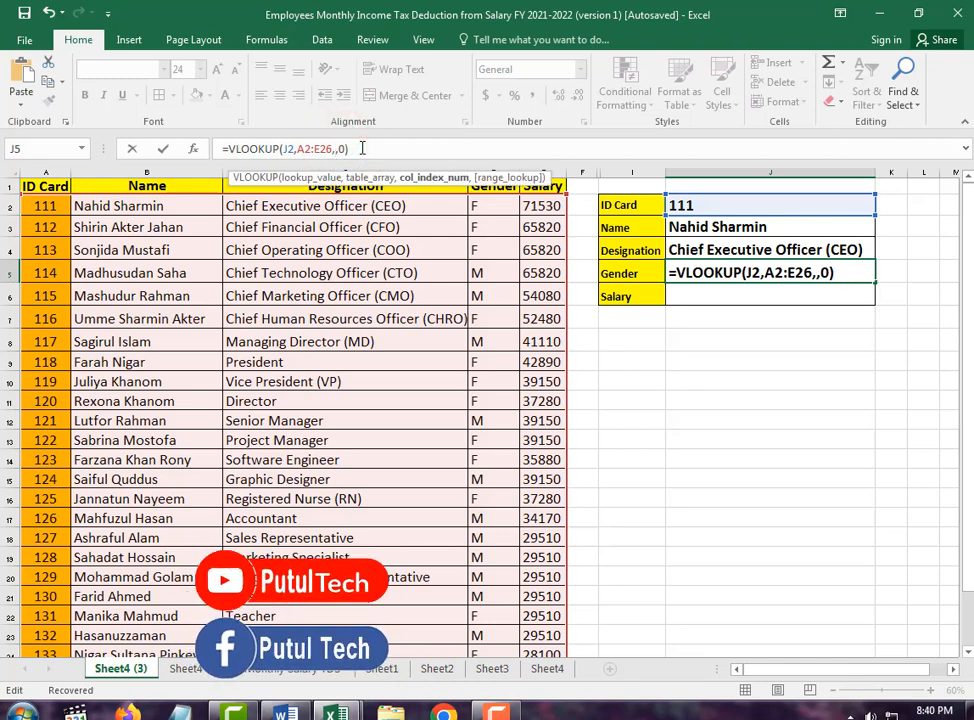
text(5)
key(Return)
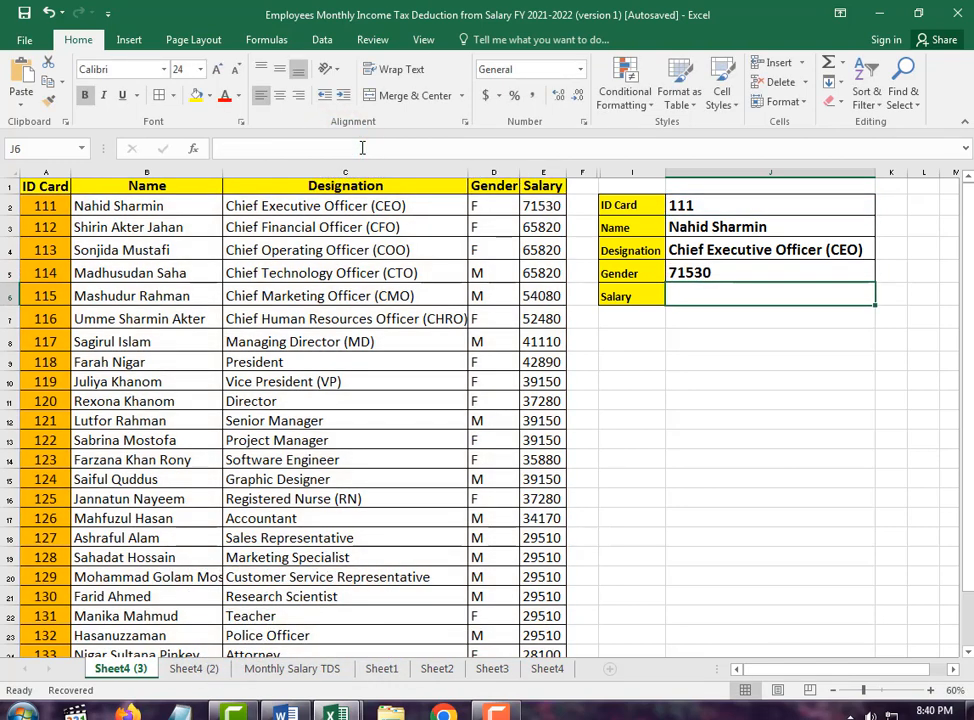
click(741, 272)
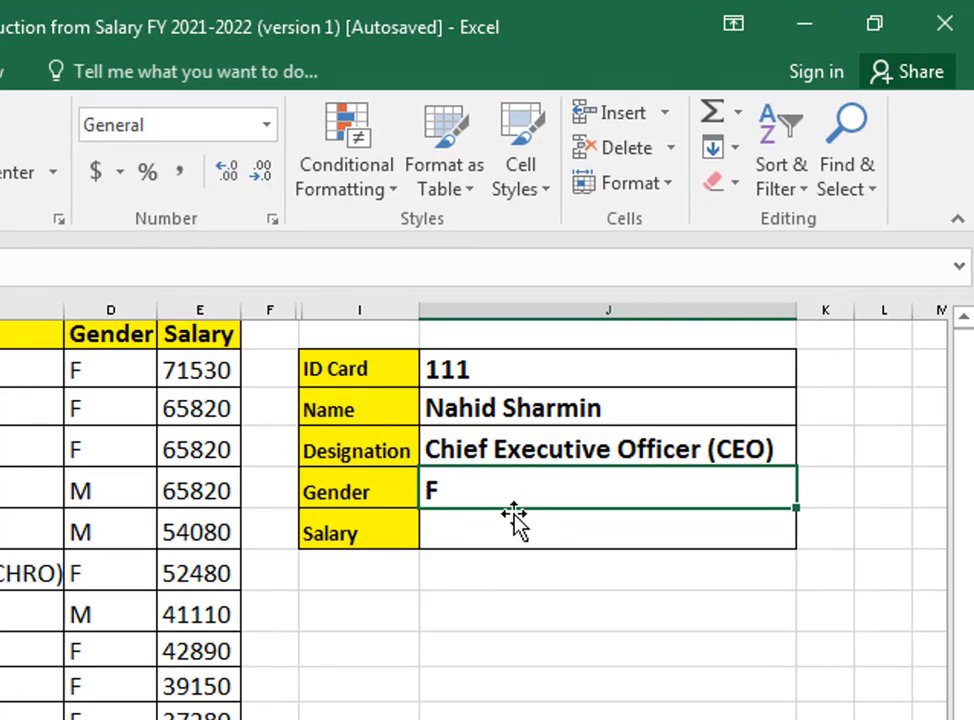
- Enter the formula =VLOOKUP(J2,A2:E26,5,0) in J6 by reusing the copied formula with column index 5 to retrieve the salary
click(513, 533)
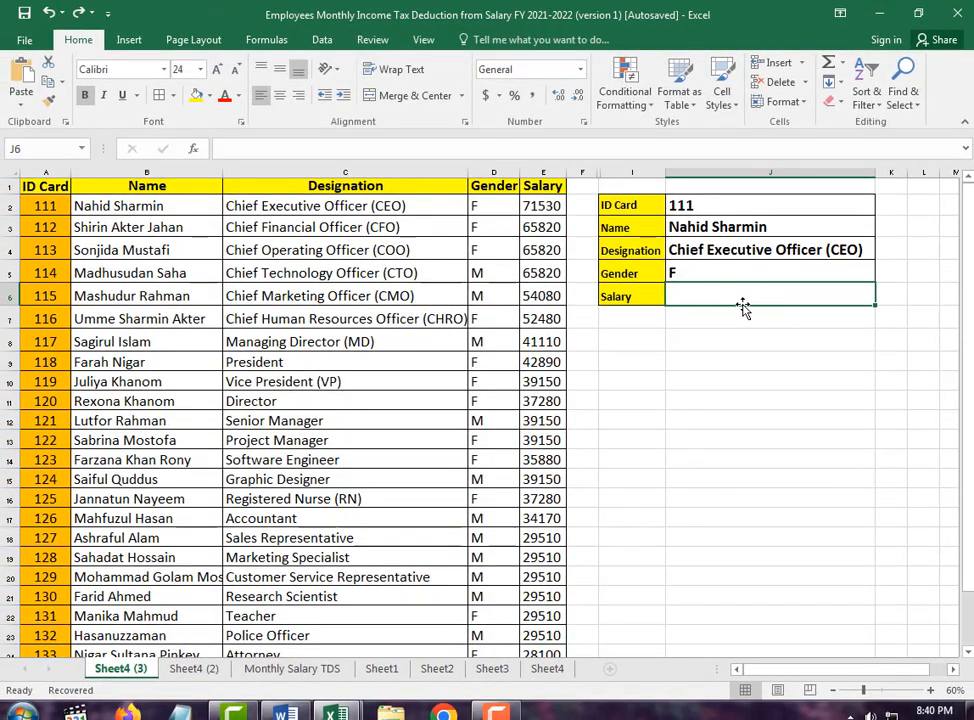
click(377, 143)
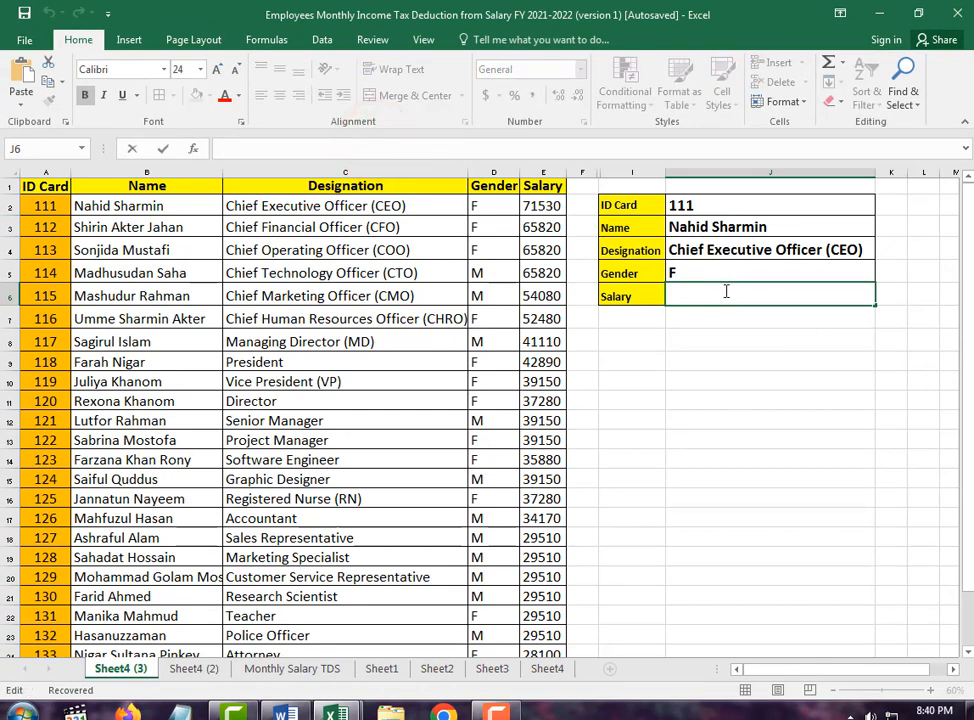
key(ctrl+v)
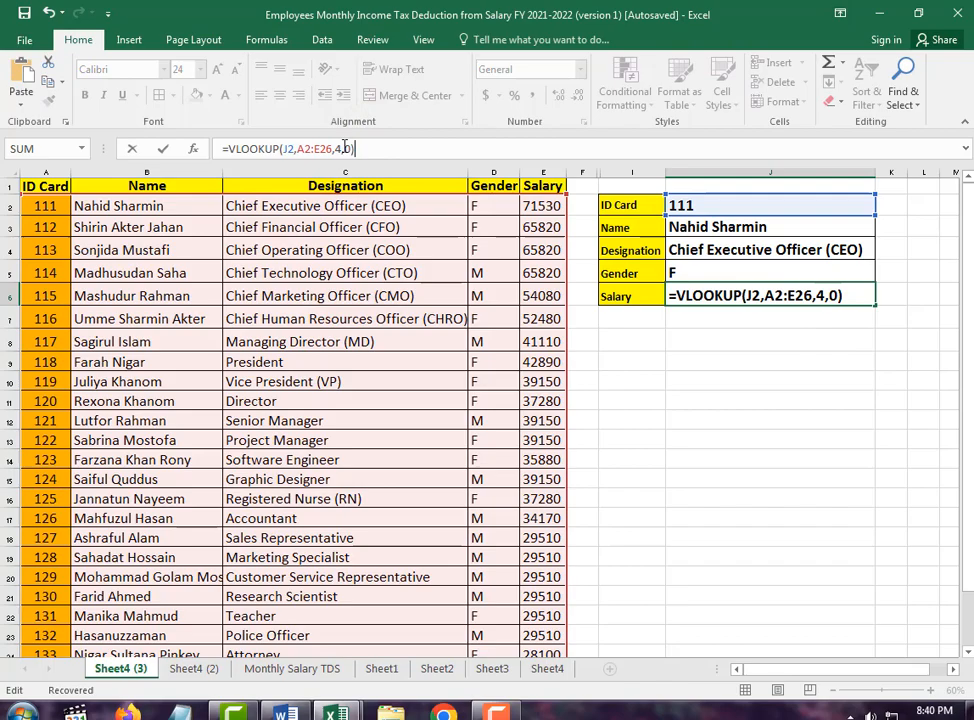
click(339, 148)
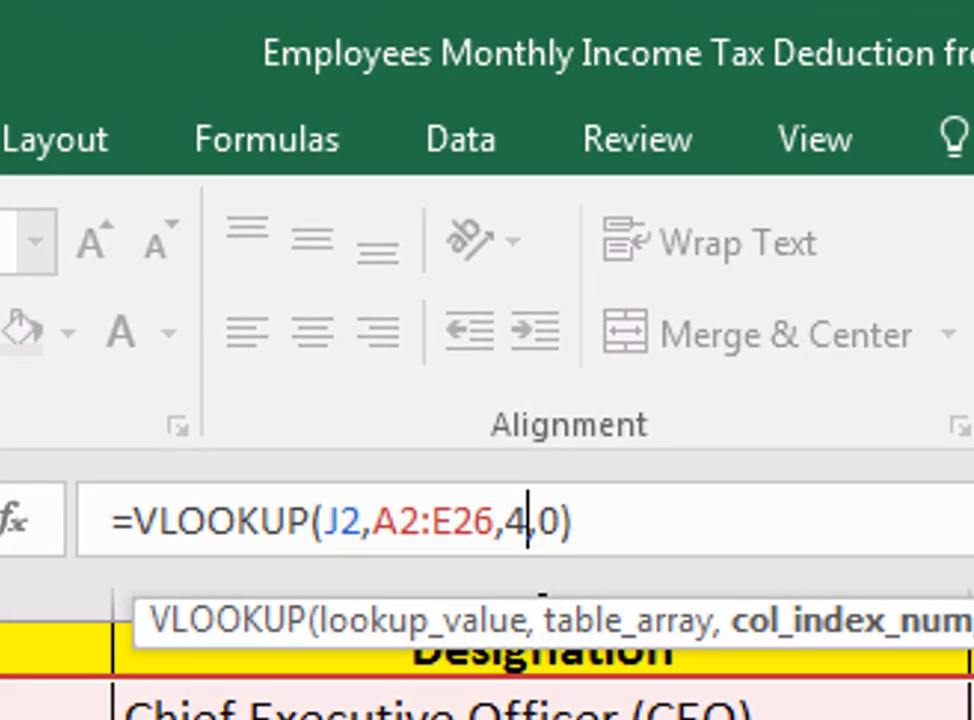
key(BackSpace)
text(5)
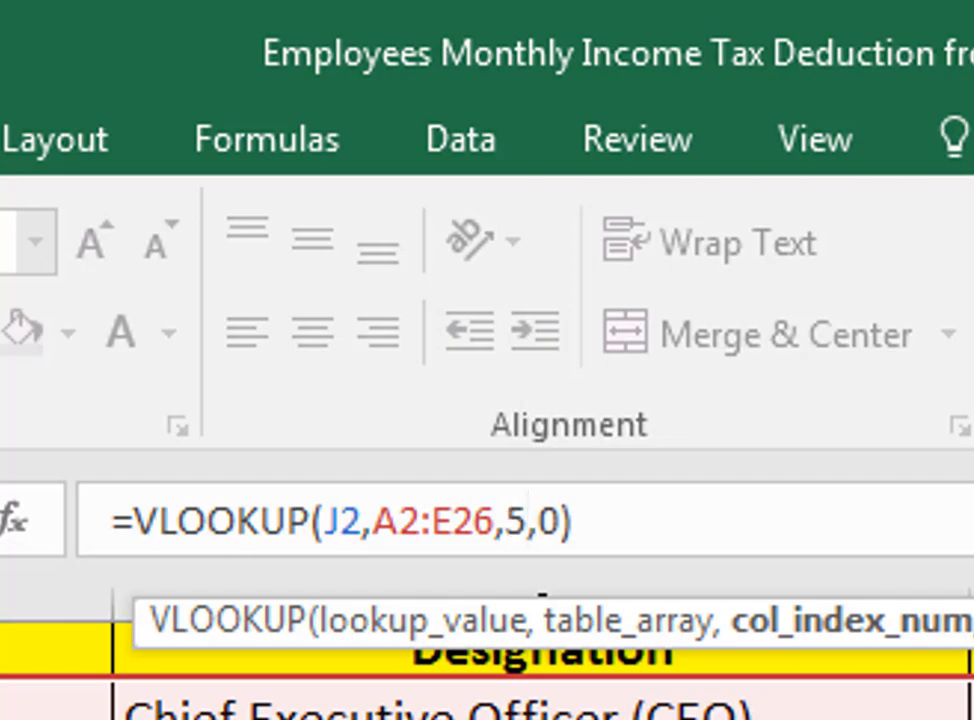
key(Return)
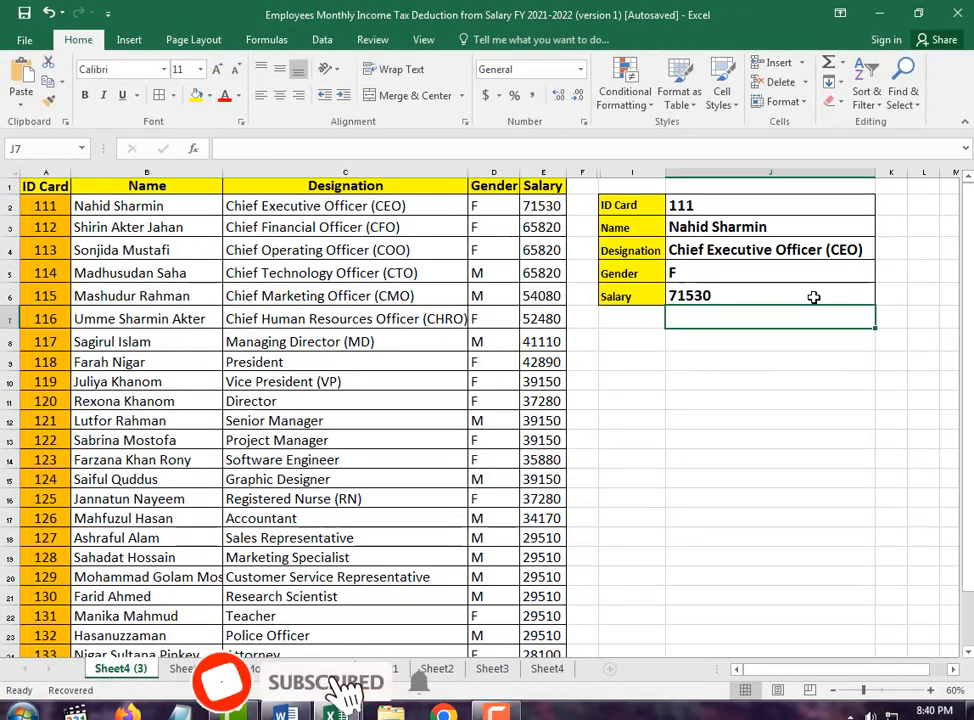
click(814, 297)
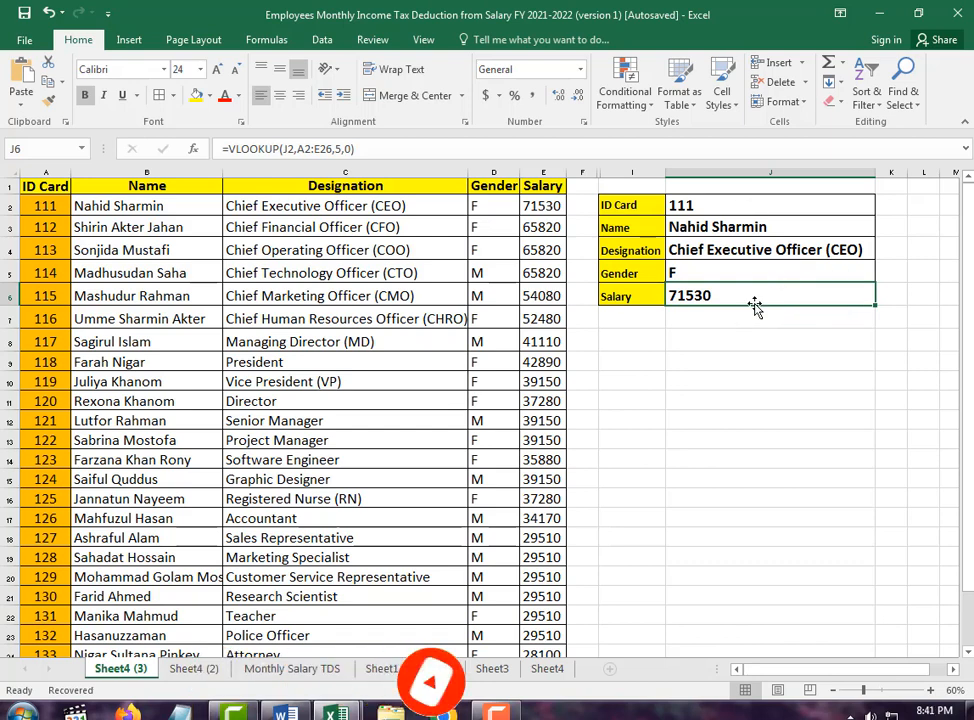
click(767, 365)
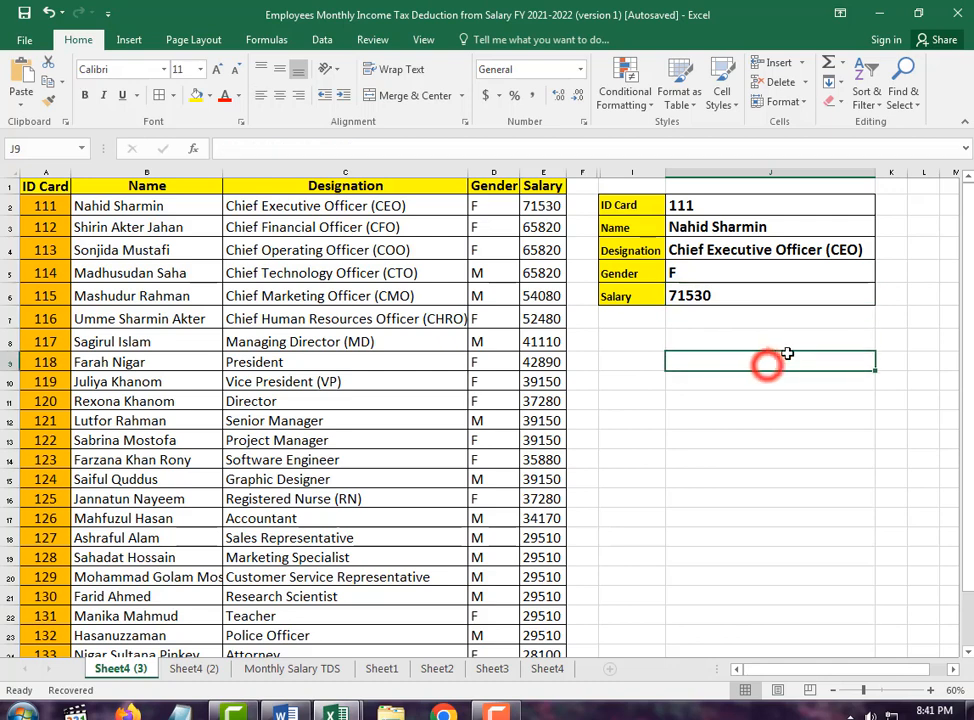
drag(46, 170, 506, 174)
click(700, 317)
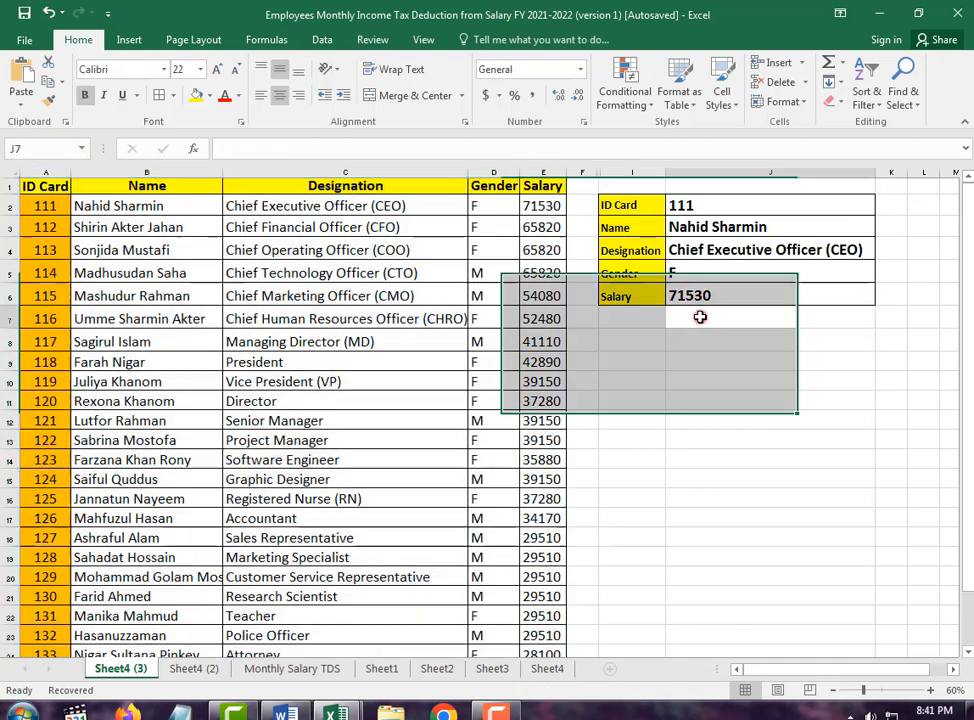
click(47, 168)
click(854, 408)
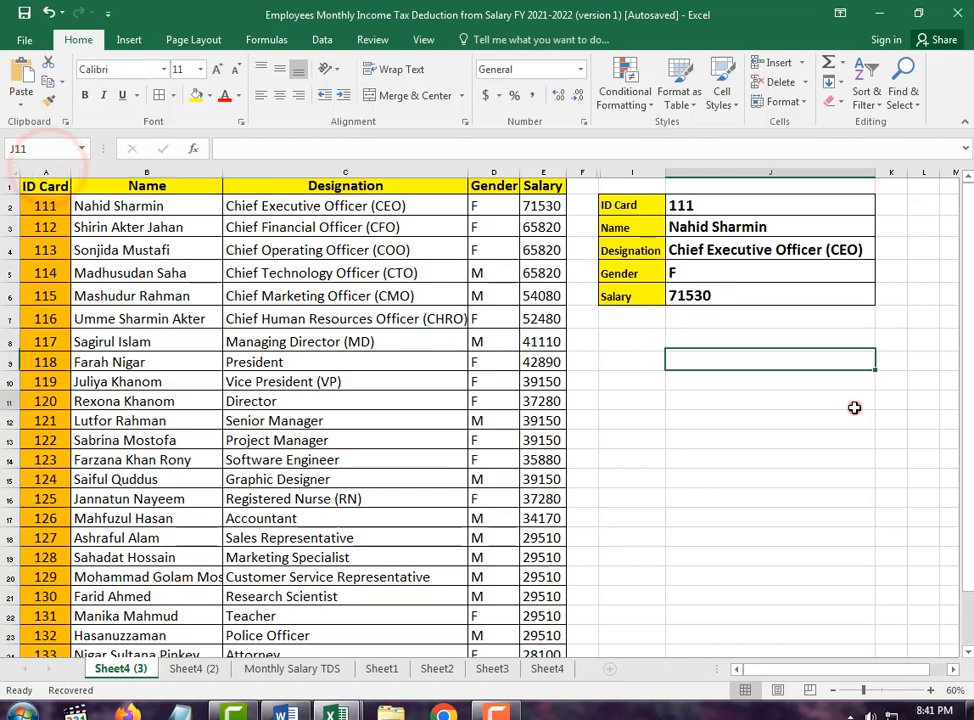
click(630, 359)
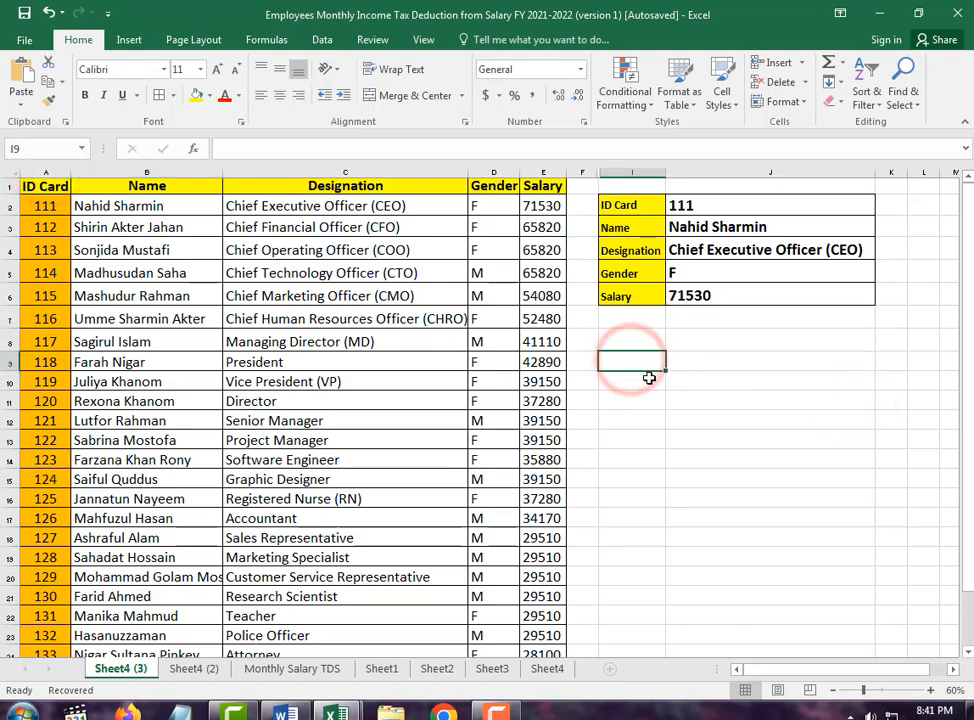
- Create a copy of Sheet4 (3) in the same workbook, placed before the original sheet
key(ctrl+a)
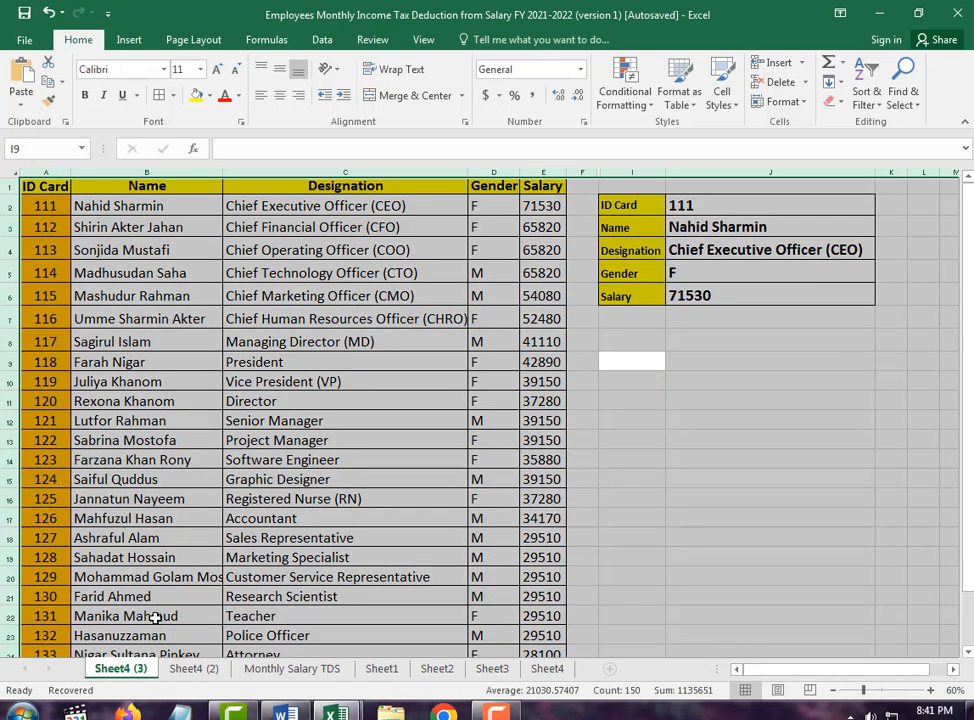
right_click(135, 676)
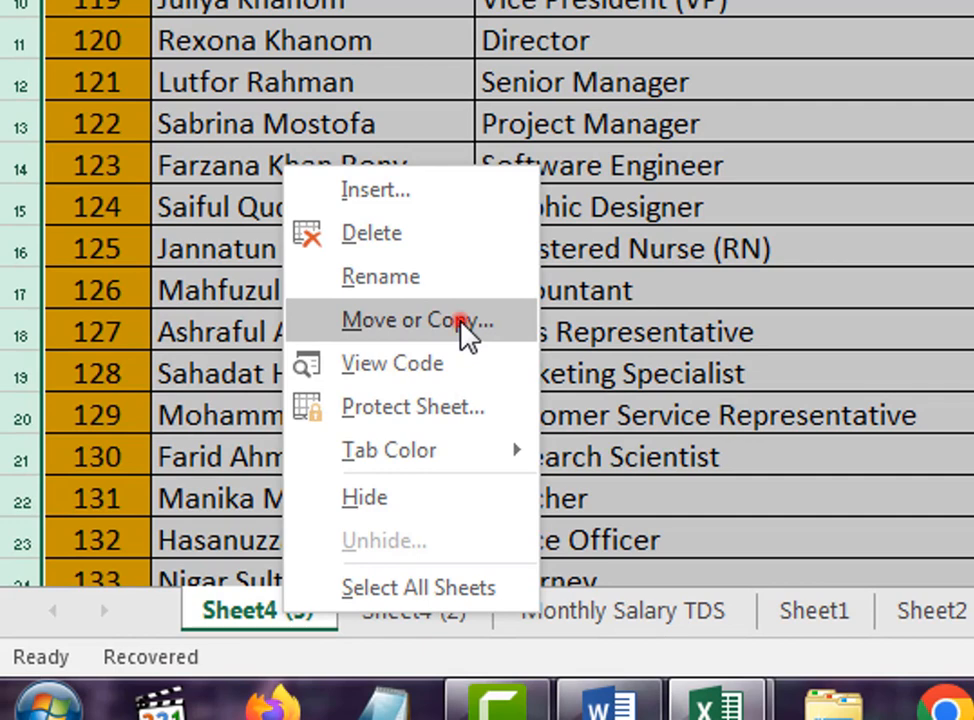
click(463, 320)
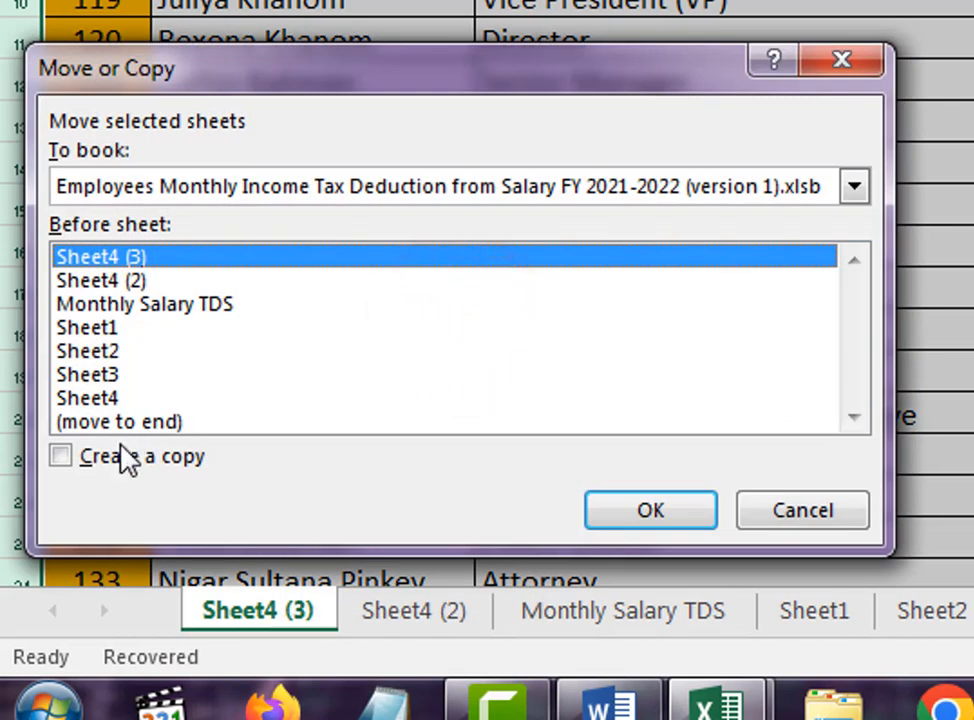
click(62, 458)
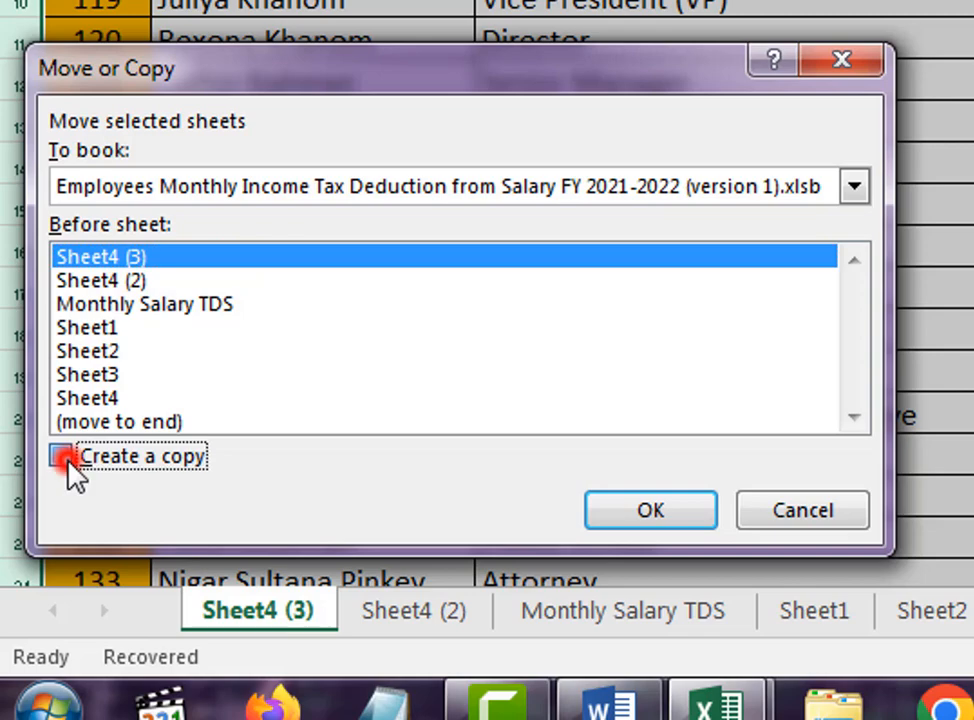
click(695, 525)
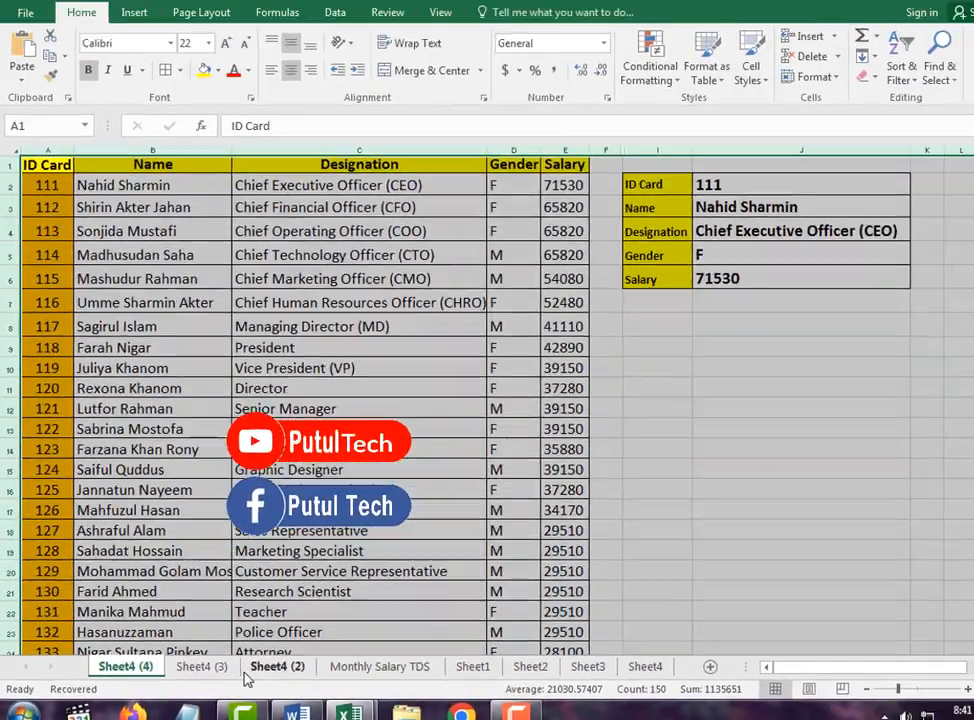
- Compare Sheet4 (3) with its copy Sheet4 (4), and clear the whole-sheet selection on both
click(413, 610)
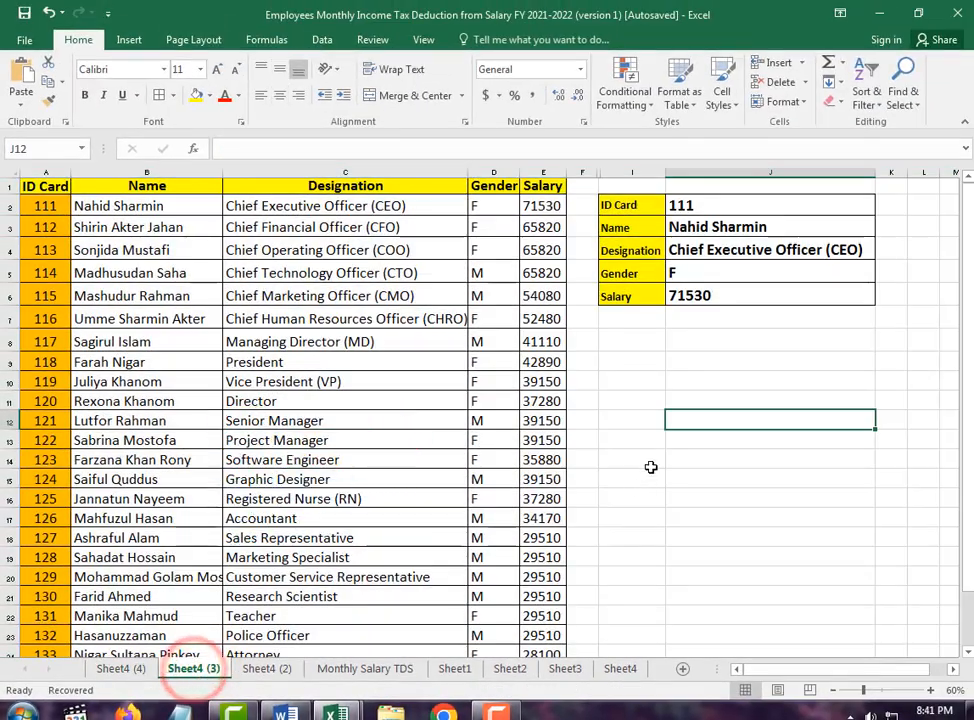
click(705, 440)
click(120, 668)
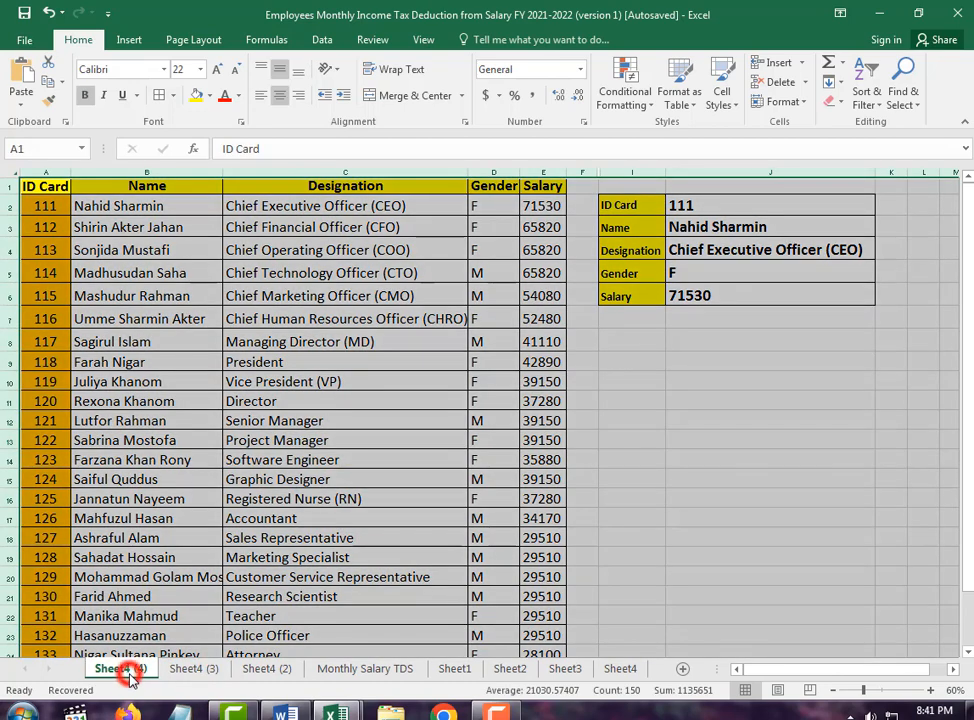
click(667, 474)
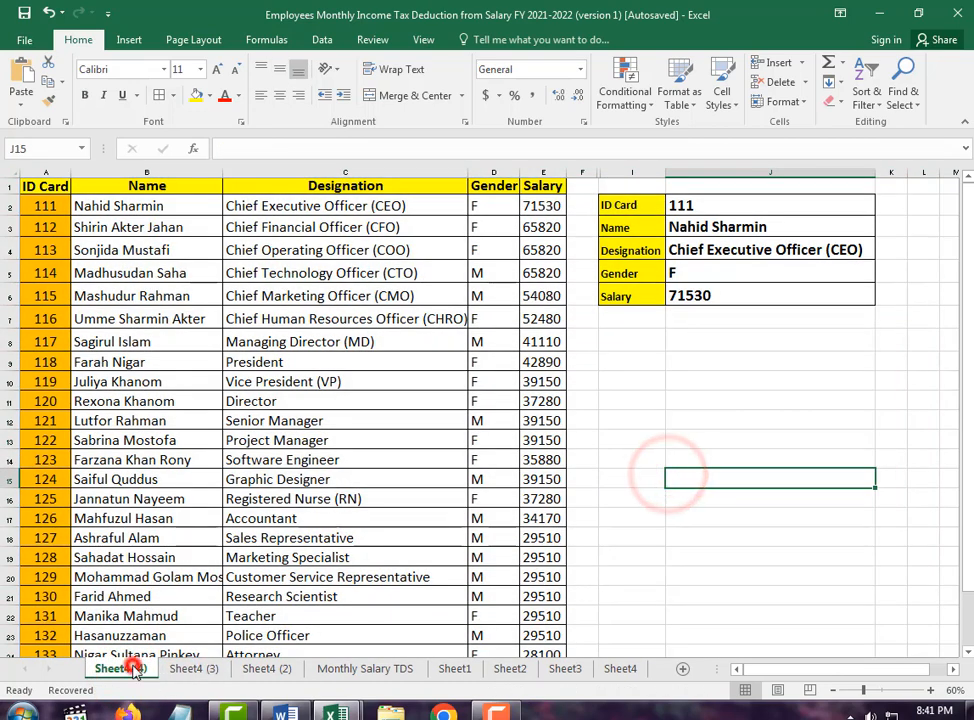
- Hide columns A to E on Sheet4 (3) so that only the lookup form remains
click(211, 668)
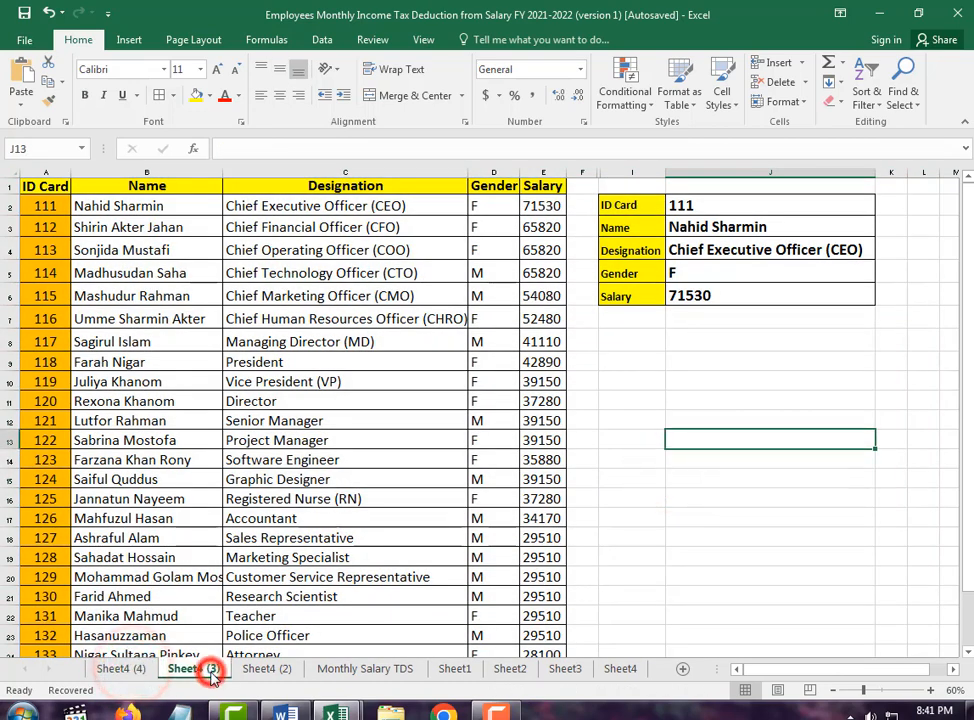
click(55, 173)
drag(55, 173, 467, 172)
right_click(548, 174)
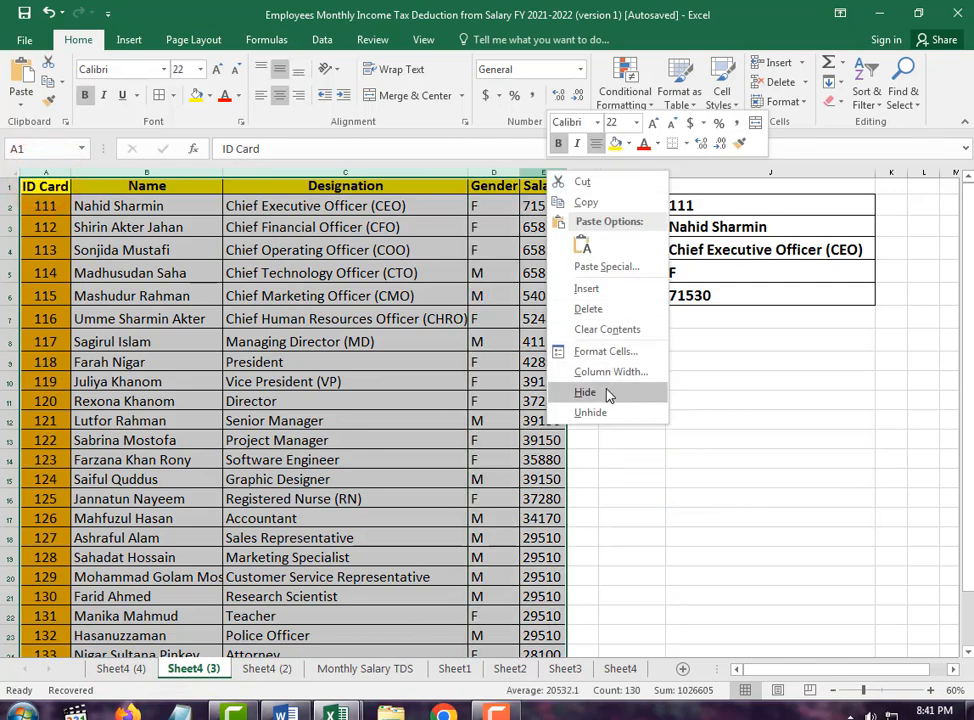
click(603, 390)
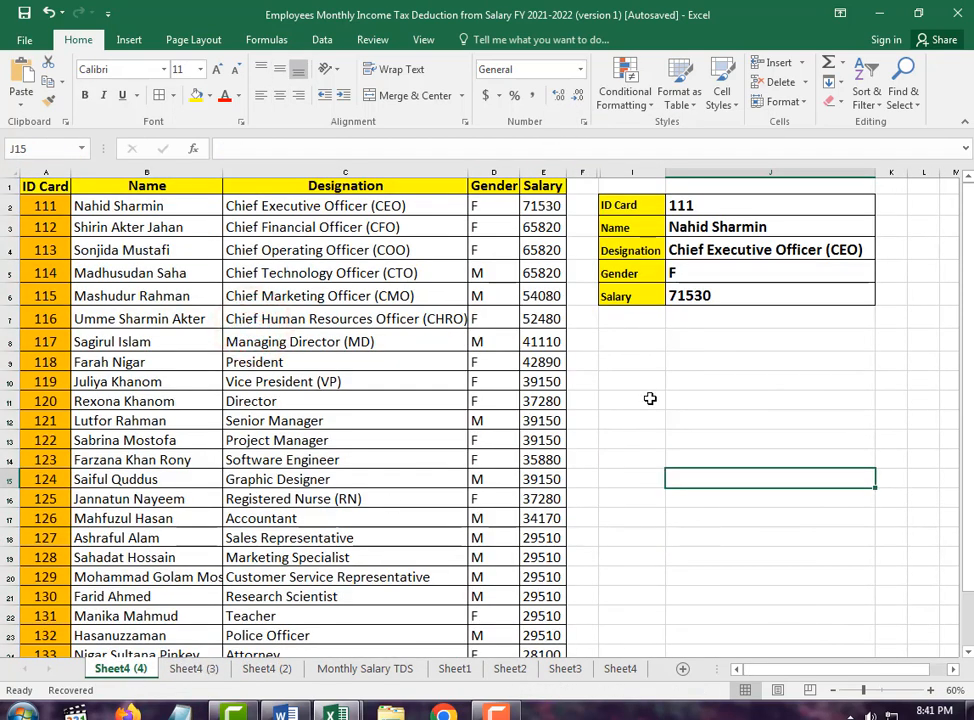
- Test the lookup form on Sheet4 (3) by entering two other employees' ID Cards in J2, one after the other
click(190, 668)
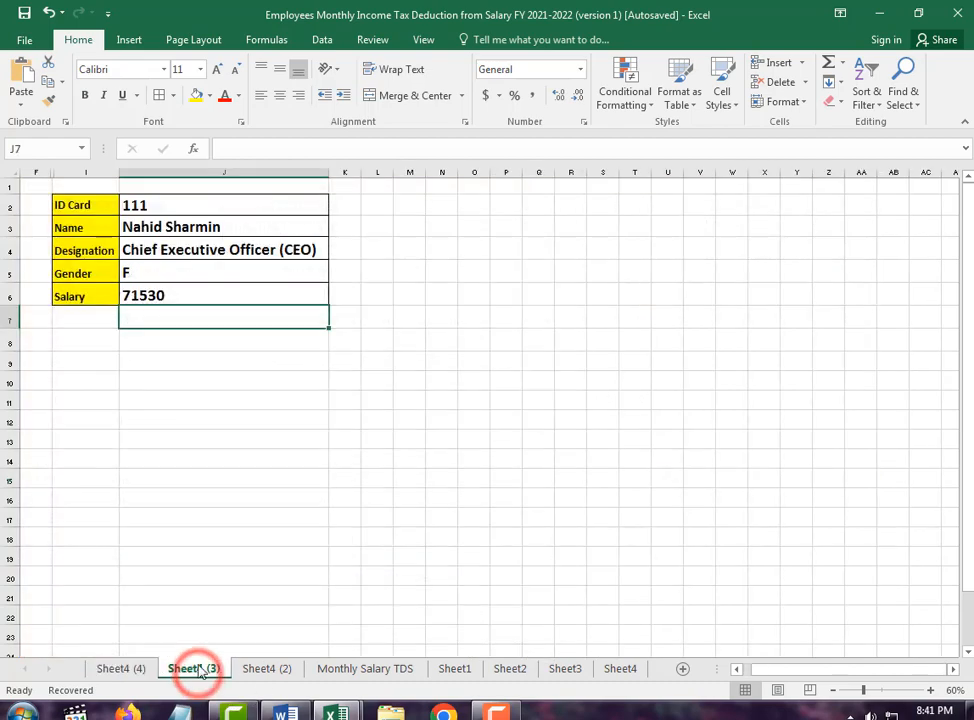
click(199, 207)
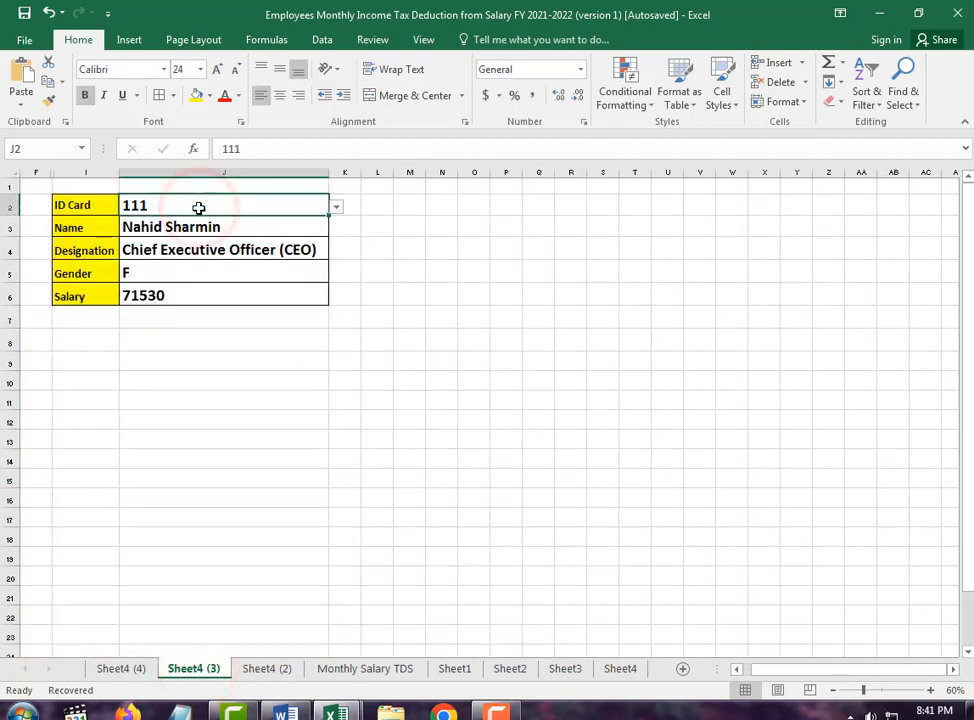
text(135)
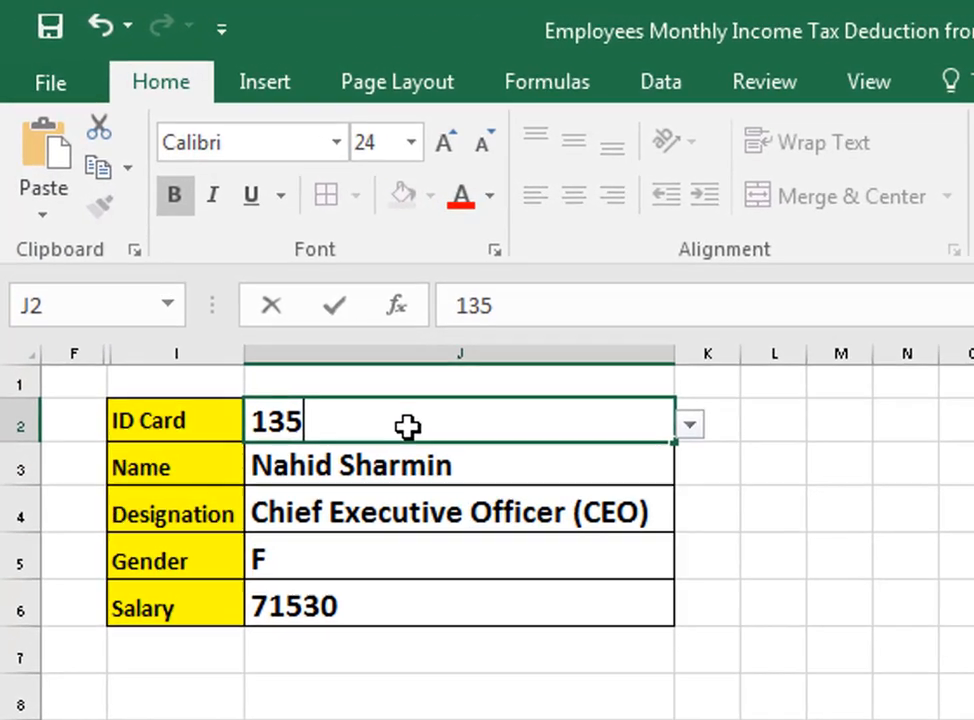
key(Return)
click(412, 427)
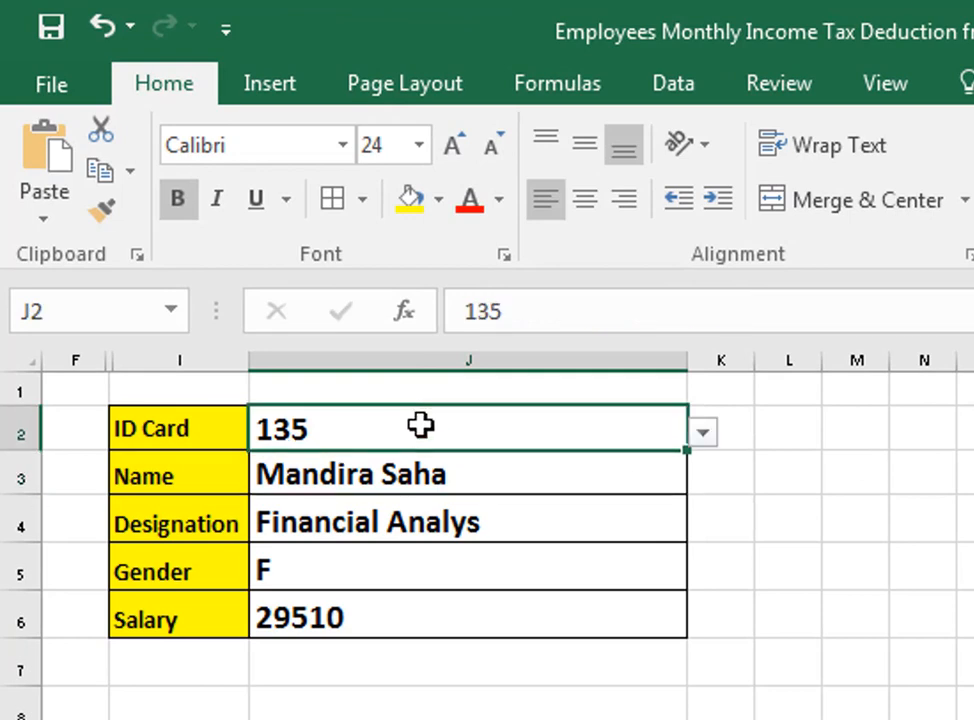
text(119)
key(Return)
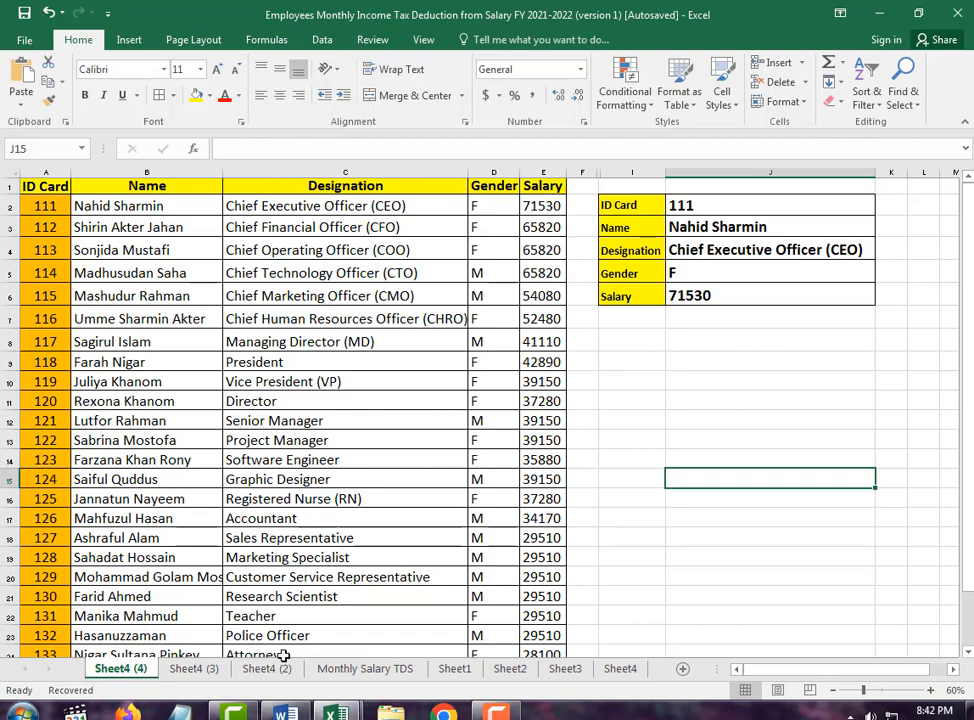
- Compare the form-only Sheet4 (3) with the full employee table on Sheet4 (4)
click(192, 668)
click(115, 668)
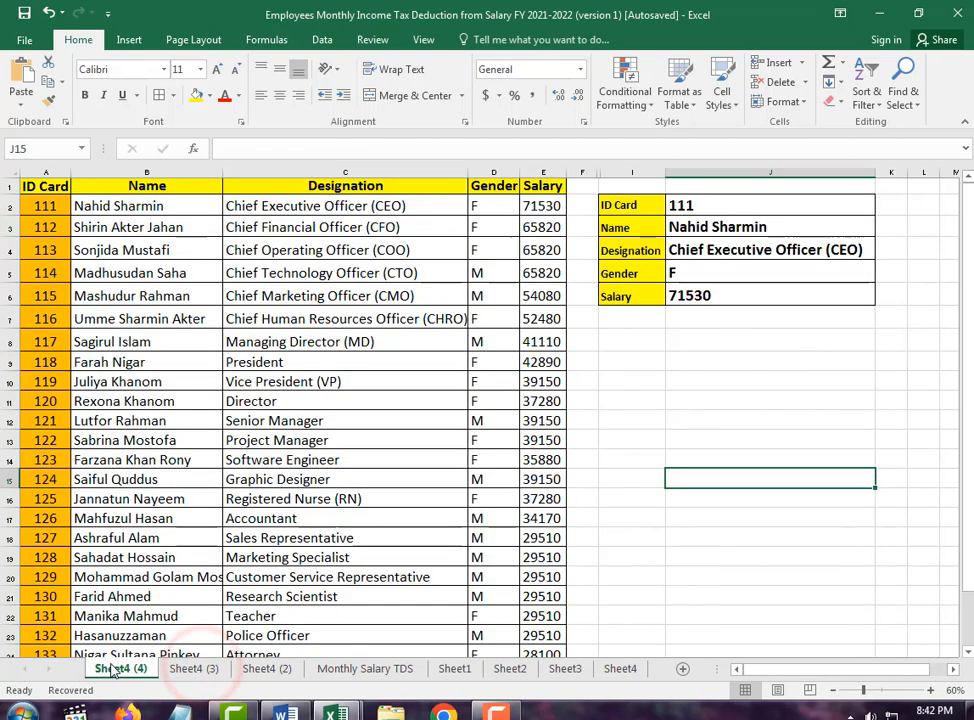
- Look up another employee in the form on Sheet4 (3) by entering a different ID Card number in J2
click(190, 668)
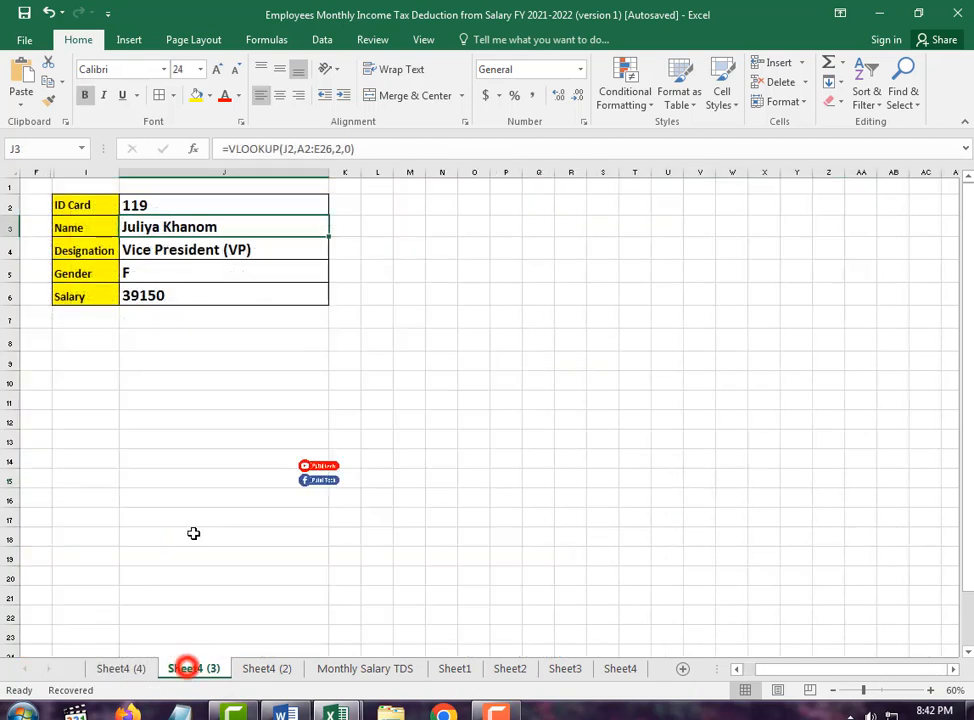
click(170, 203)
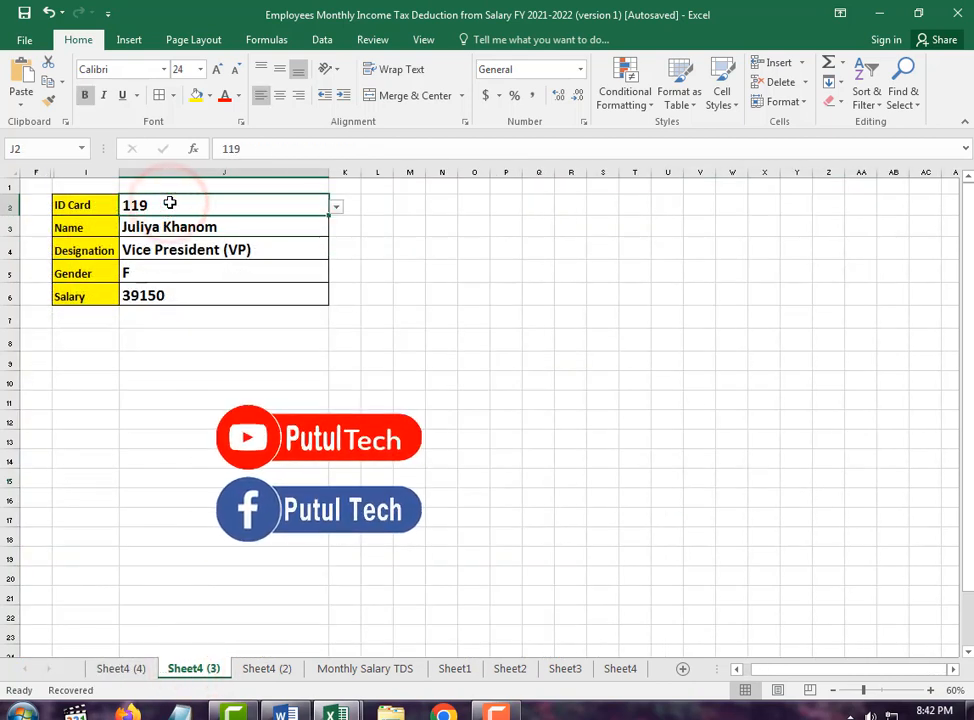
text(121)
key(Return)
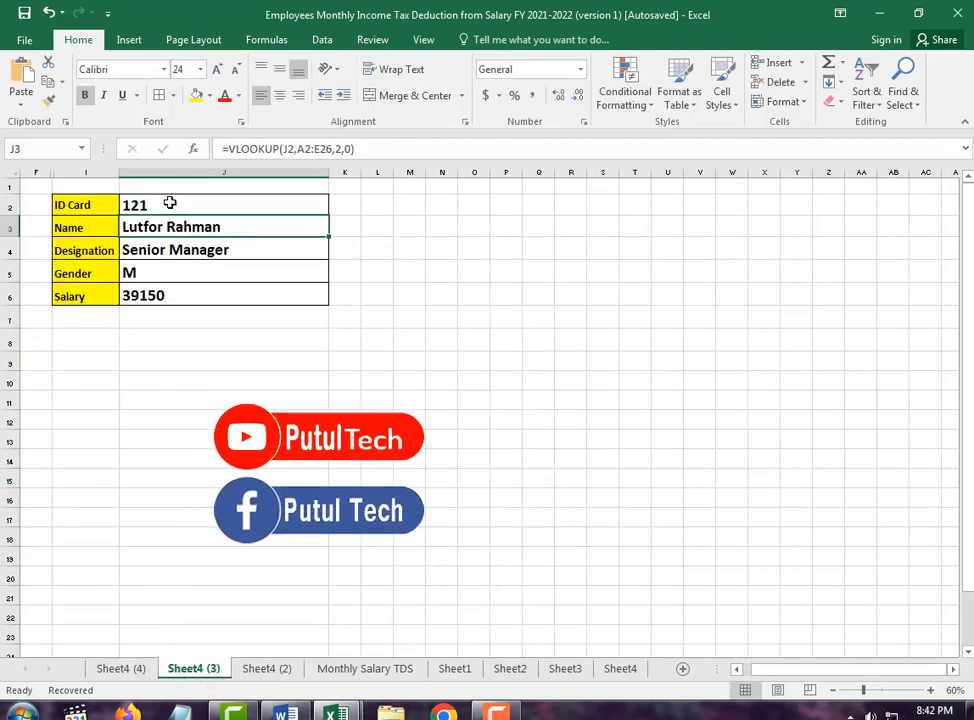
- Fill the ID Card value cell J2 with light orange and the Gender value cell J5 with yellow
click(170, 203)
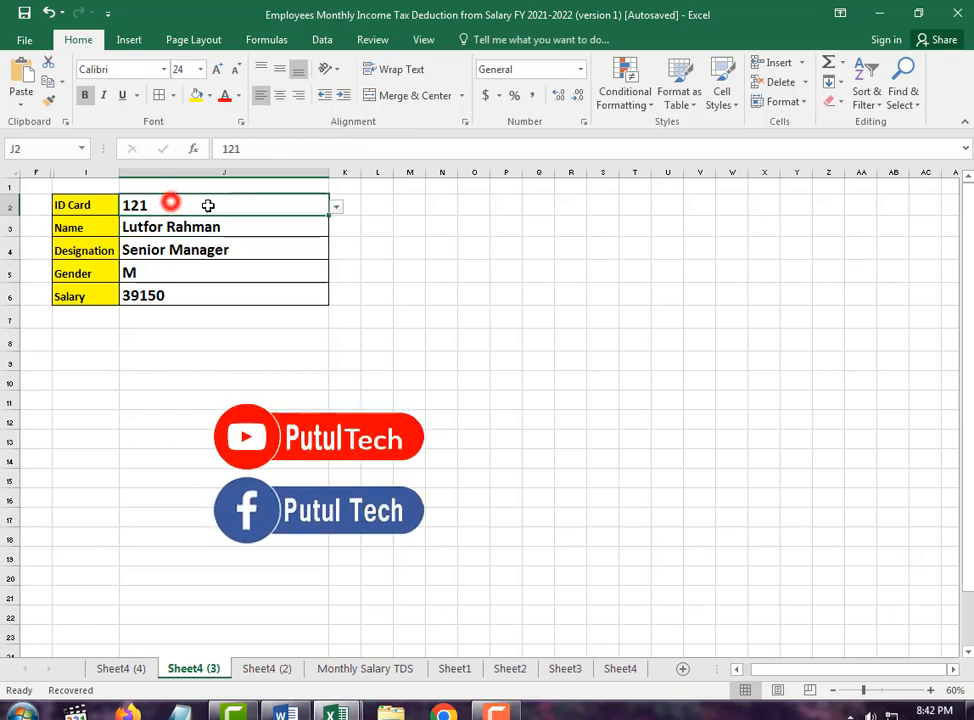
click(210, 96)
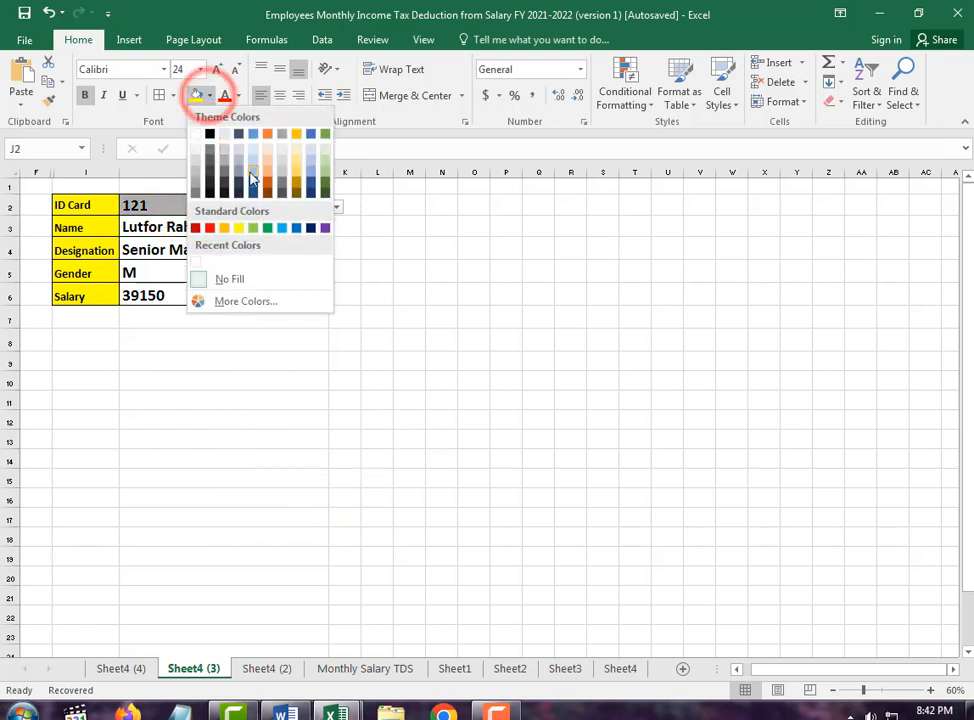
click(263, 170)
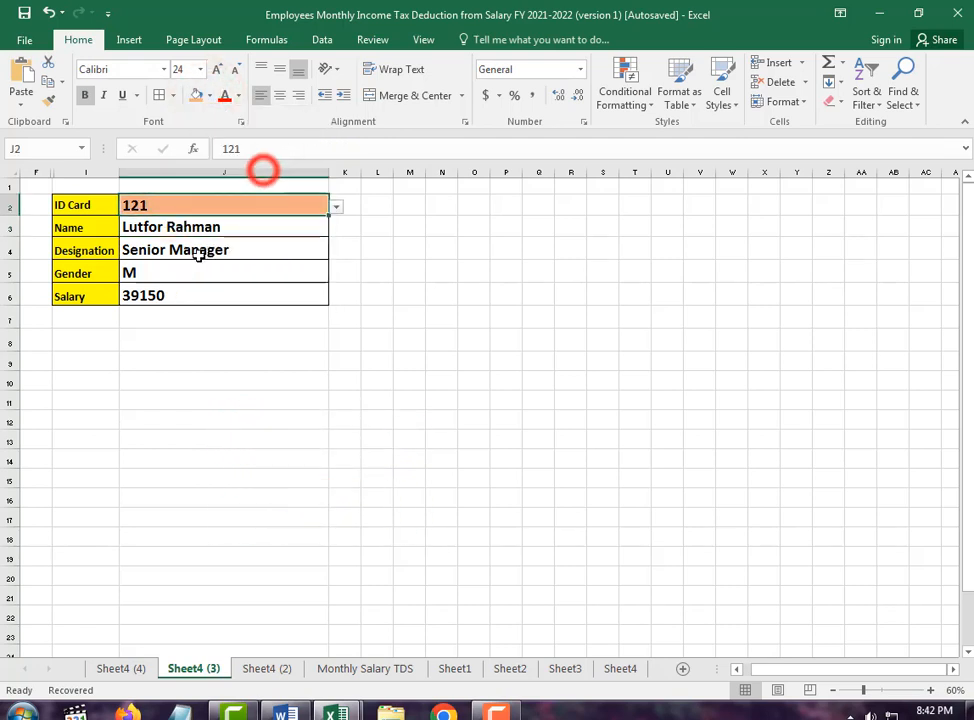
click(152, 268)
click(209, 96)
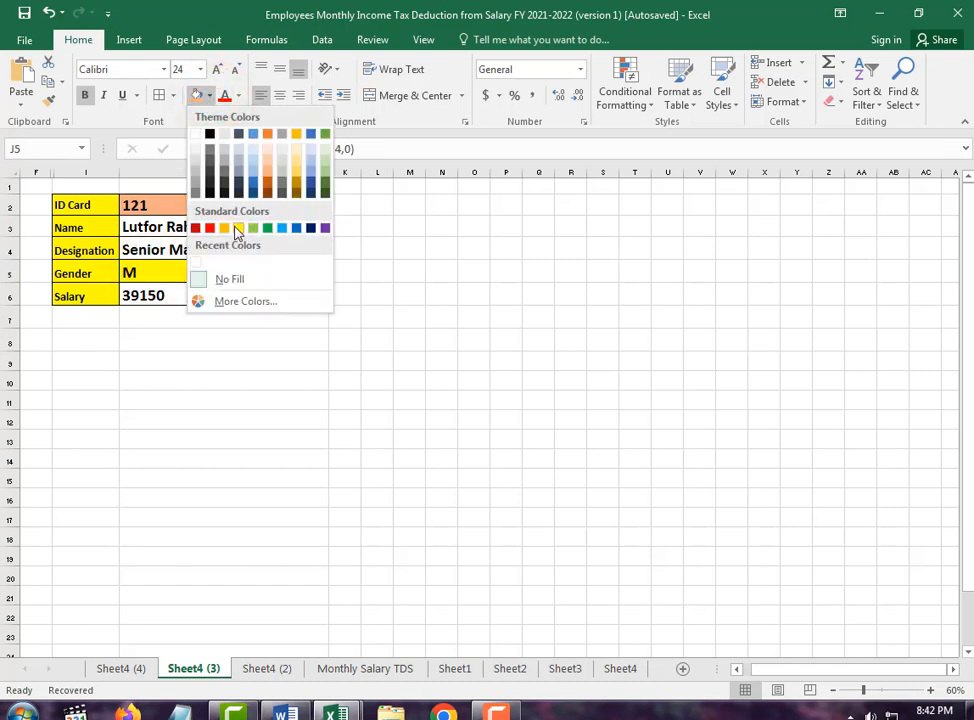
click(238, 228)
- Fill the Designation value cell J4 with a pale blue theme color, and deselect it
click(202, 247)
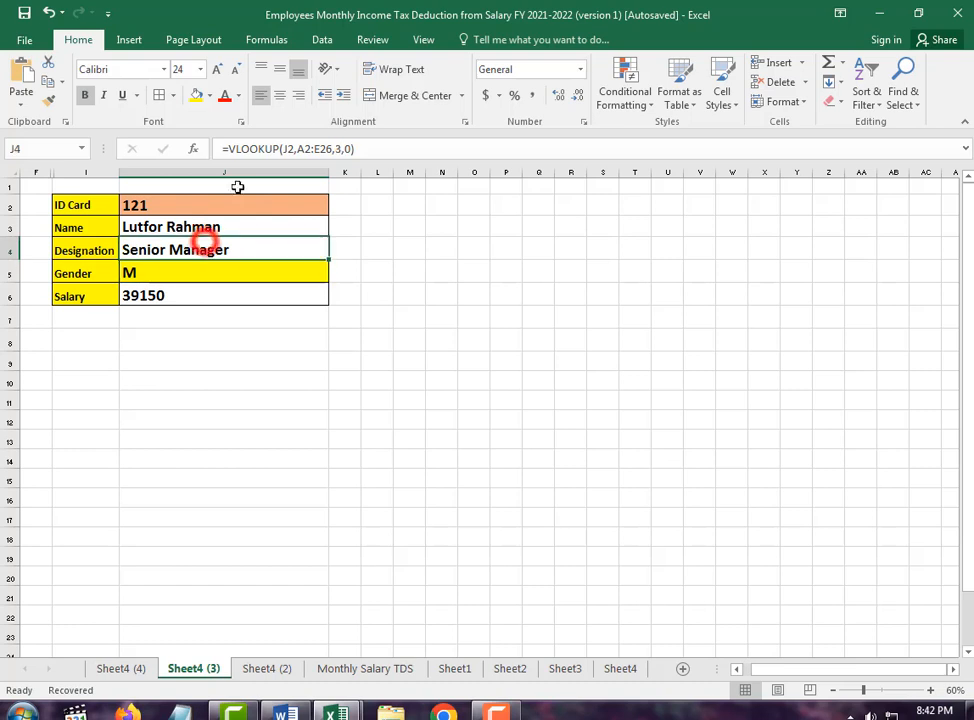
click(203, 95)
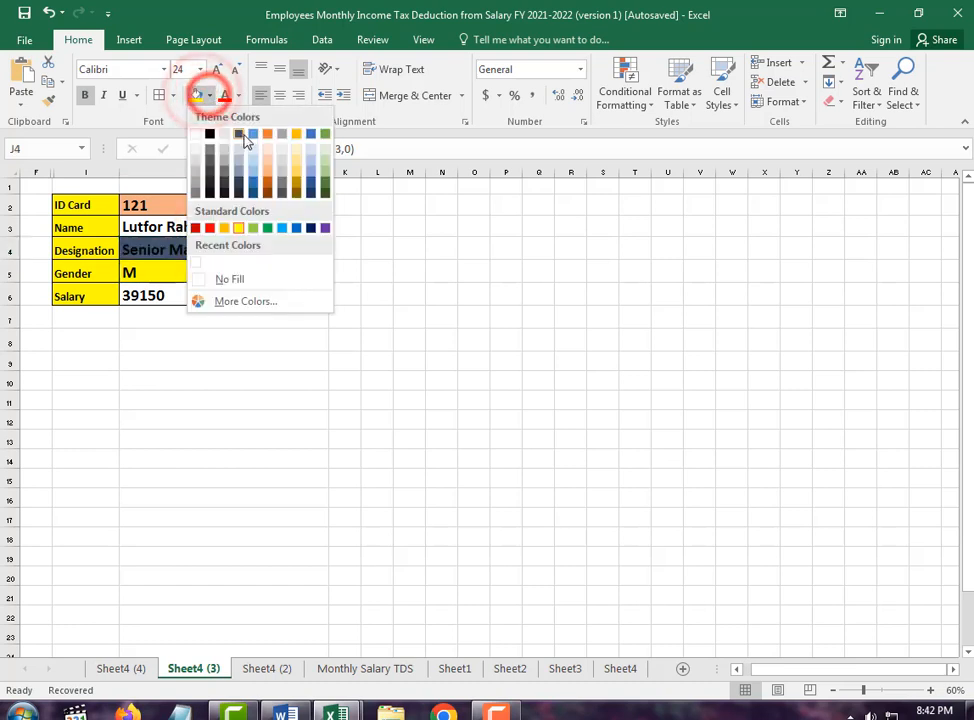
click(259, 150)
click(448, 317)
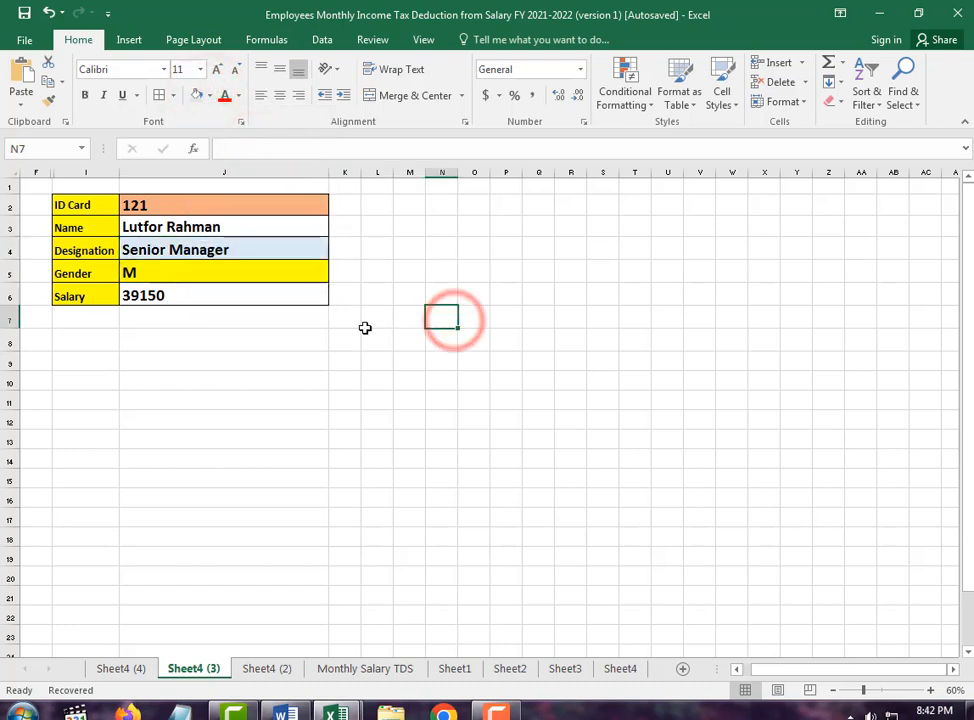